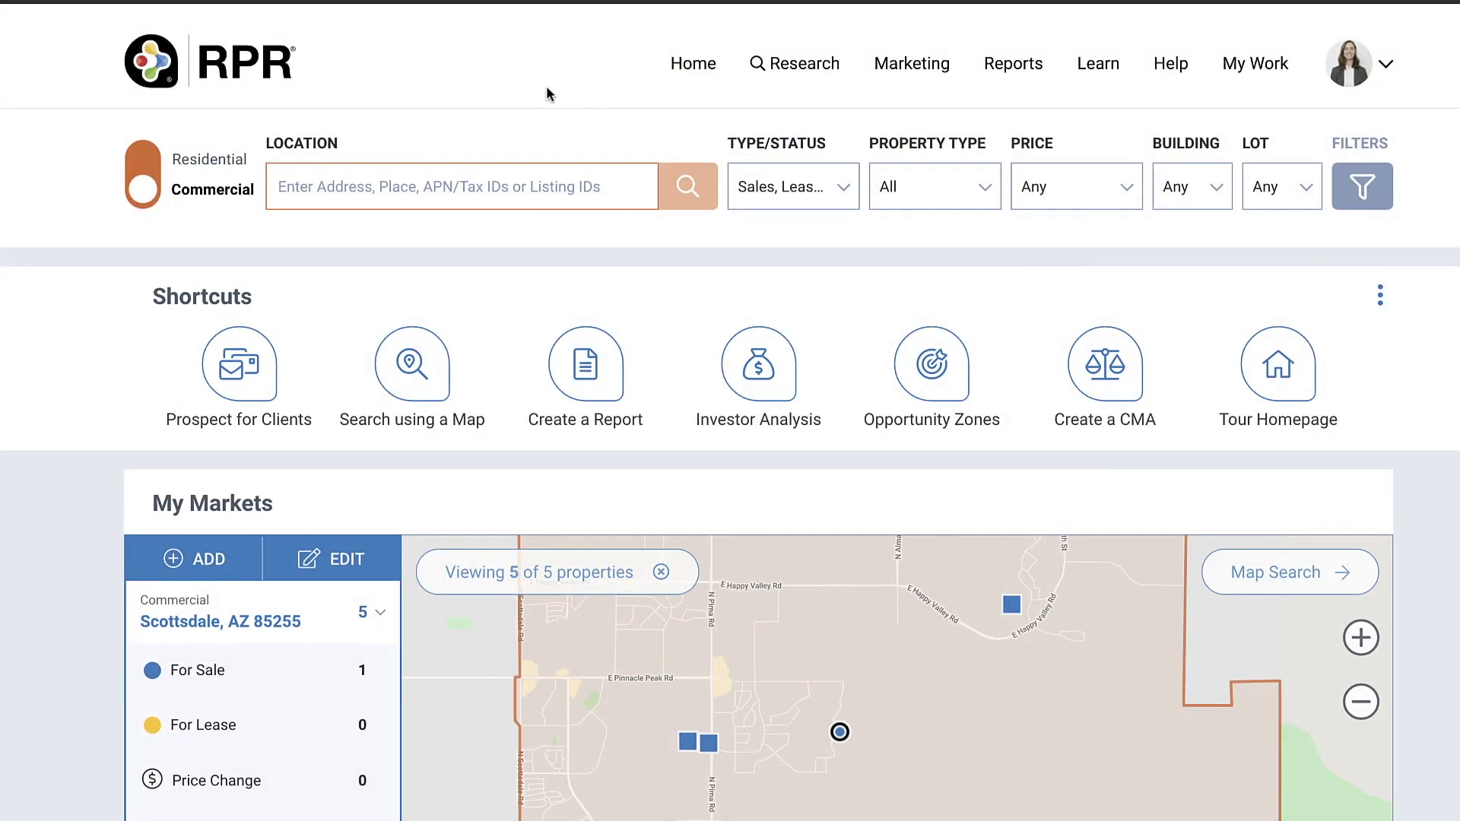
Choose Commercial Map Insights from the Research menu to open the map search
click(799, 76)
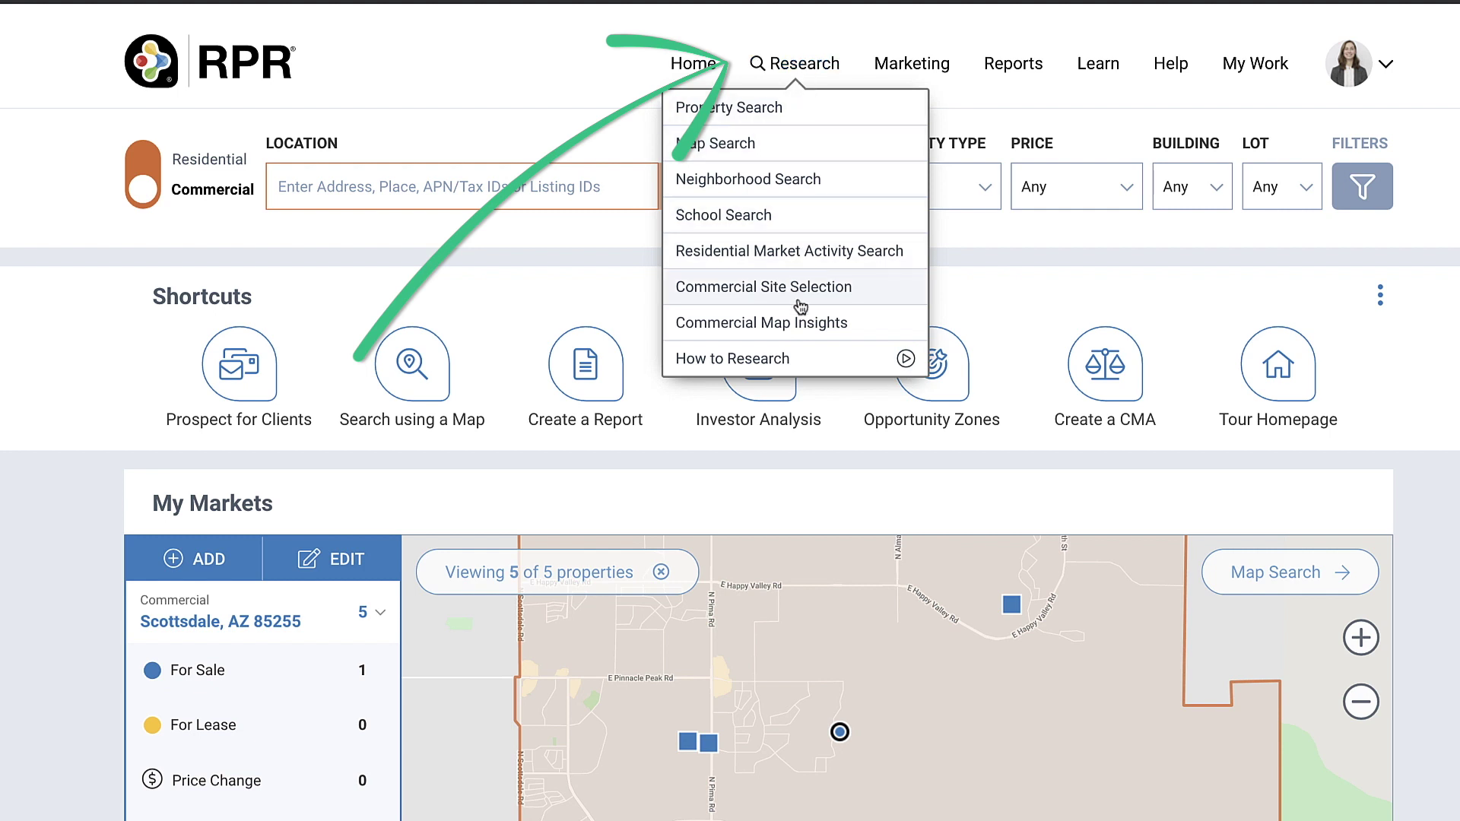
click(805, 324)
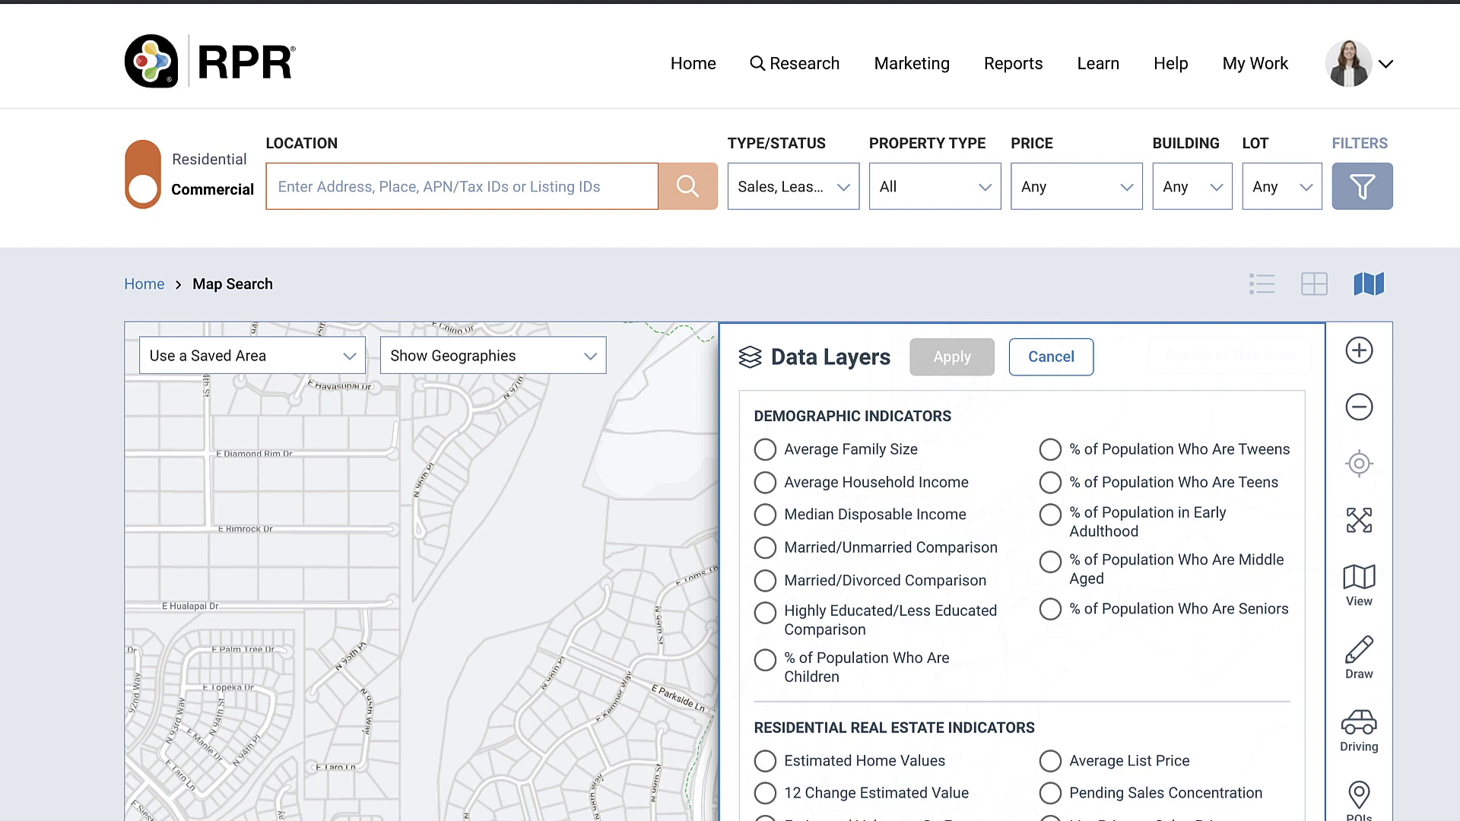
Set the location to Wynwood in Miami, FL and review property types and filters
click(511, 187)
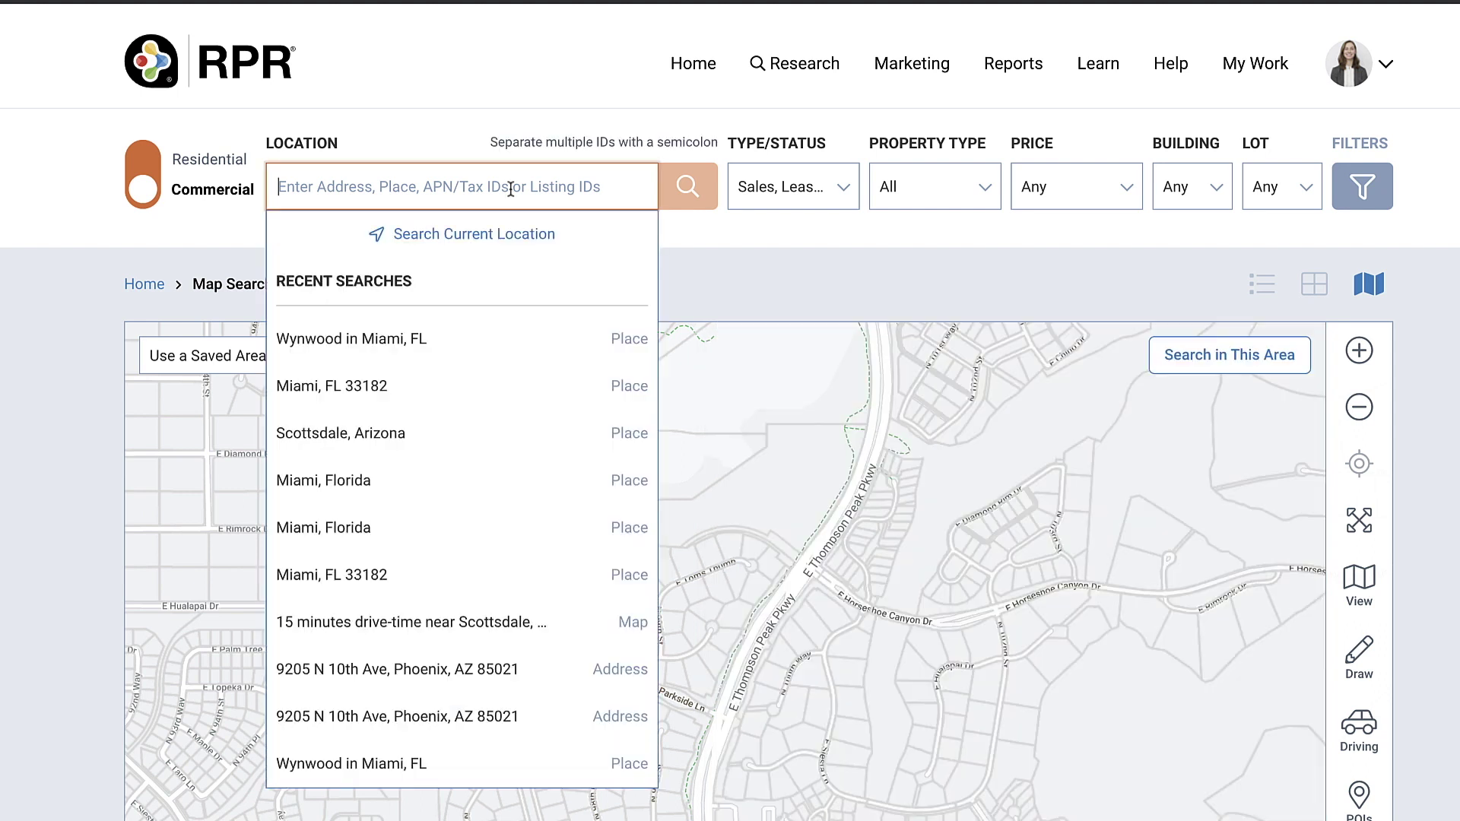
text(Wynwood in Miami, FL)
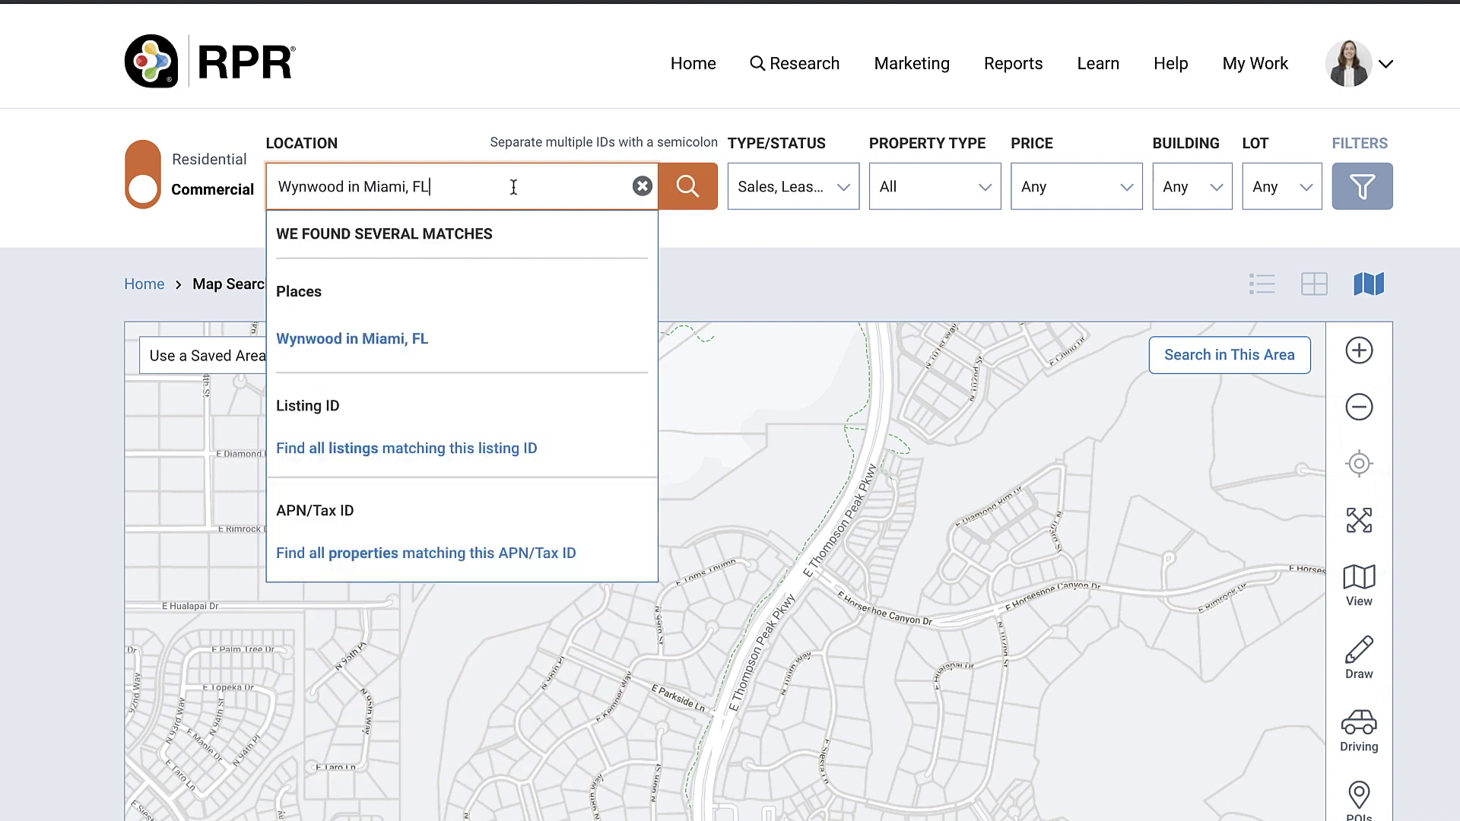
click(986, 192)
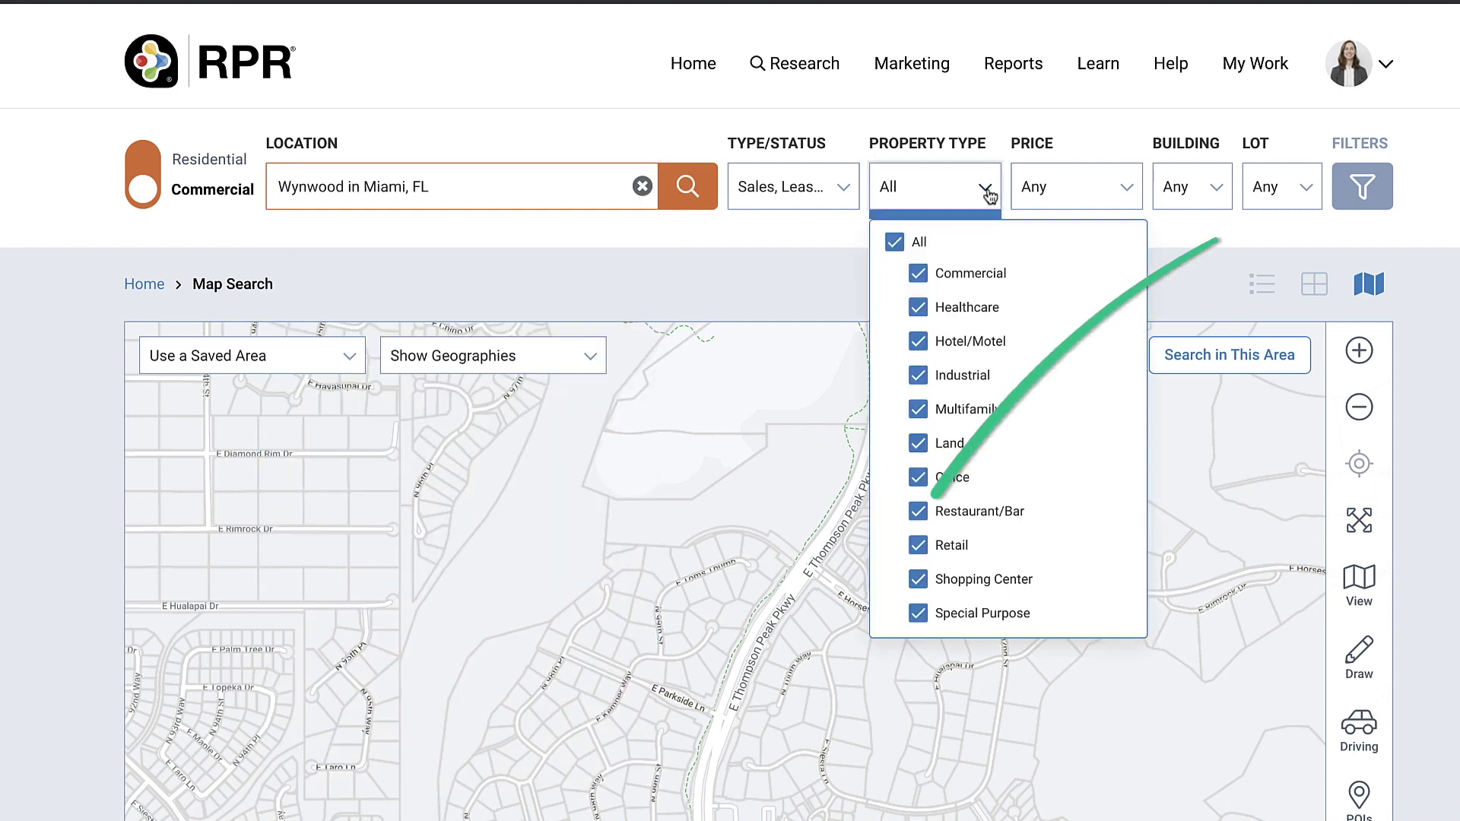
click(987, 192)
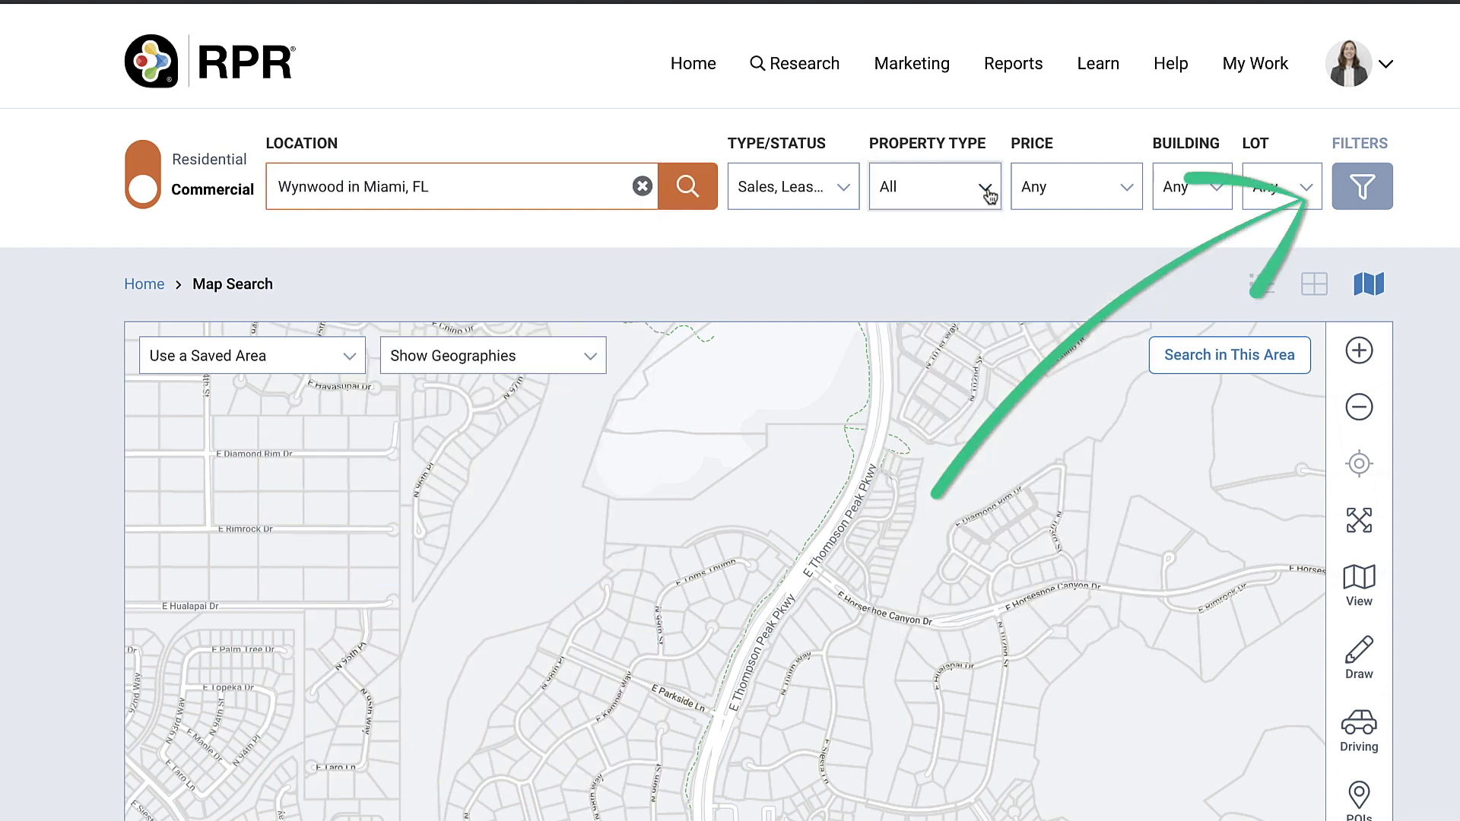
click(1363, 199)
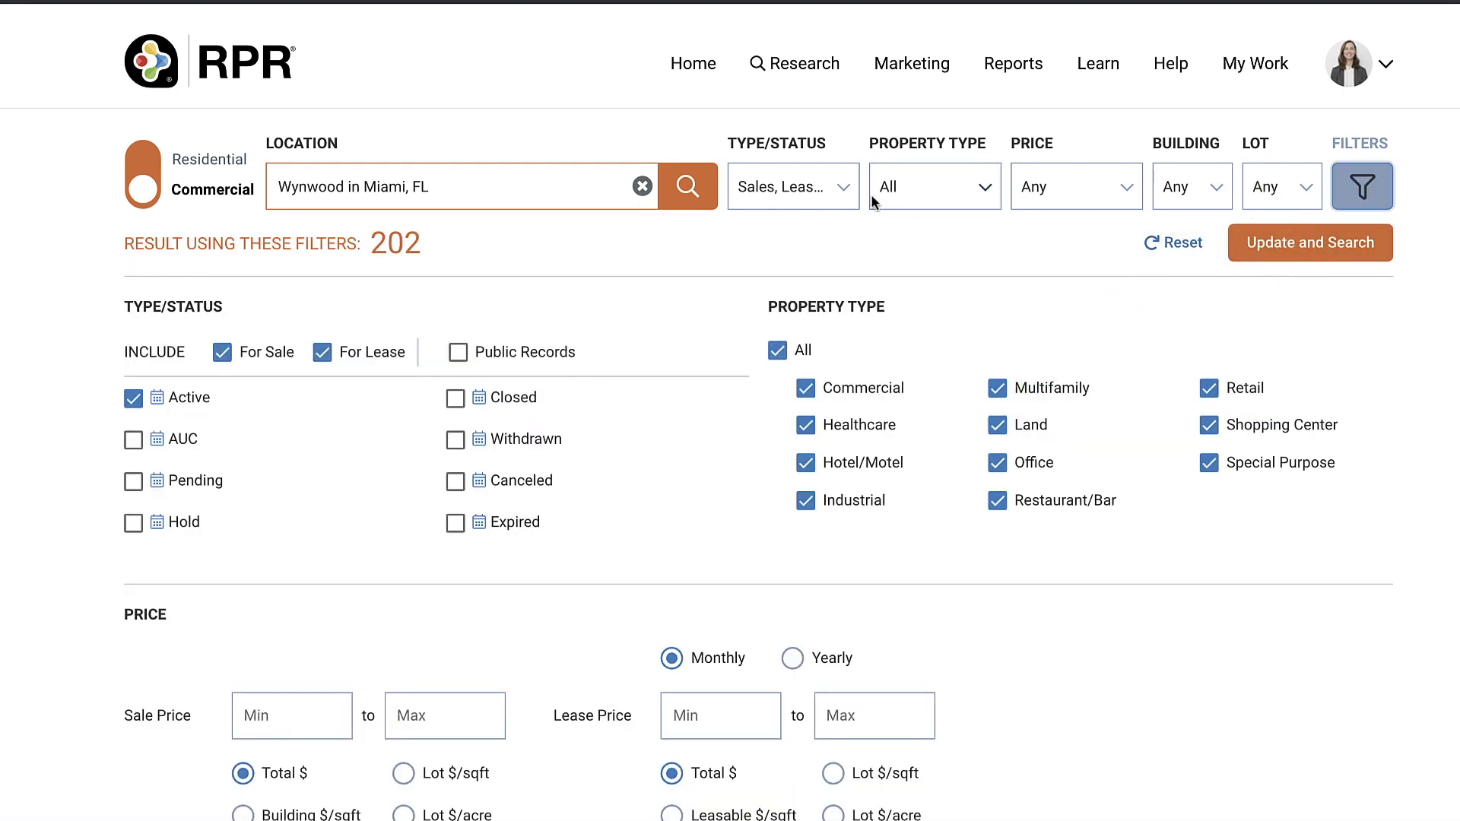
Run the search to plot the 202 Wynwood properties on the map
click(685, 189)
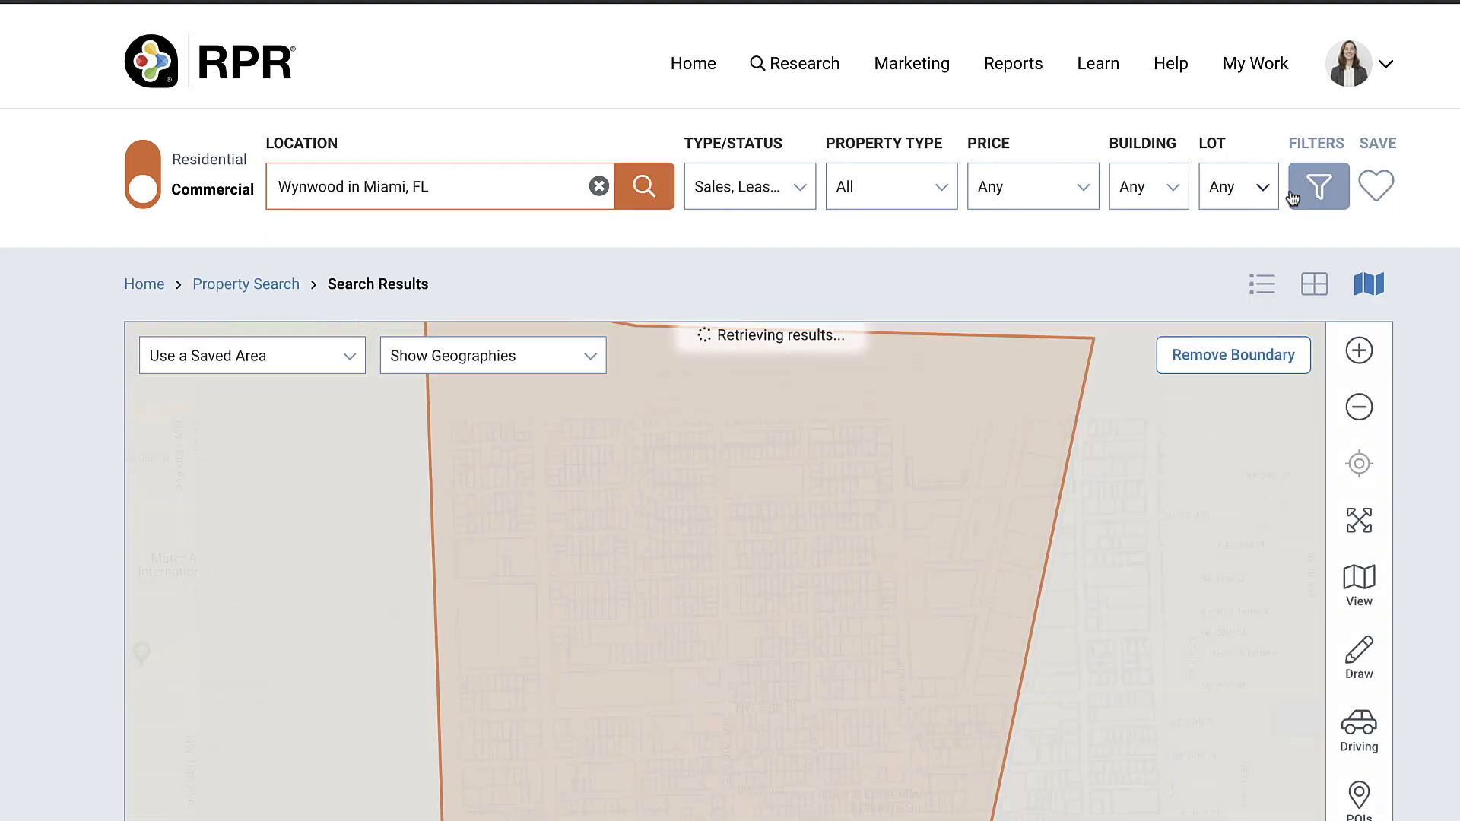
scroll(1384, 171, down, 2)
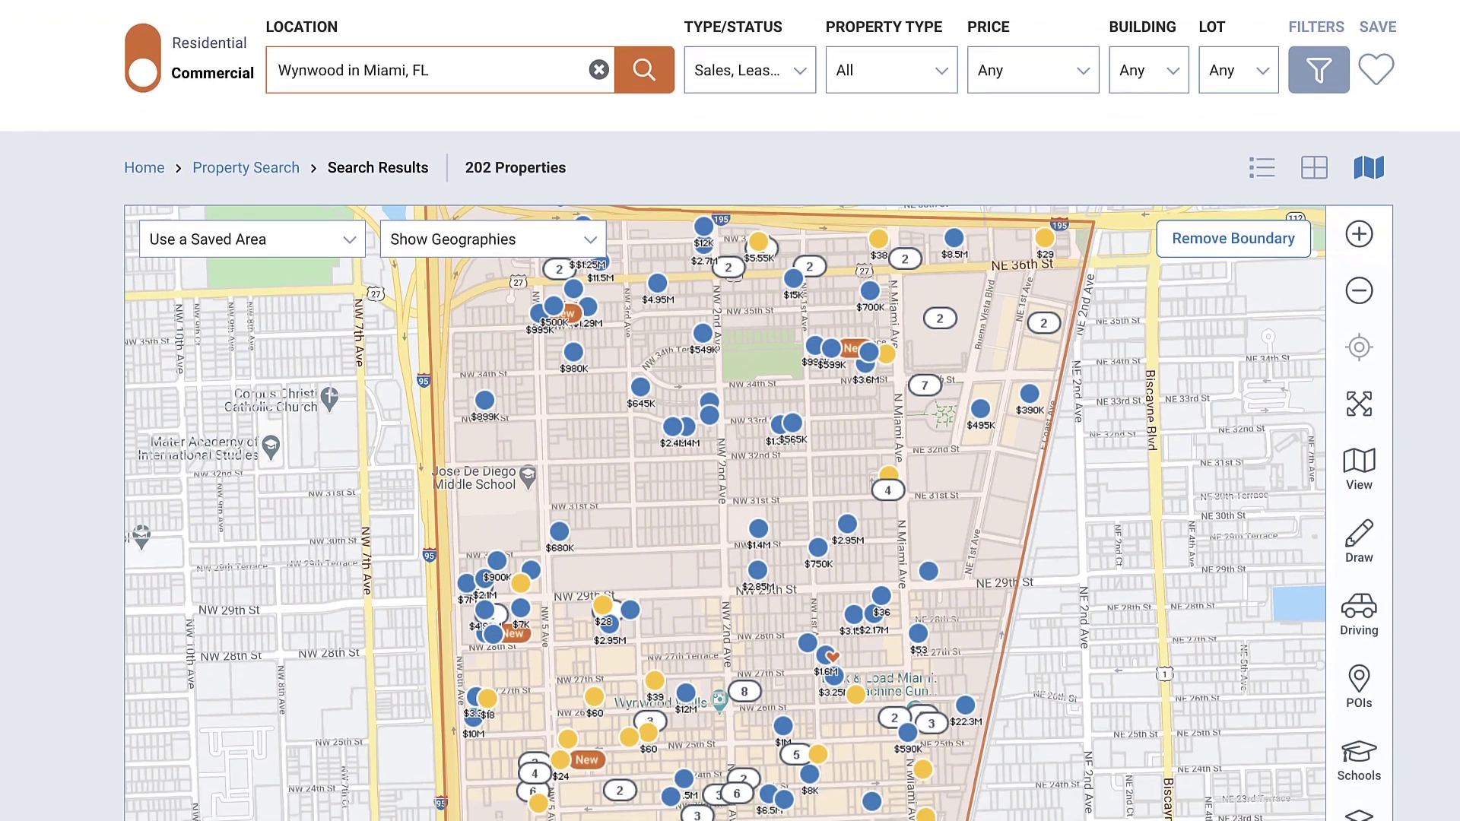
scroll(758, 486, down, 2)
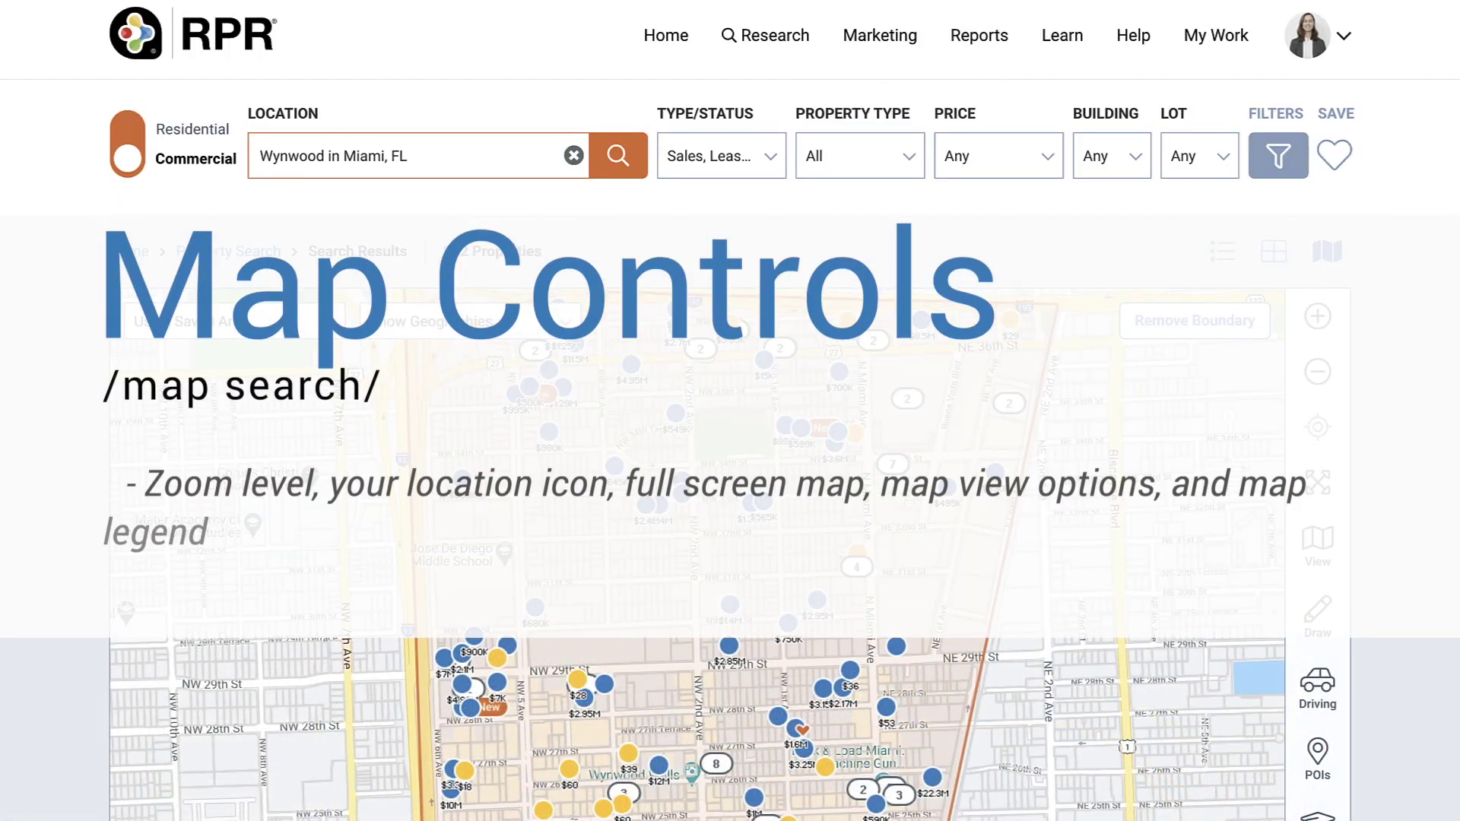
scroll(730, 457, down, 2)
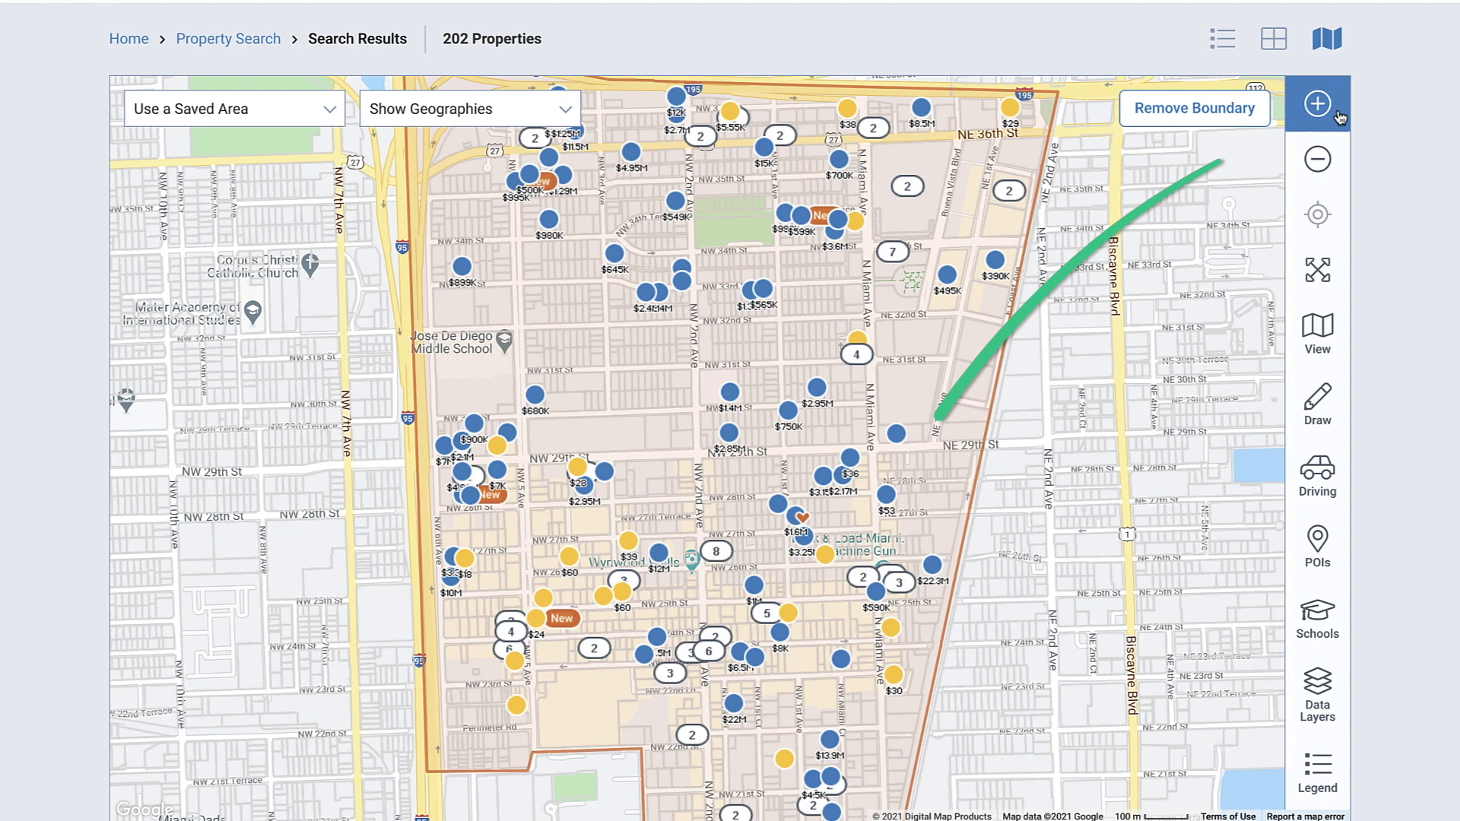
click(1338, 116)
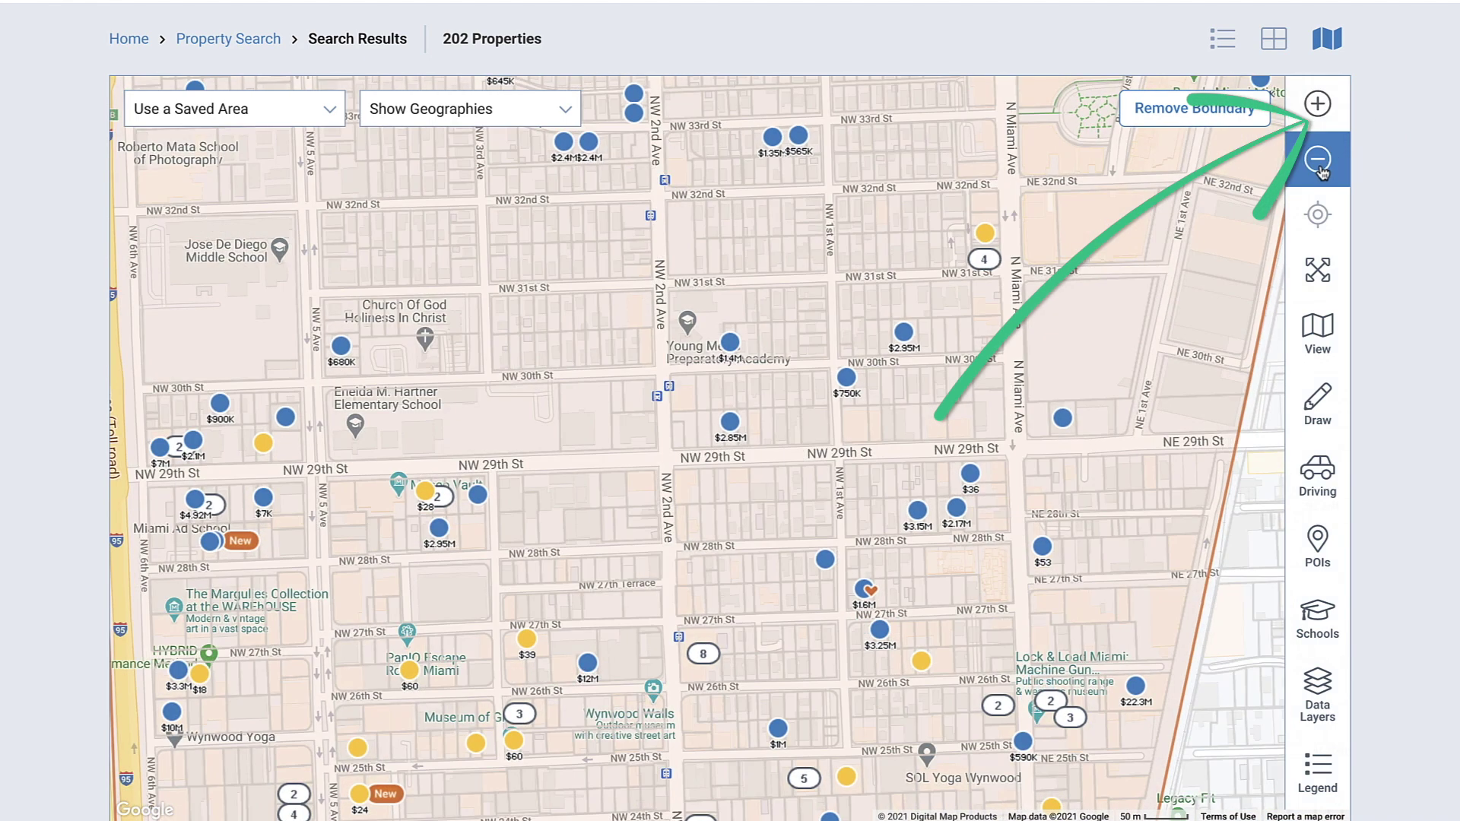
click(1321, 169)
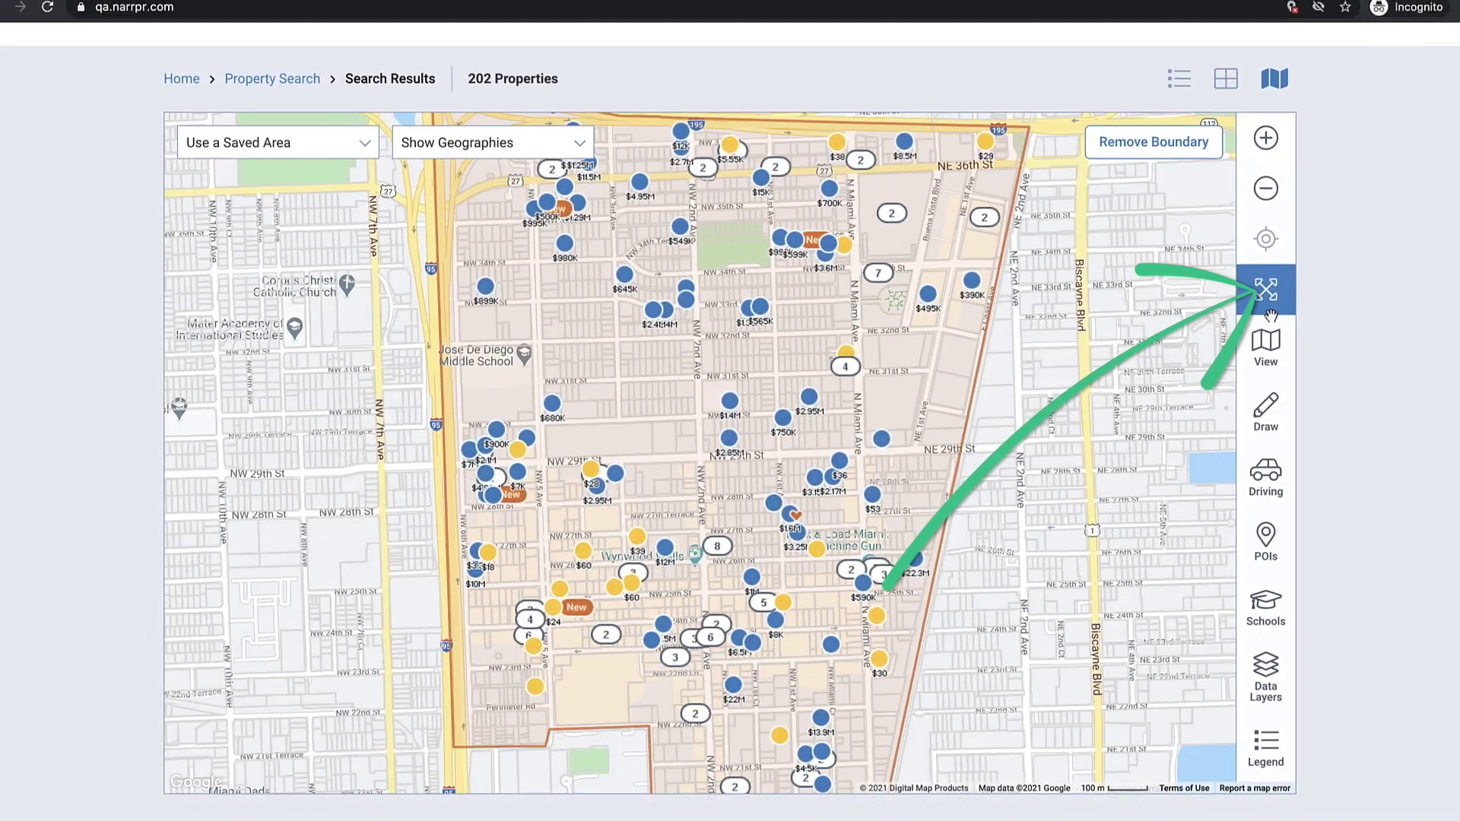
Toggle full-screen map on and off, and preview the Satellite, Aerial and Road map styles
click(1311, 285)
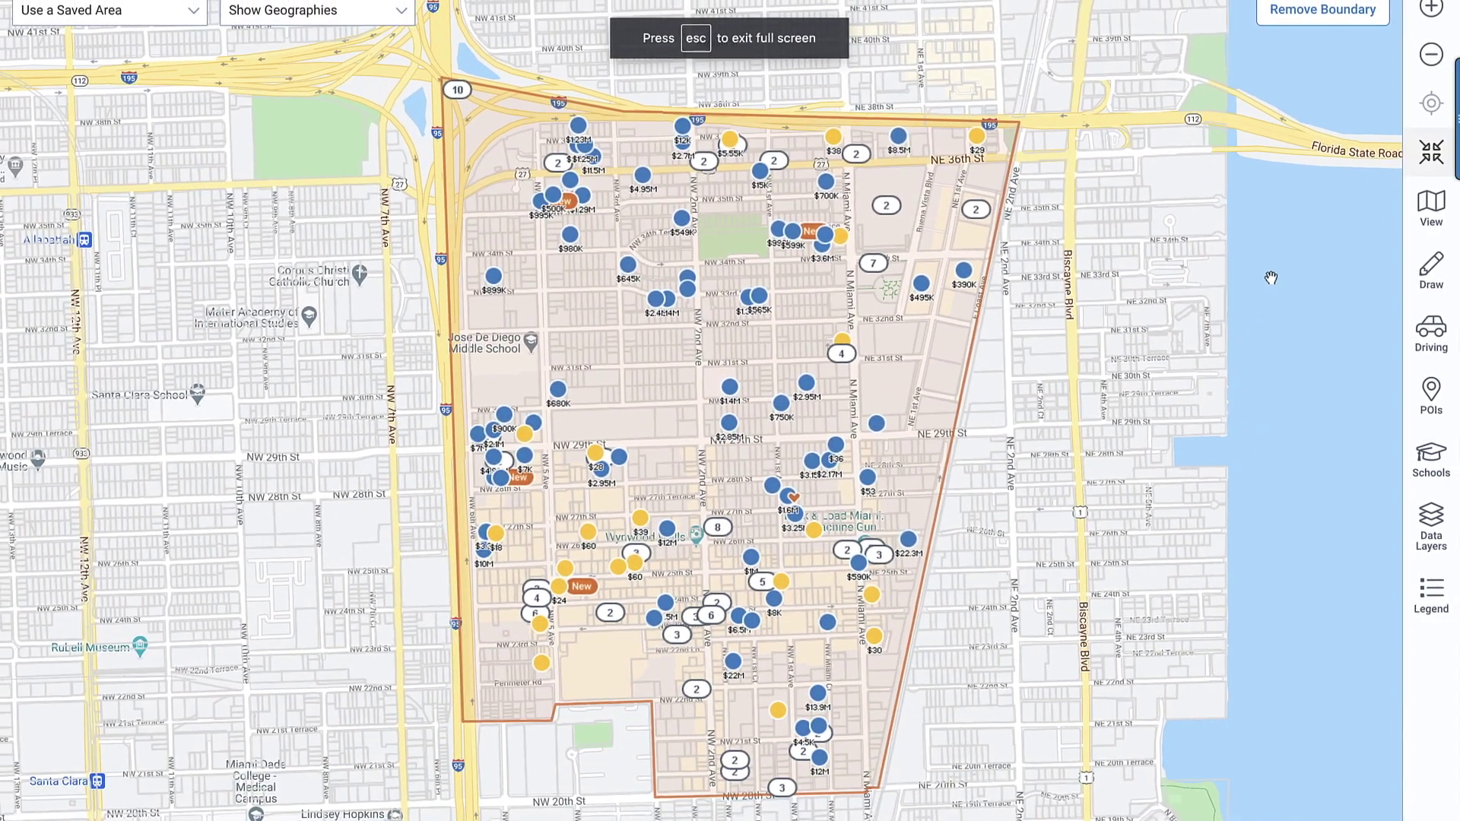
click(1419, 160)
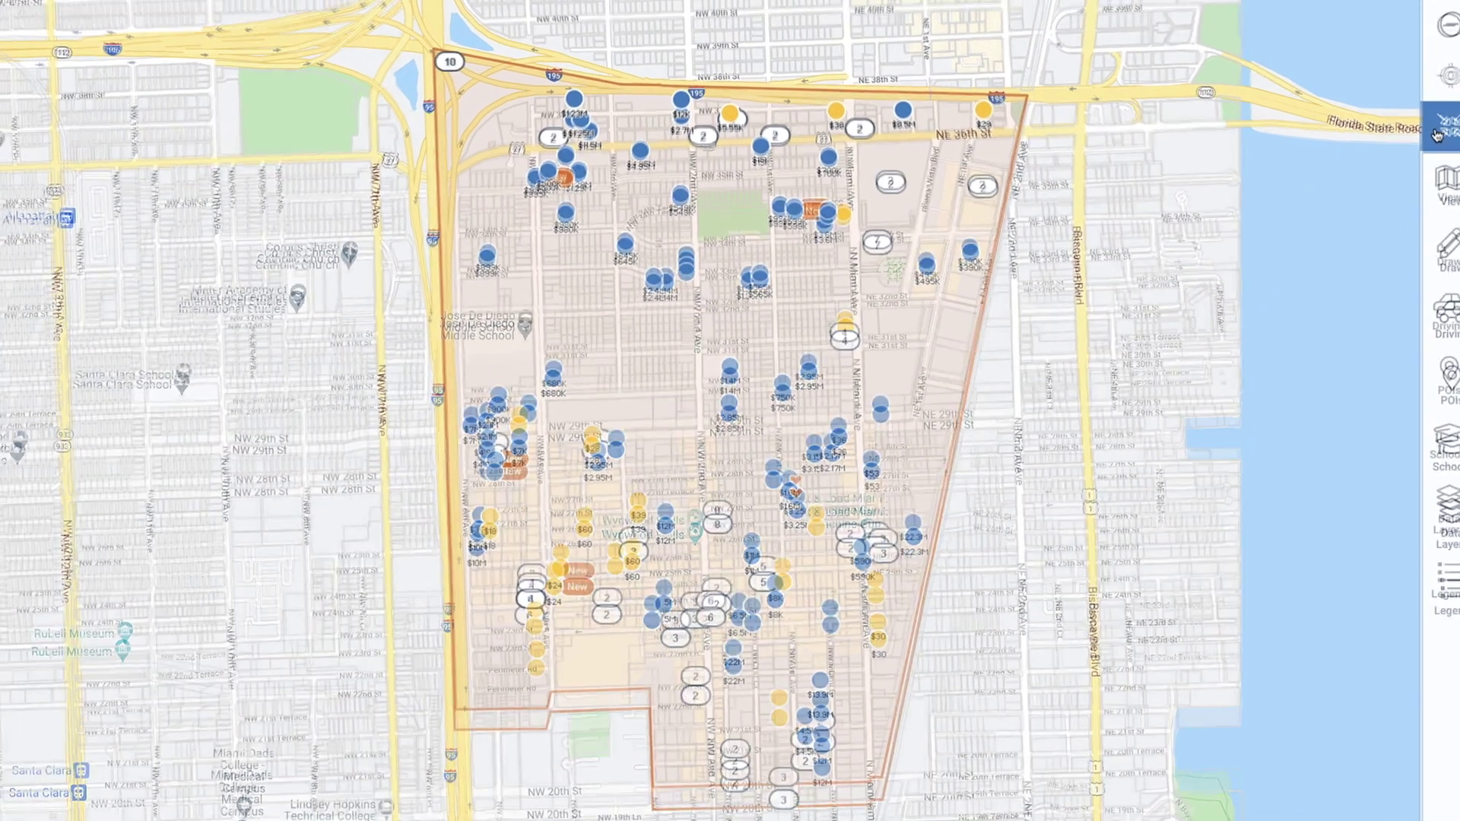
click(1376, 297)
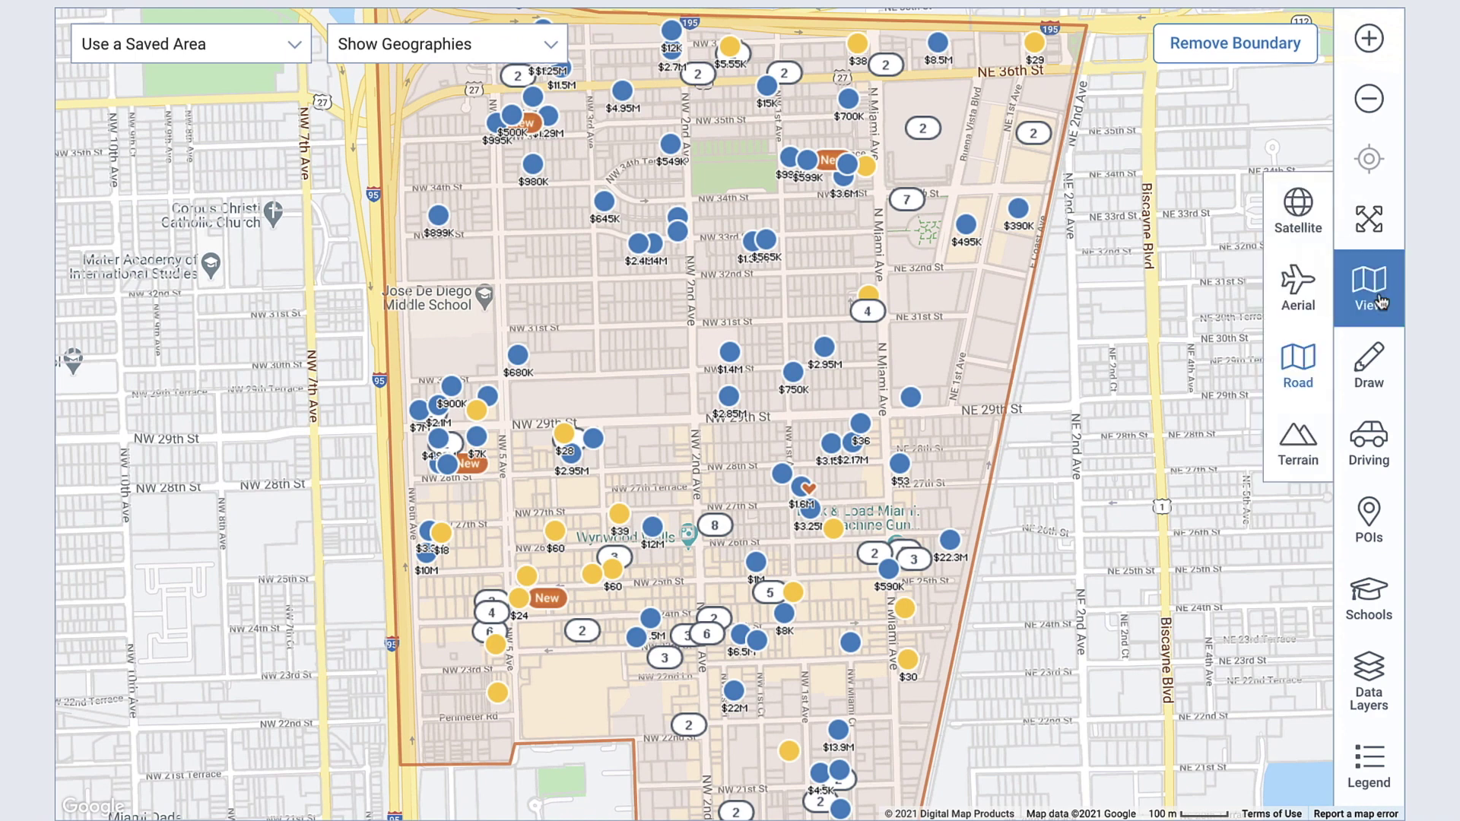
click(1302, 211)
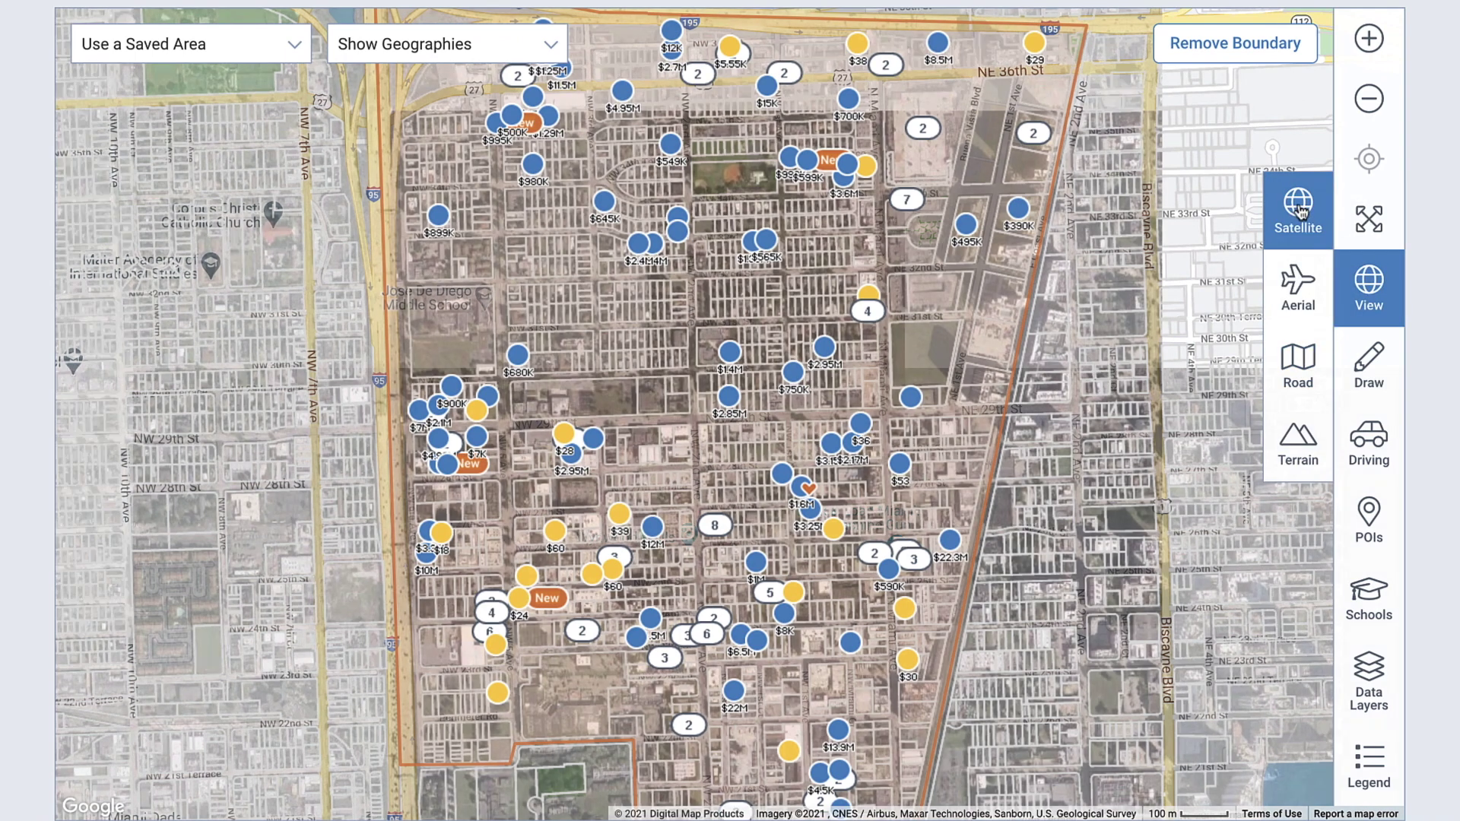
click(1296, 305)
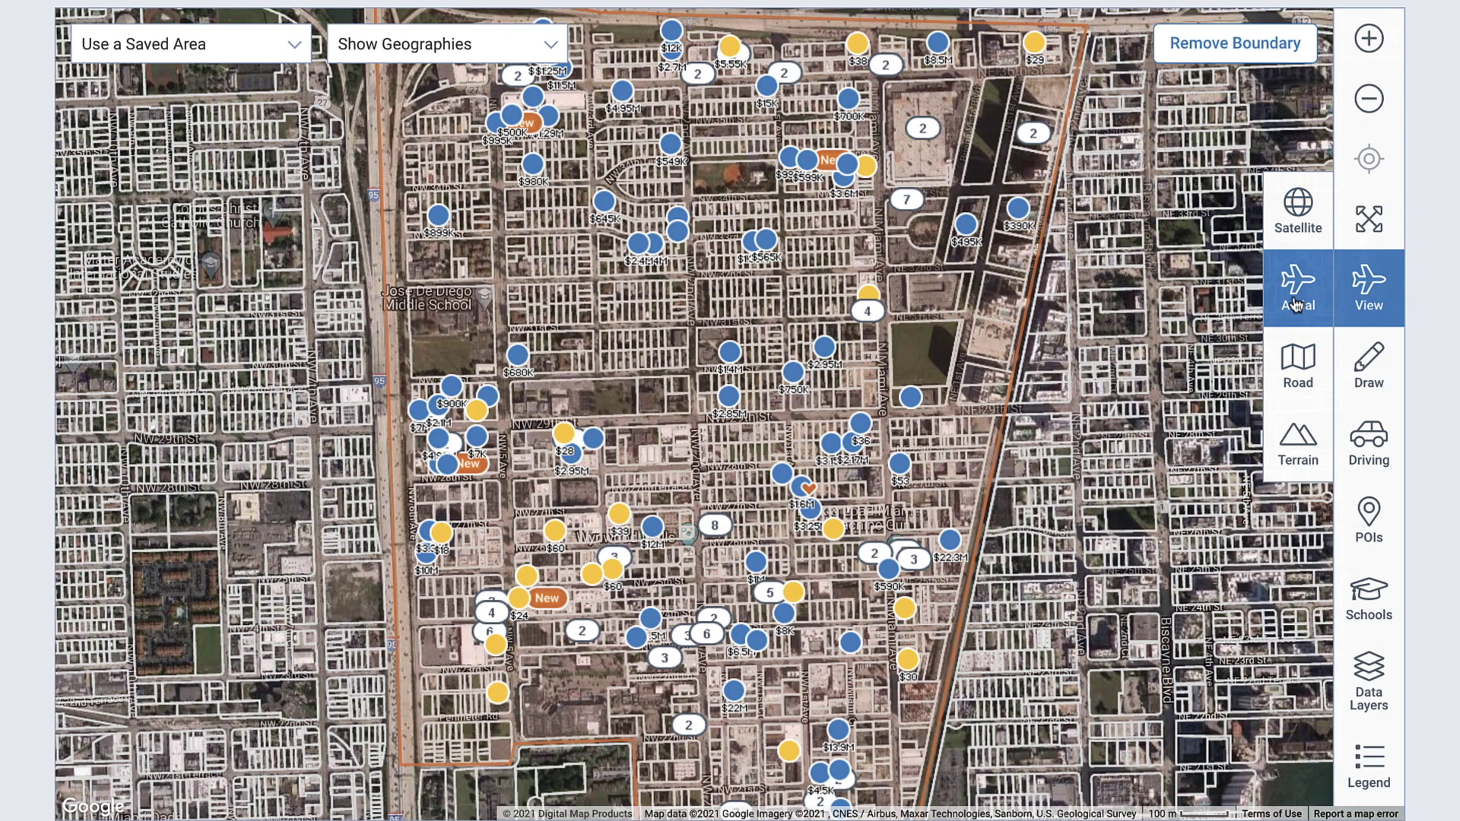
click(1298, 383)
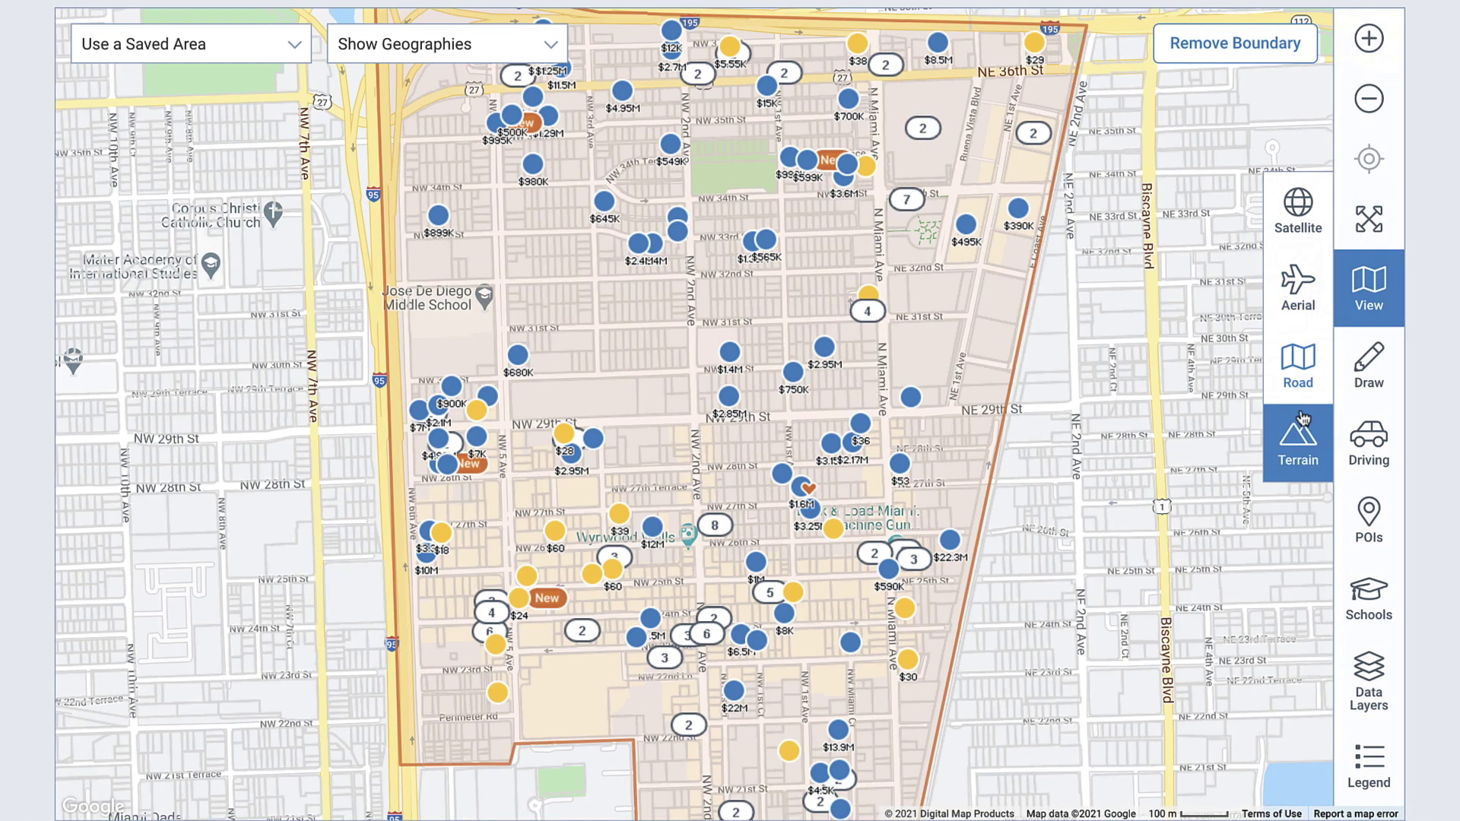
Switch to Terrain style, show the Legend, and pan south toward Jackson Memorial Hospital (76 properties)
click(1302, 434)
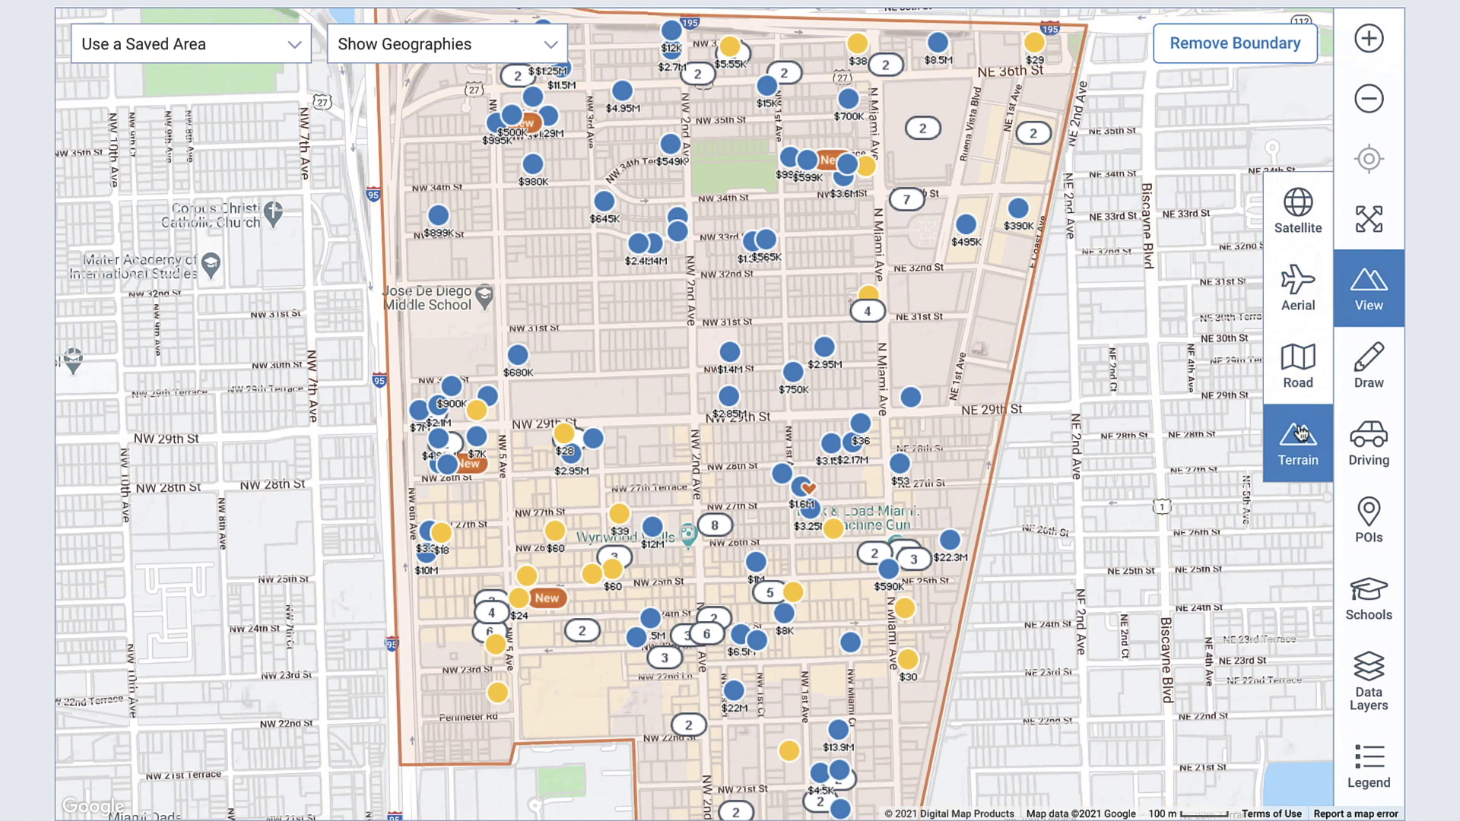
click(1392, 757)
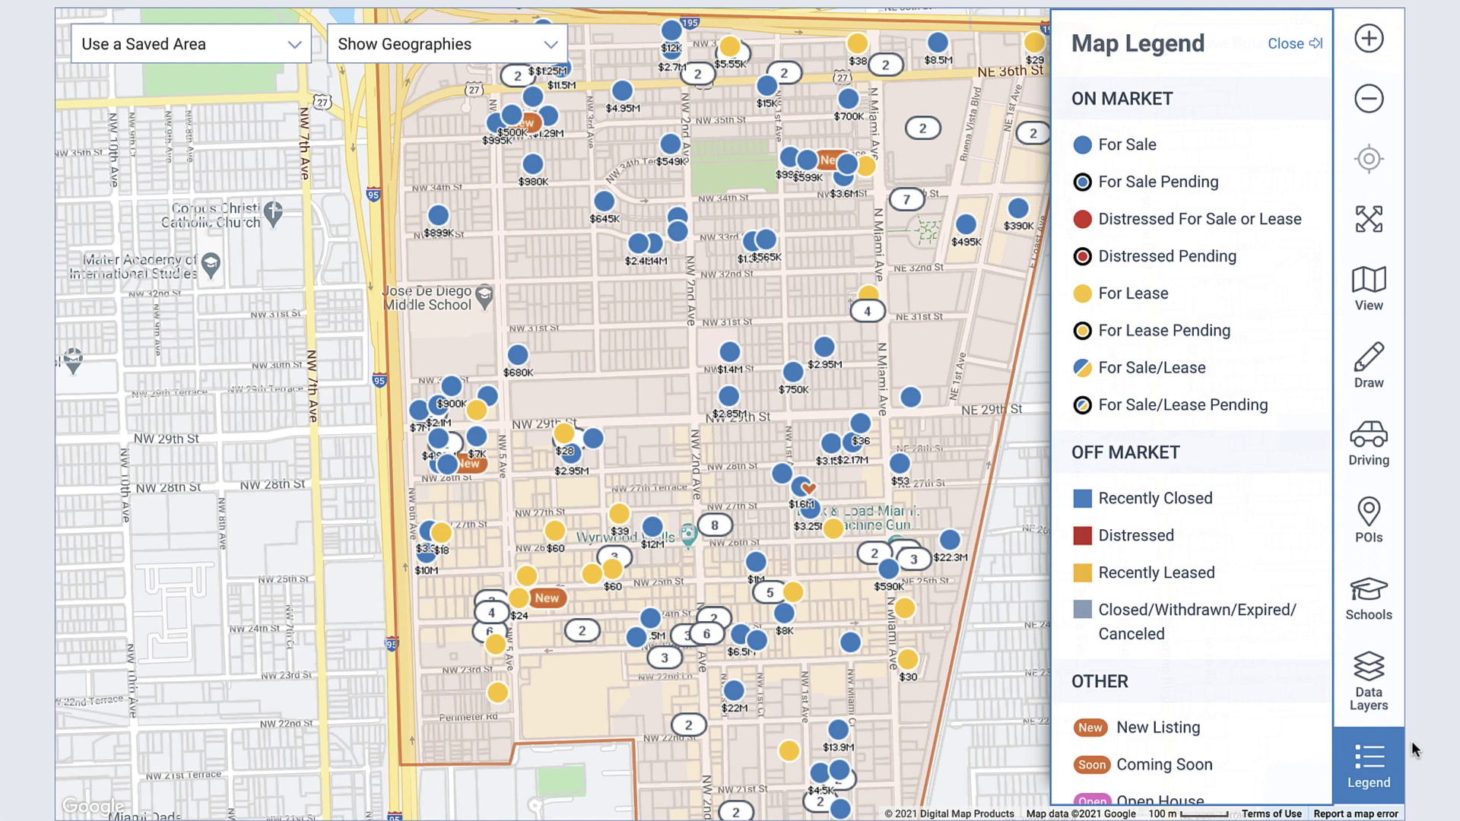
scroll(1258, 597, down, 2)
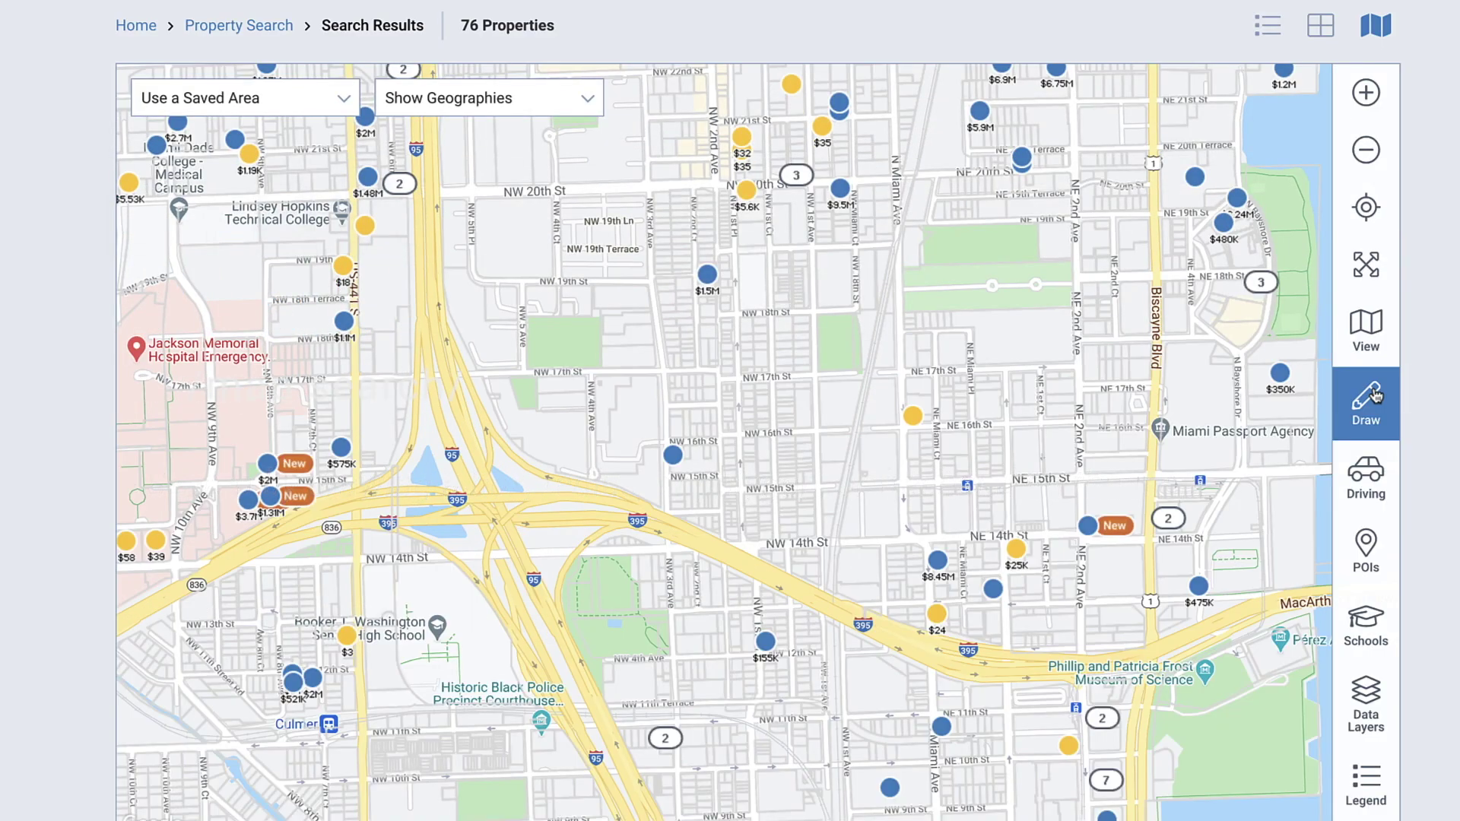
Browse the shape options in the Draw flyout
click(1375, 394)
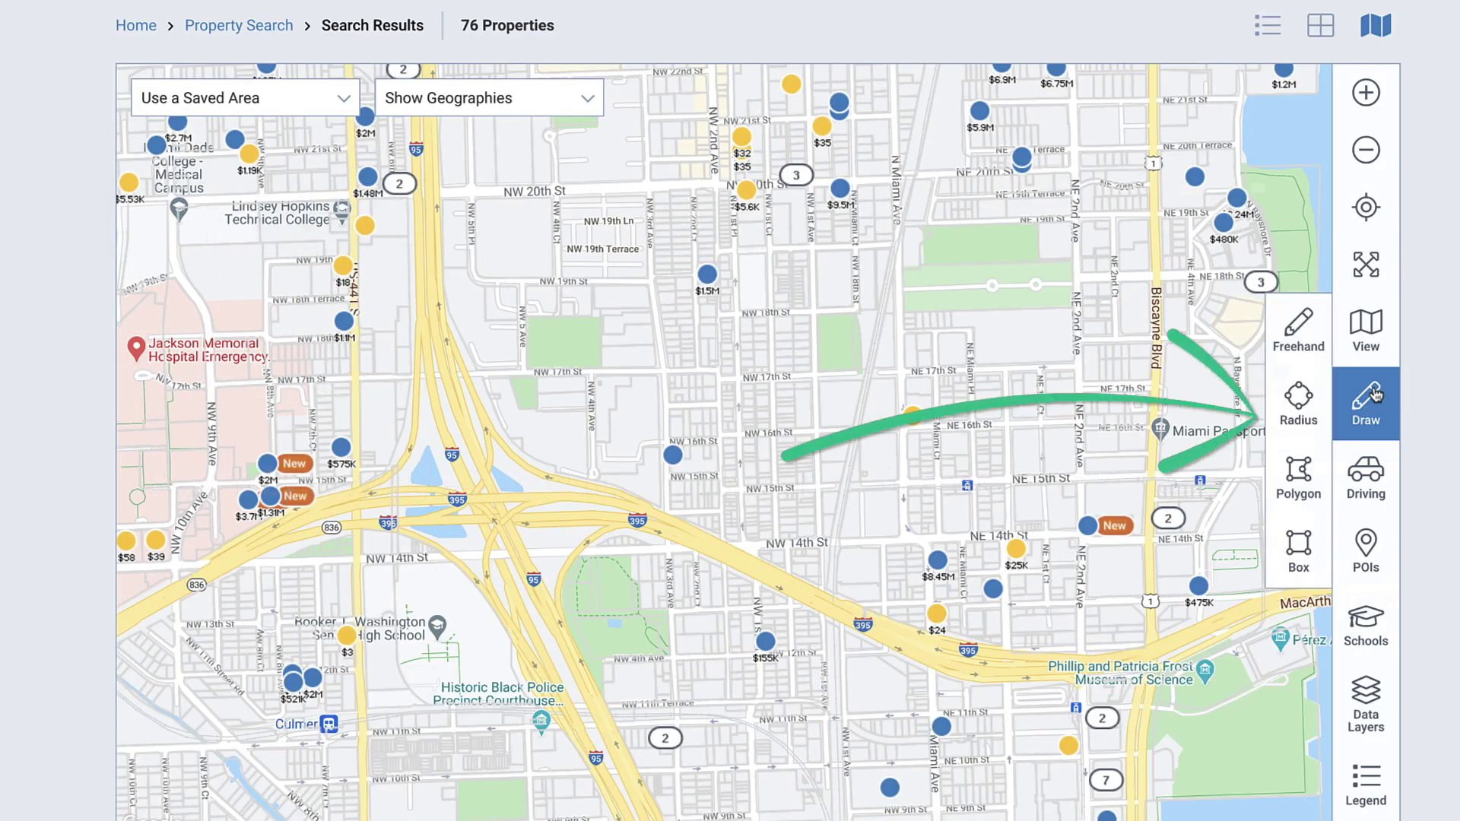
click(1327, 350)
click(1314, 409)
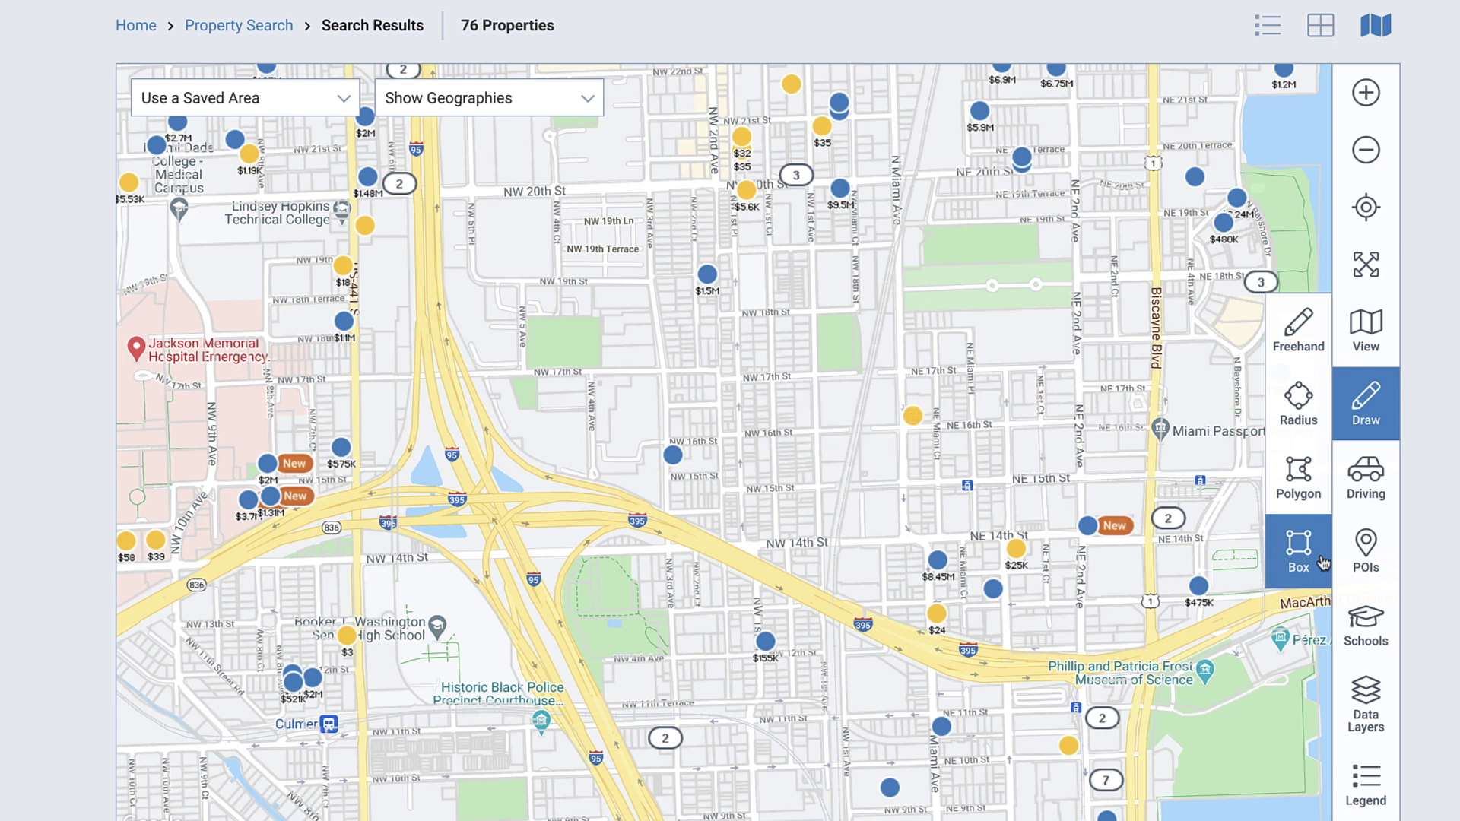
Draw a 0.37-mile radius search area around NW 15th St, then switch to Polygon drawing
click(1289, 403)
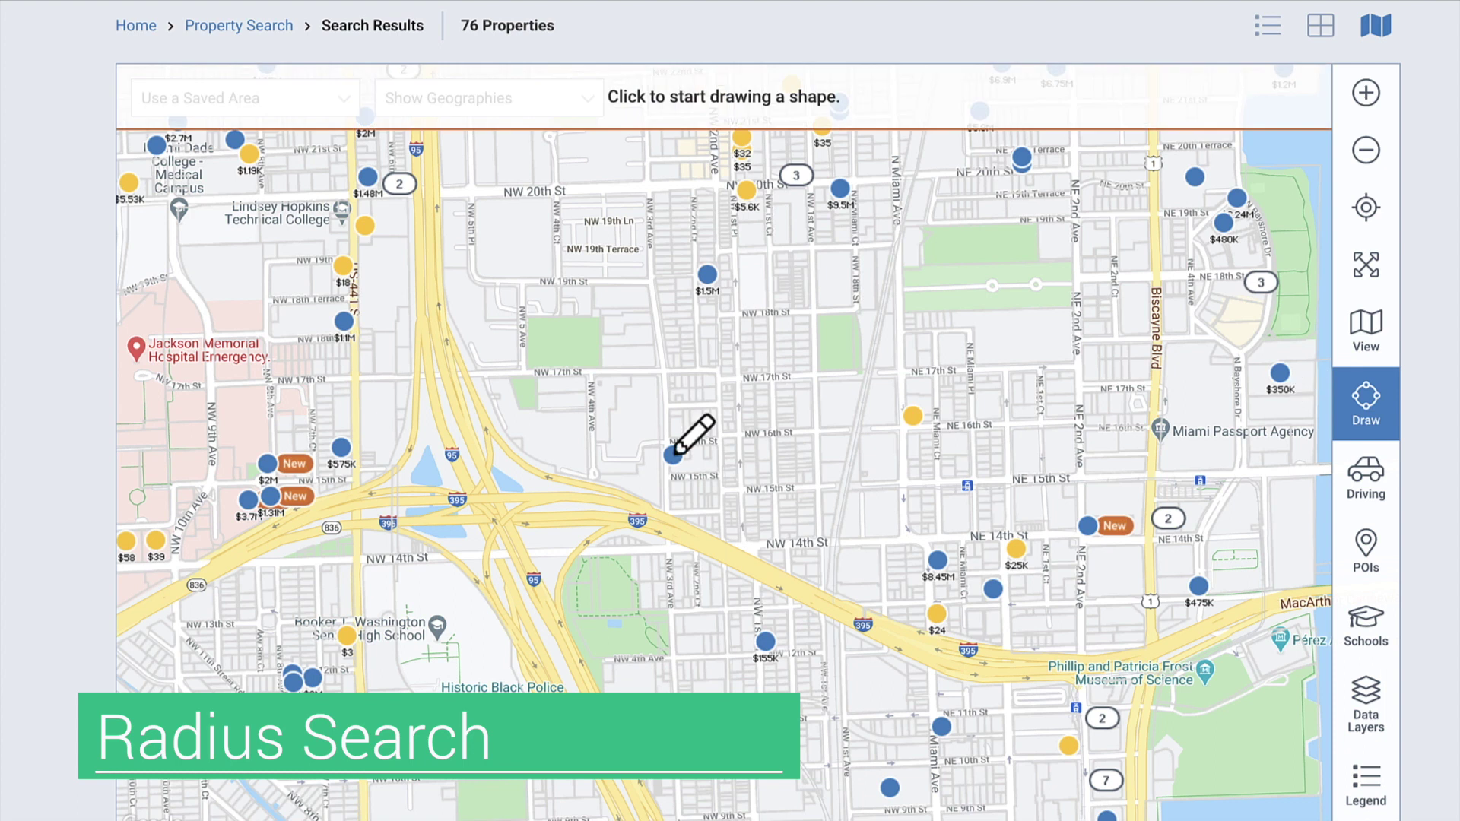
drag(676, 452, 911, 583)
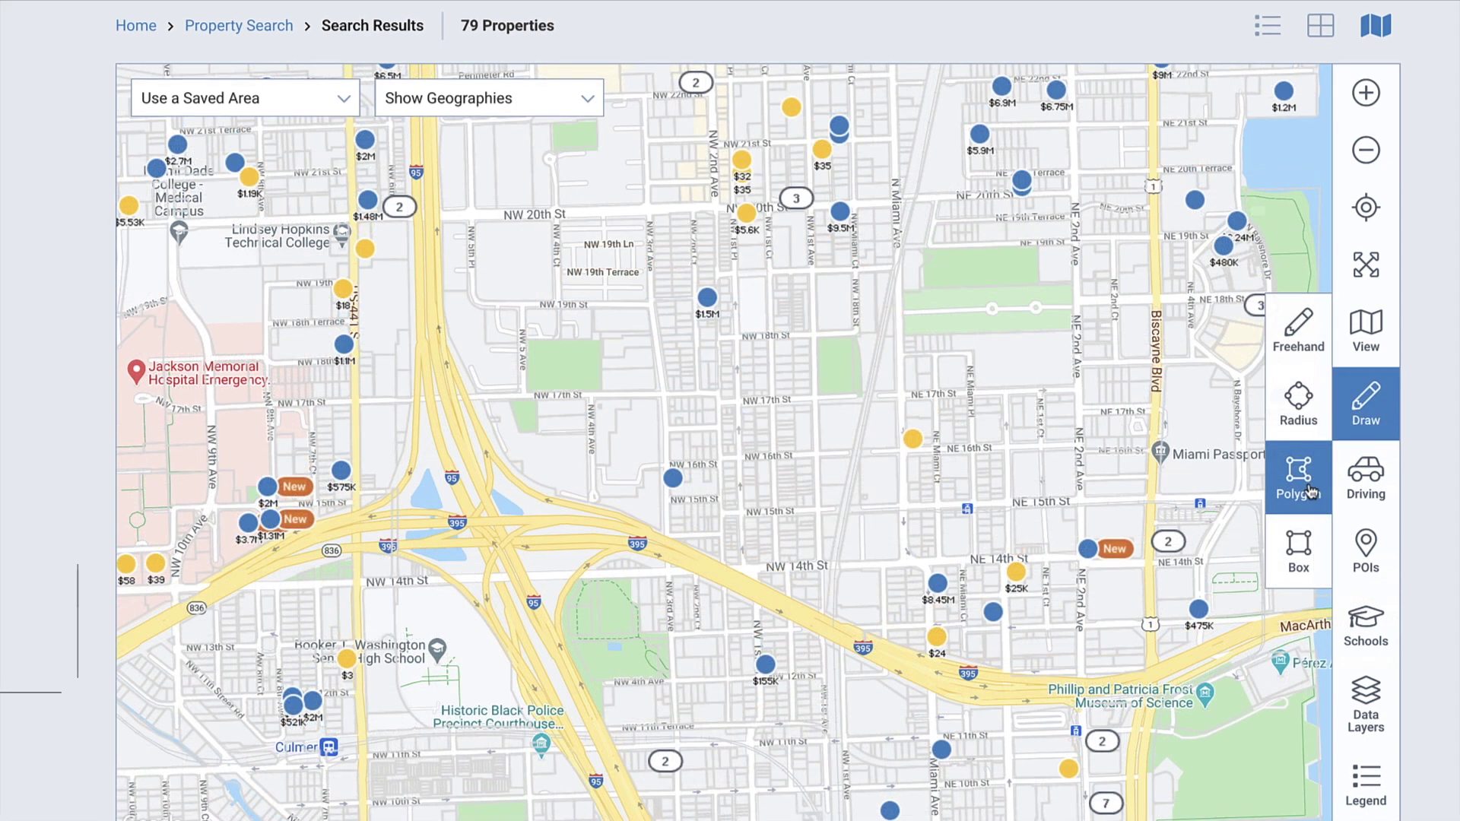
click(1310, 491)
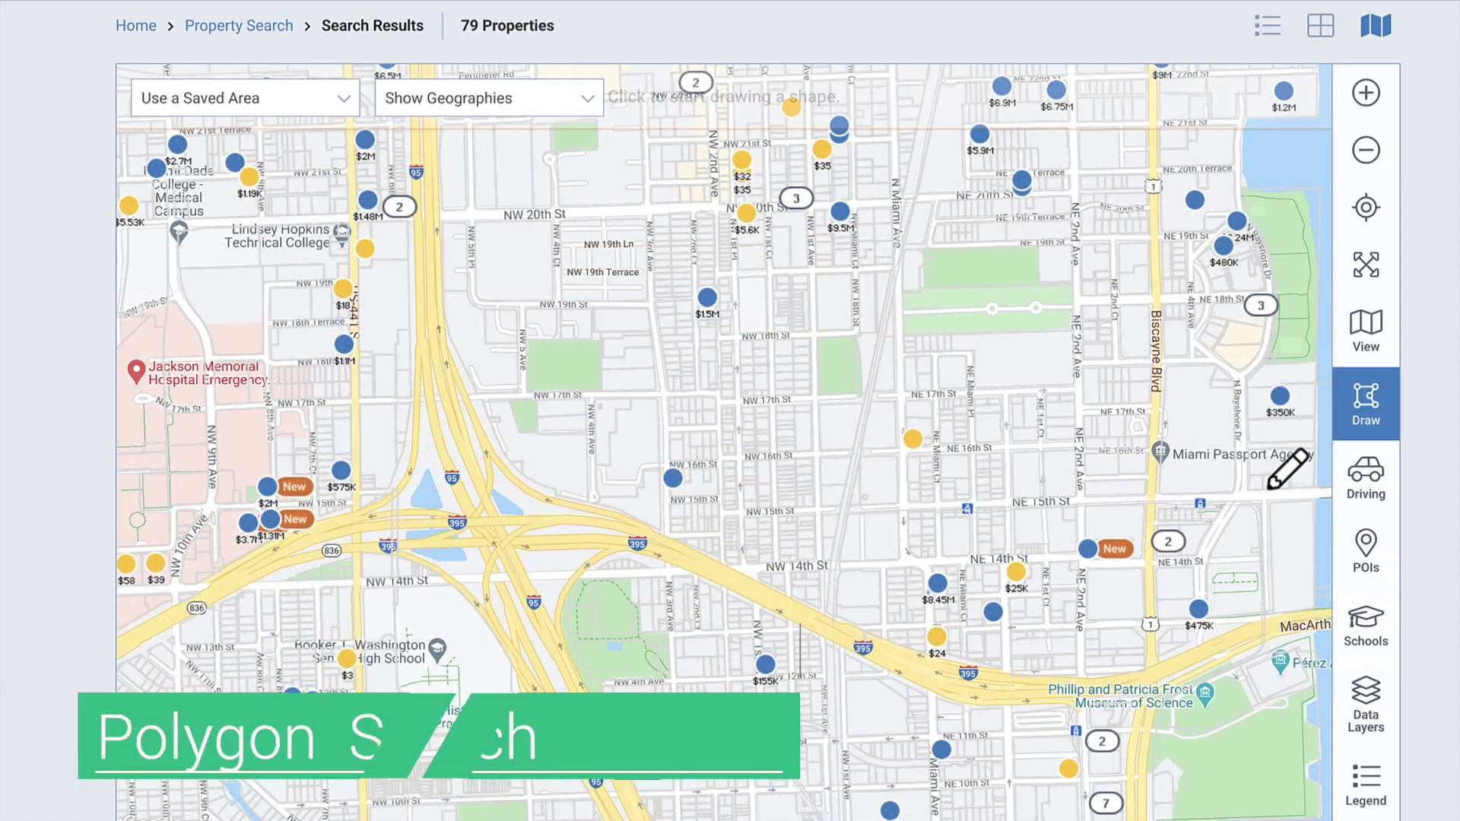
Place the polygon's corners and close it into a 164.2-acre search area
click(904, 207)
click(442, 220)
click(445, 346)
click(534, 493)
double_click(816, 604)
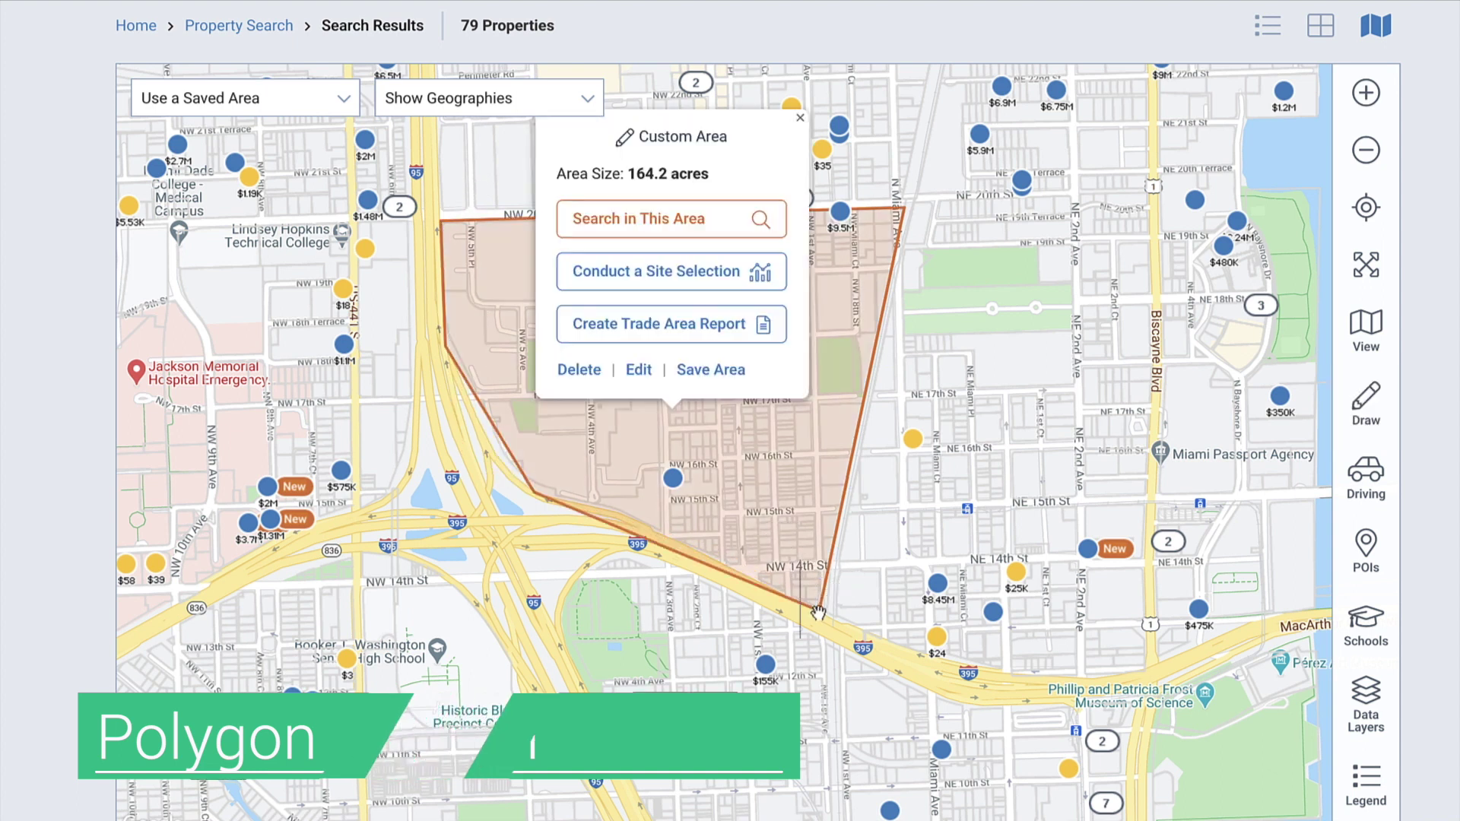
Replace it with a 370.45-acre box over south Wynwood, then reopen the Draw shapes
click(1366, 403)
click(1264, 509)
mouse_move(522, 361)
mouse_down()
mouse_move(1102, 670)
mouse_move(1195, 789)
mouse_up()
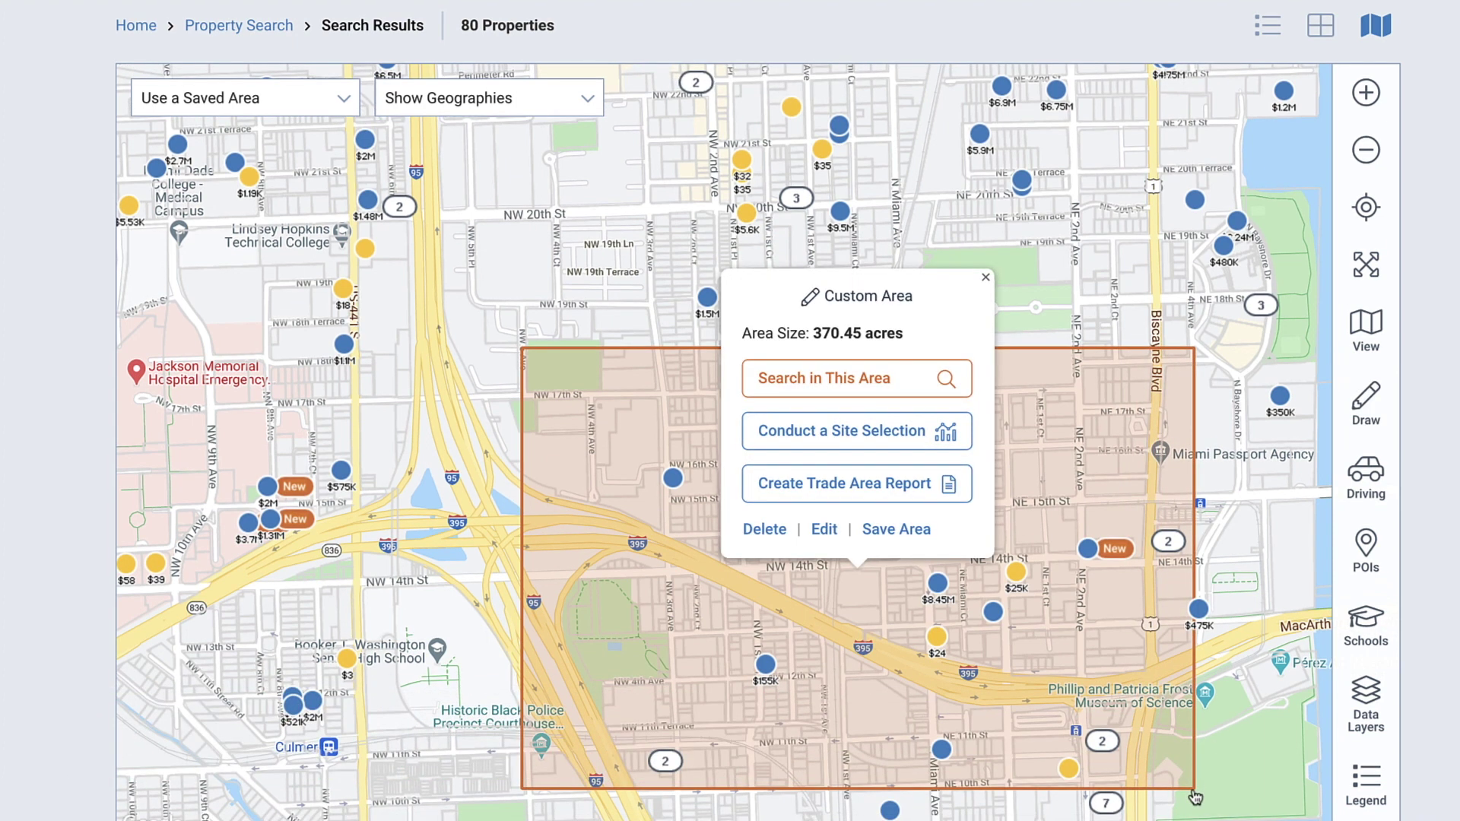
click(1382, 422)
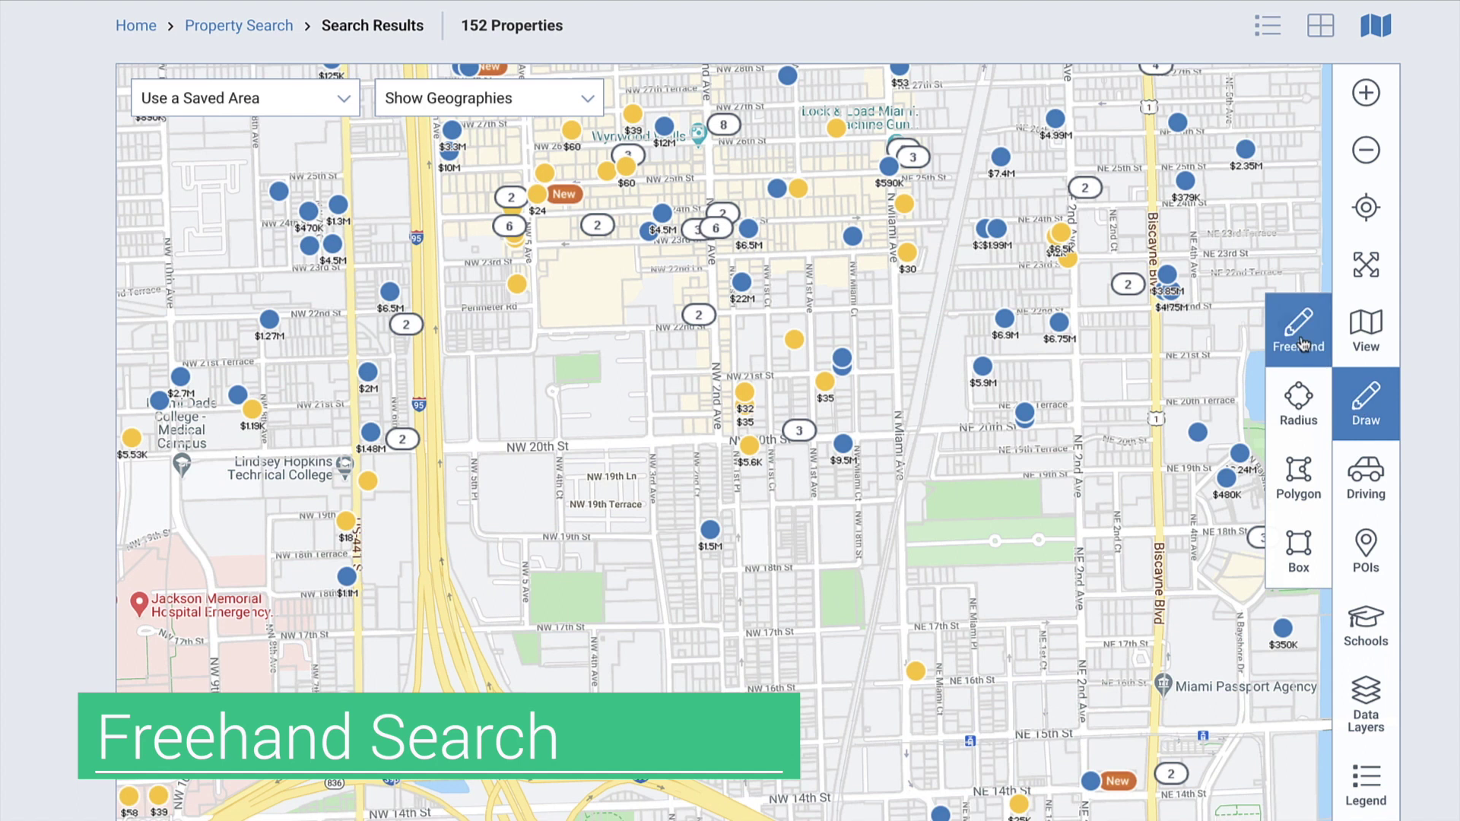
Sketch a freehand custom area of 357.04 acres around Wynwood out to Biscayne Blvd
click(1300, 344)
mouse_move(1106, 748)
mouse_down()
mouse_move(1161, 350)
mouse_move(1124, 200)
mouse_move(748, 169)
mouse_move(656, 181)
mouse_move(615, 262)
mouse_move(707, 340)
mouse_move(695, 506)
mouse_move(610, 635)
mouse_move(715, 780)
mouse_move(1109, 753)
mouse_up()
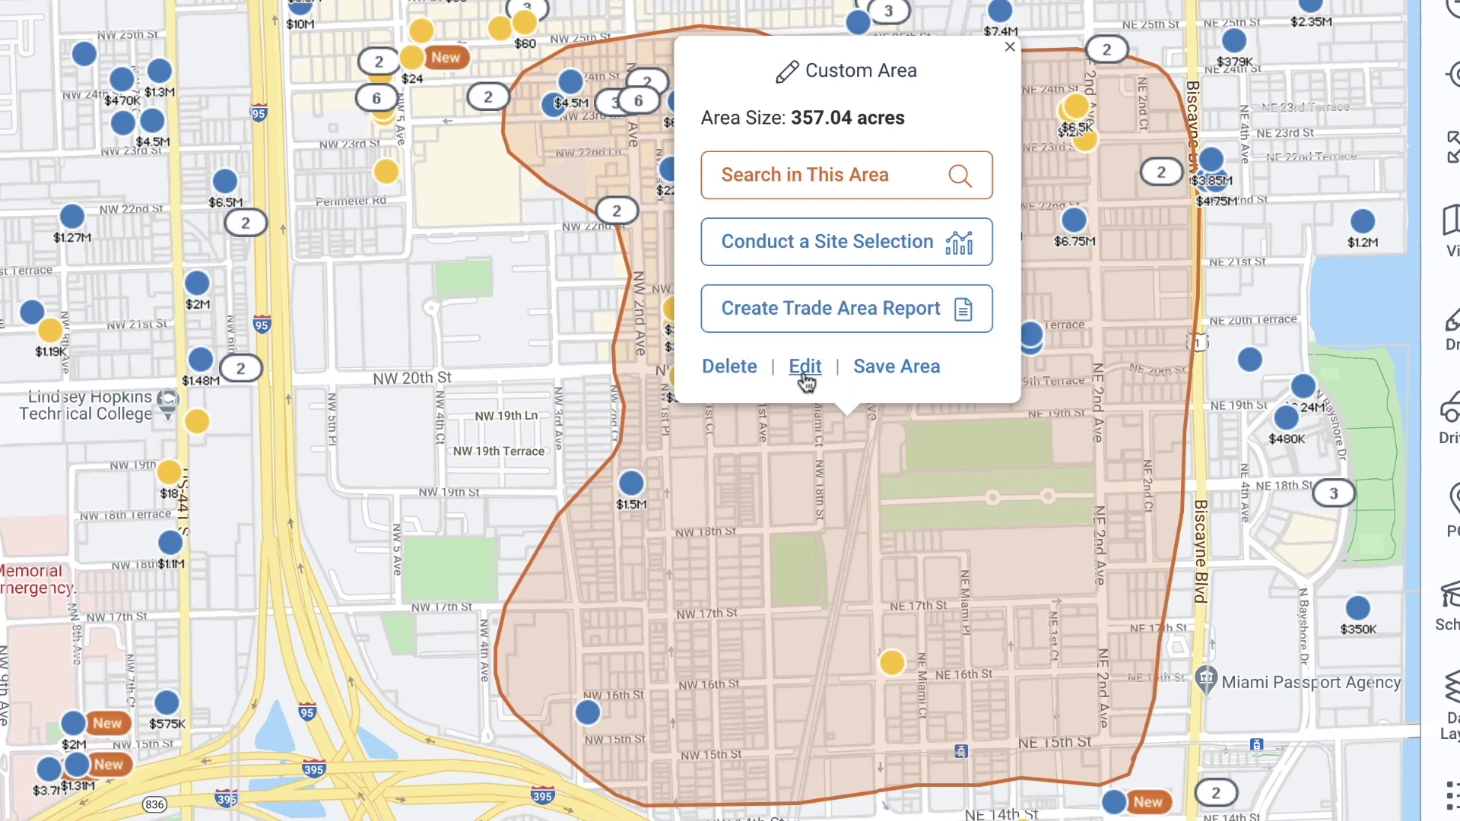
Save the freehand area under the name 'Wynwood Retail'
click(882, 368)
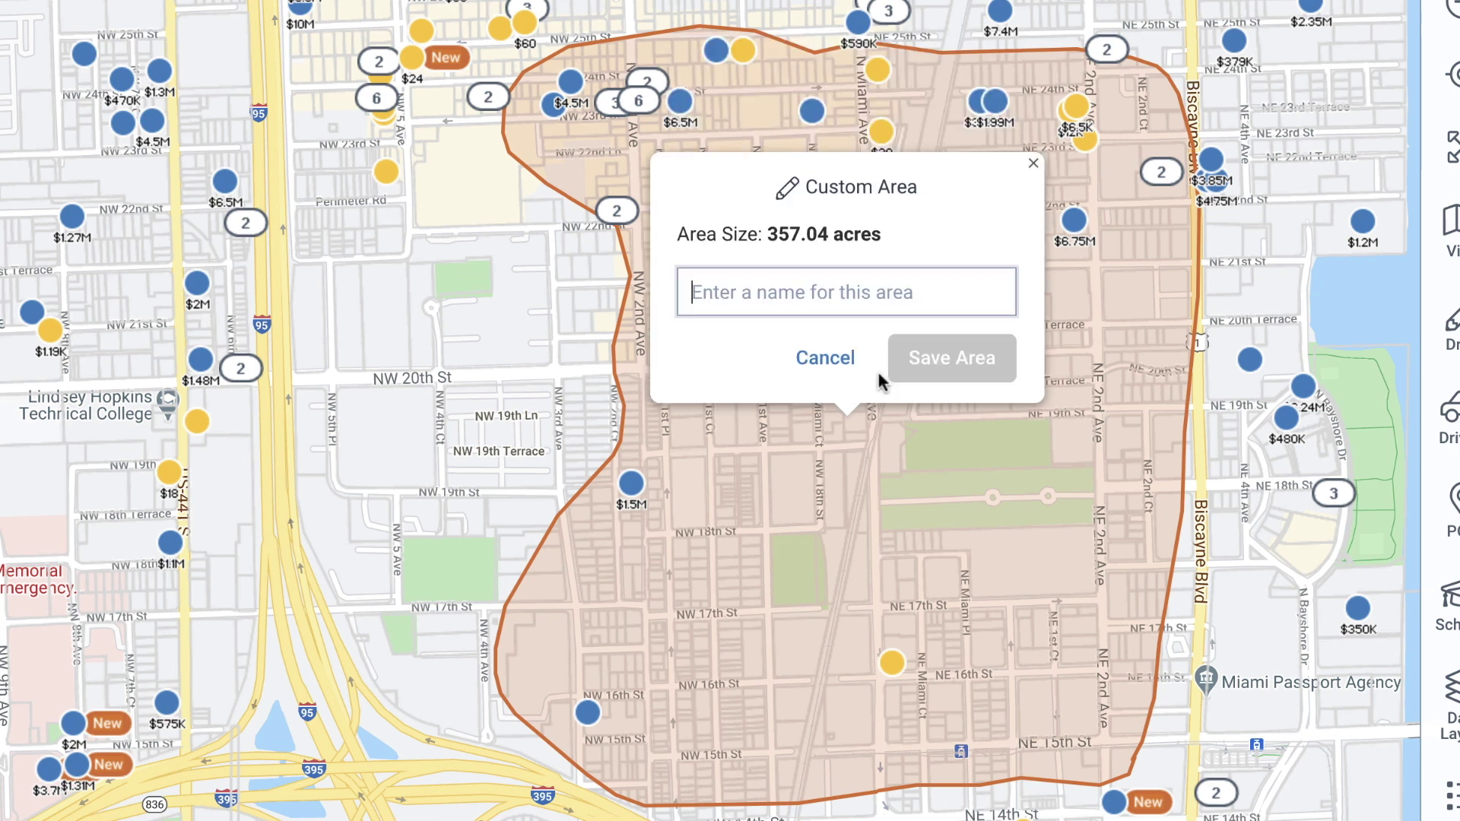
text(Wynwood Retail)
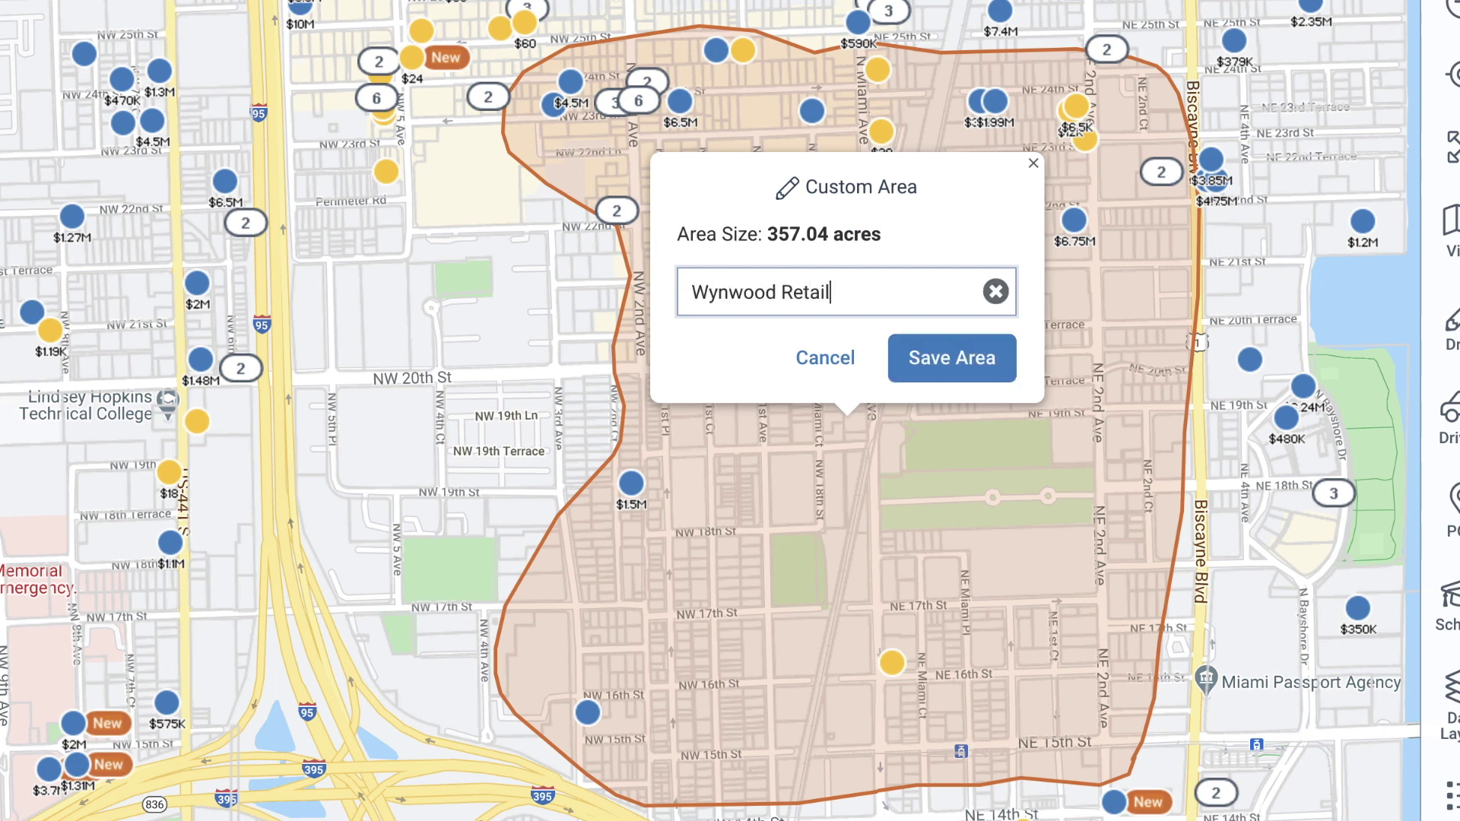
click(913, 371)
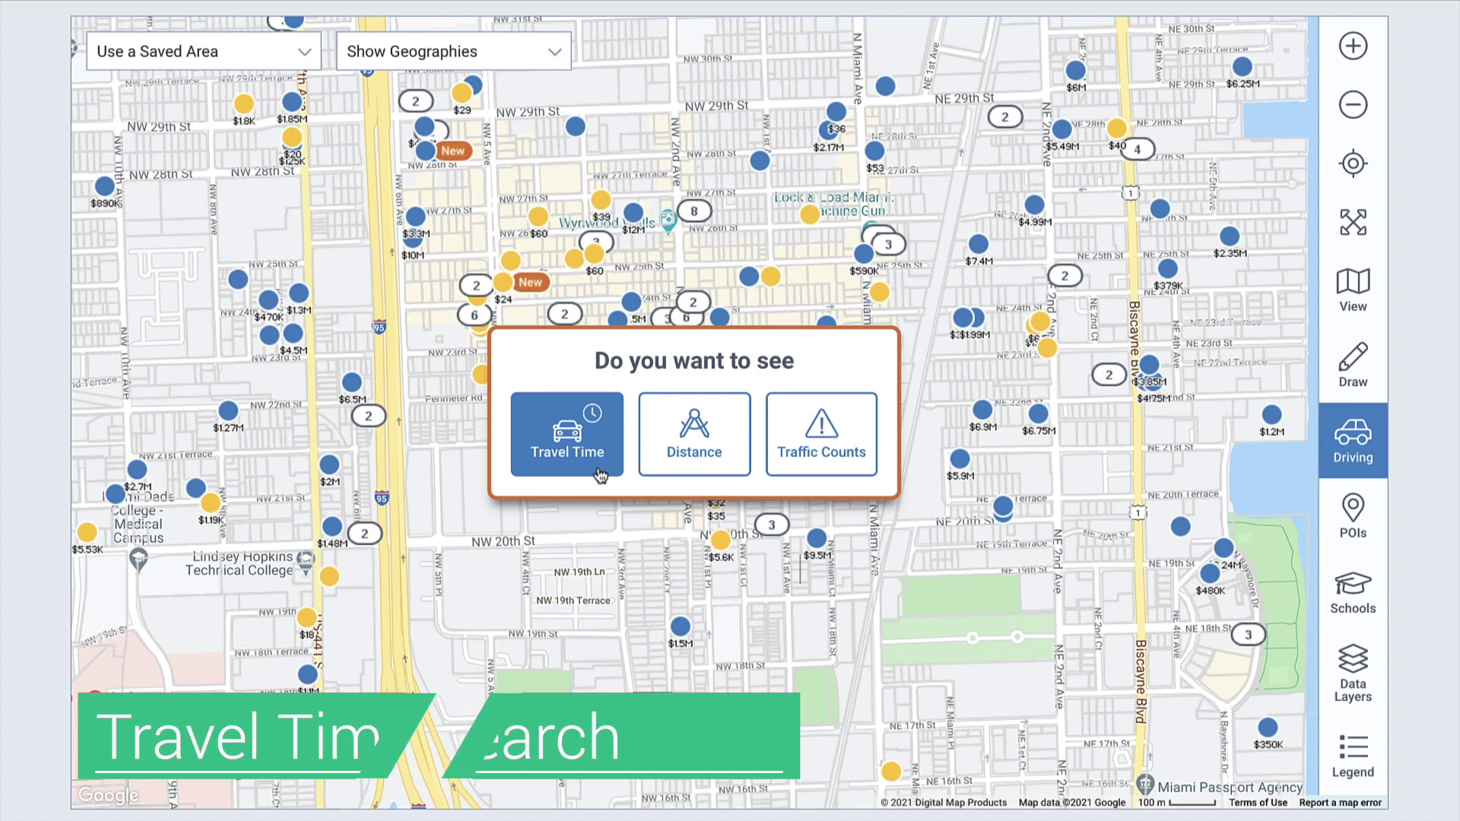
Start a travel-time search and place its starting pin near NW 19th St
click(599, 473)
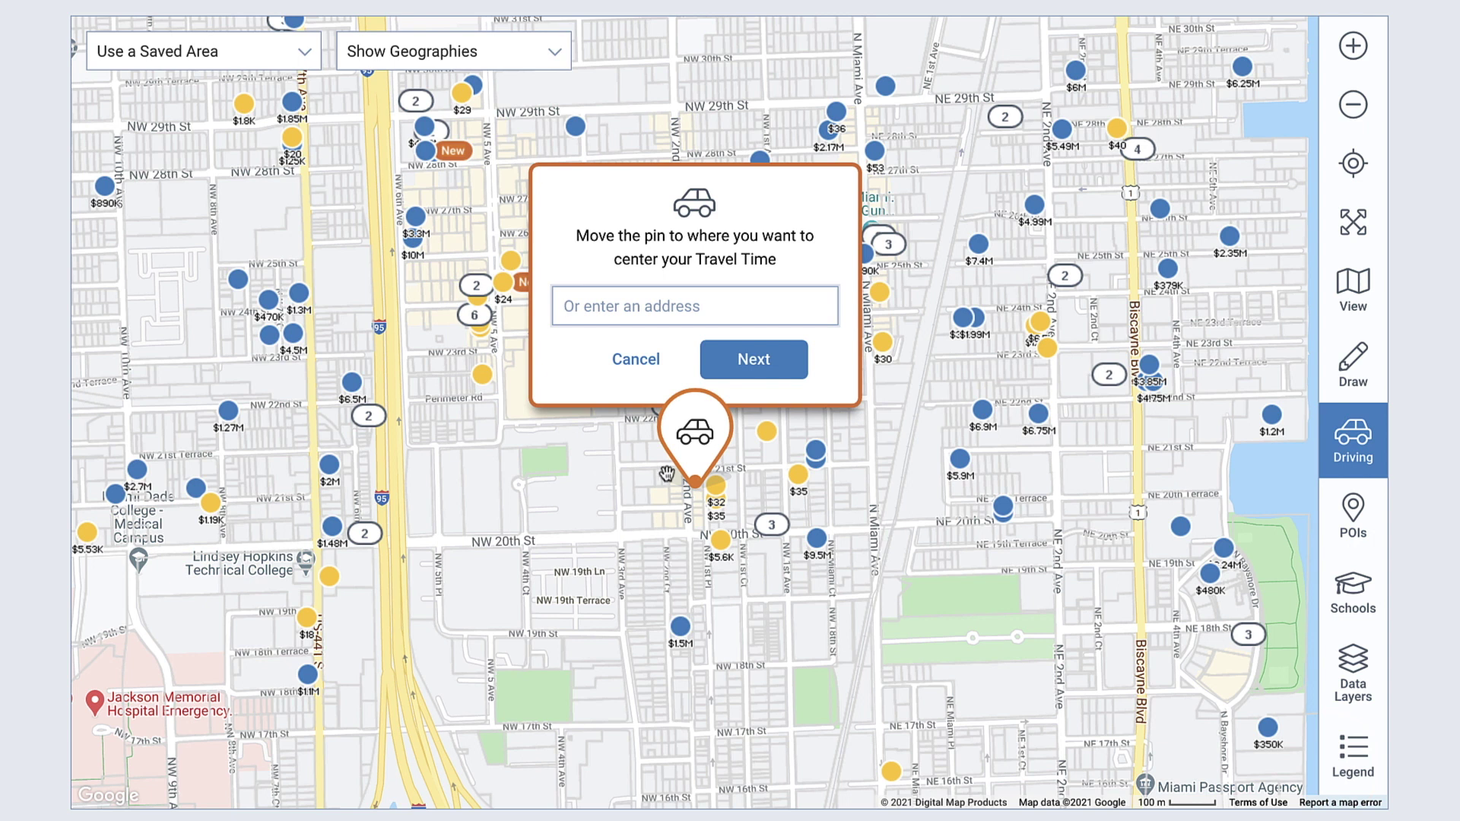
drag(711, 457, 698, 598)
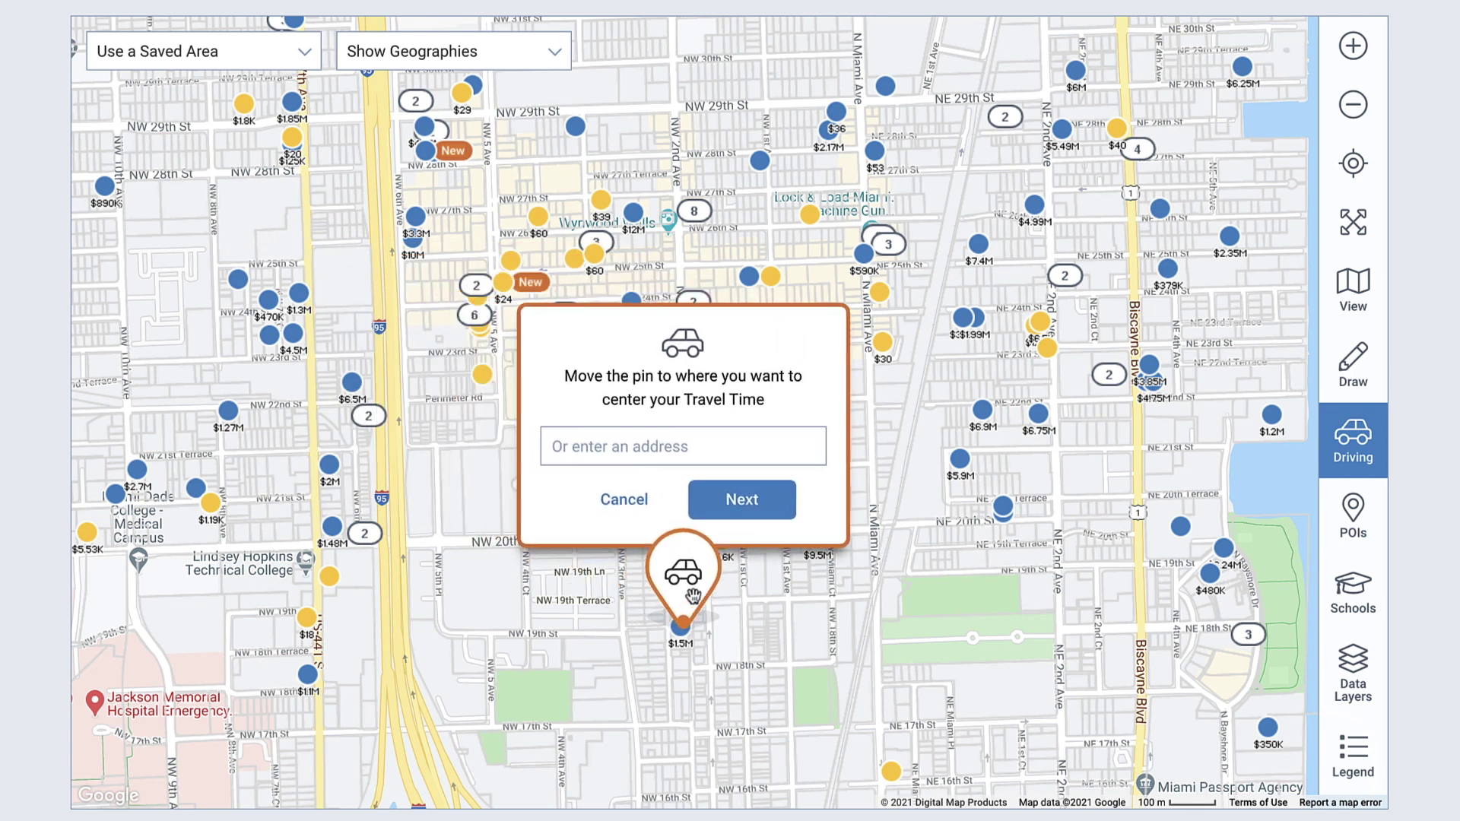
click(730, 520)
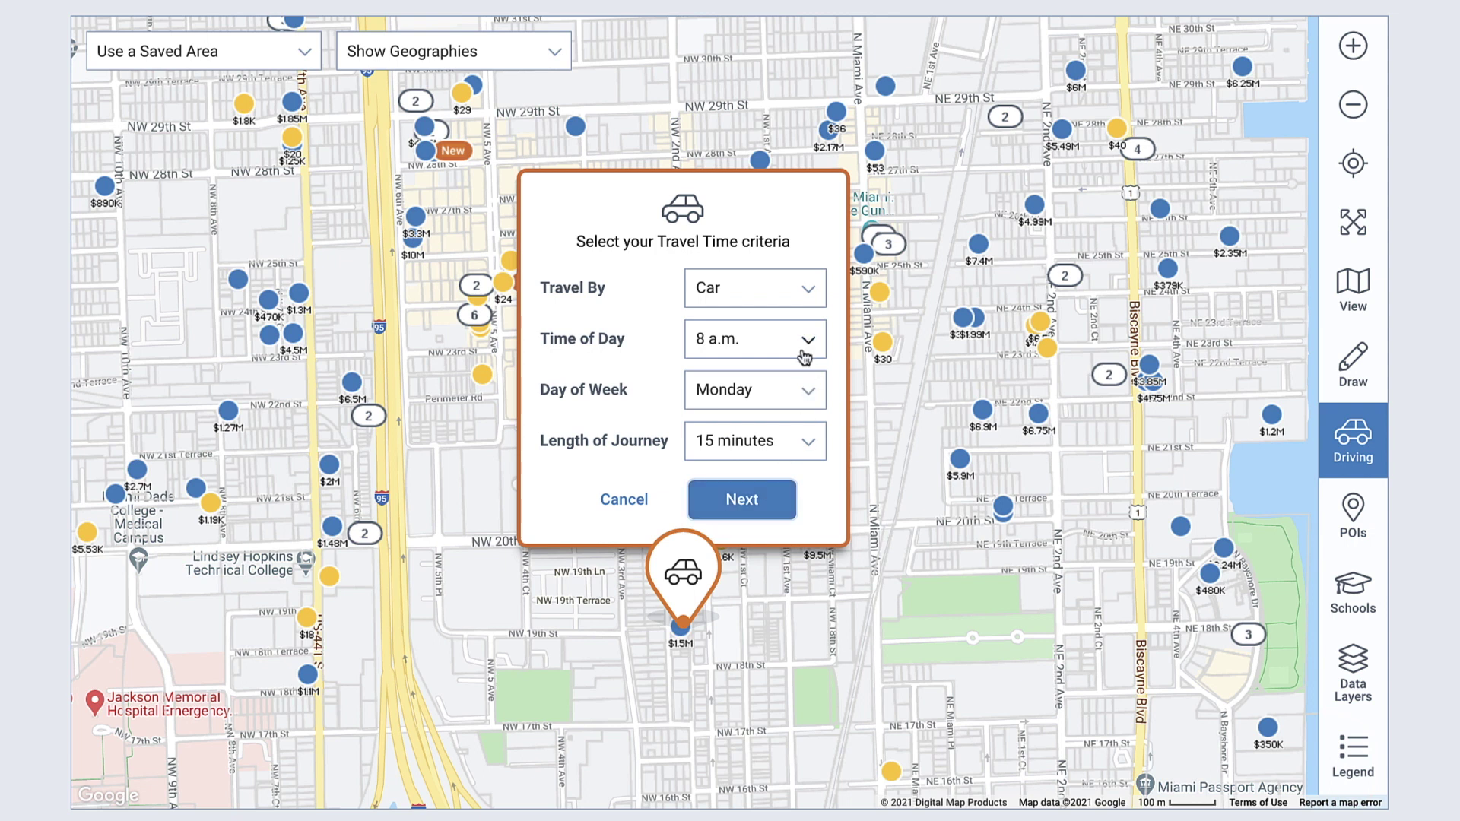
Set Car, 9 a.m., Monday and 5 minutes to generate the 2,280.76-acre drive-time area
click(818, 292)
click(817, 290)
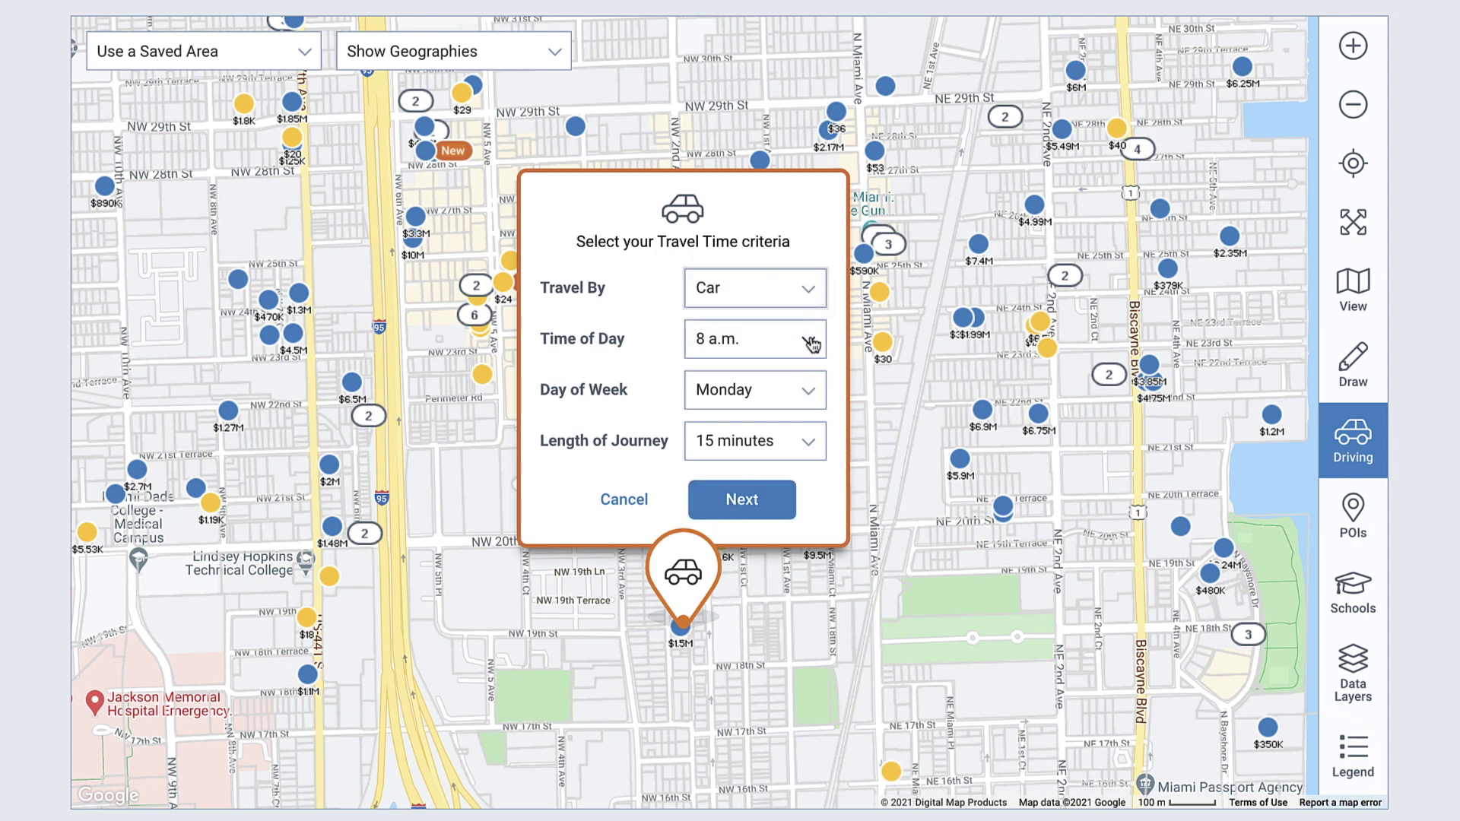
click(812, 345)
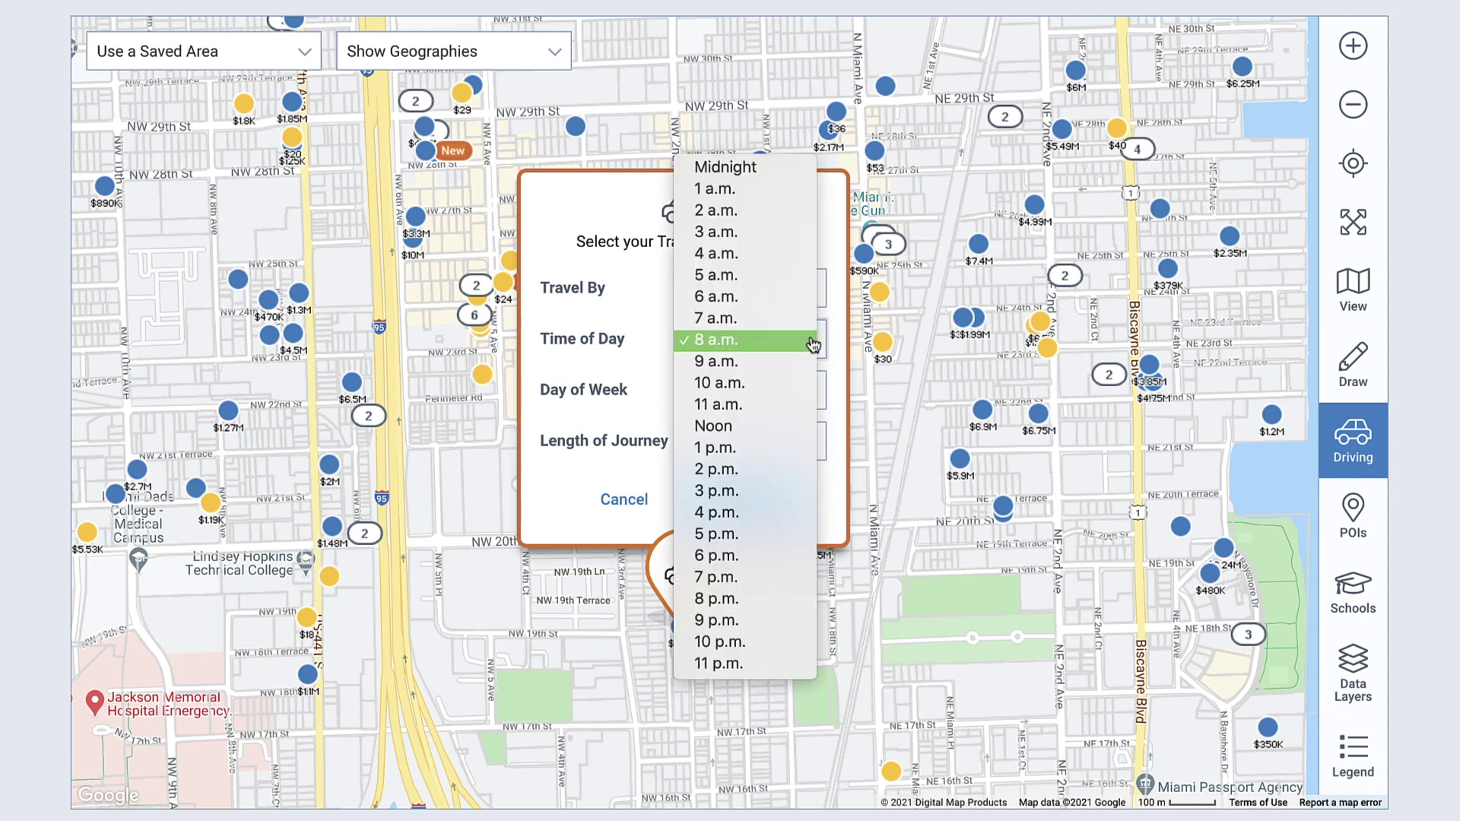
click(809, 362)
click(819, 404)
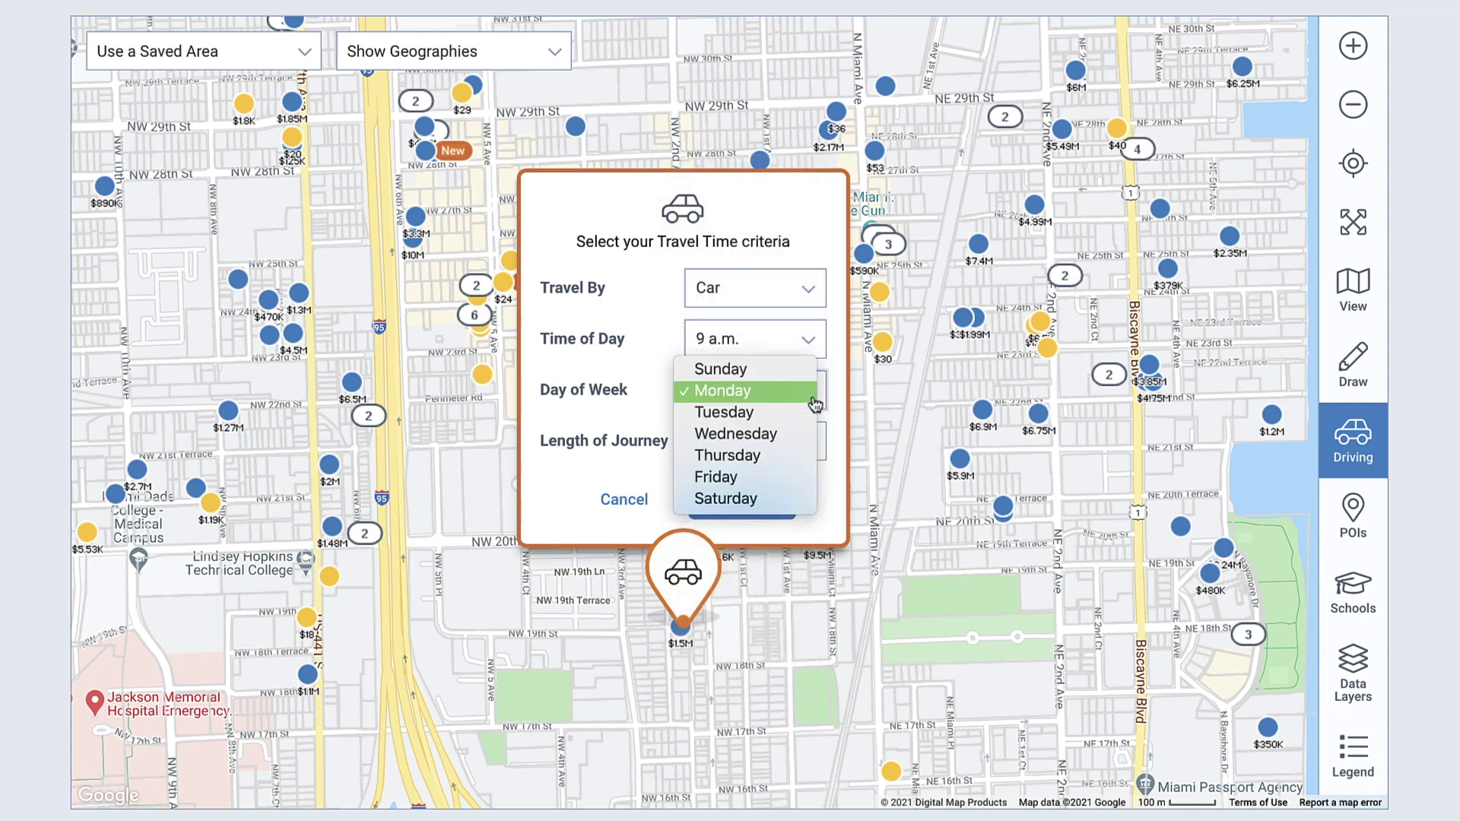
click(816, 403)
click(810, 443)
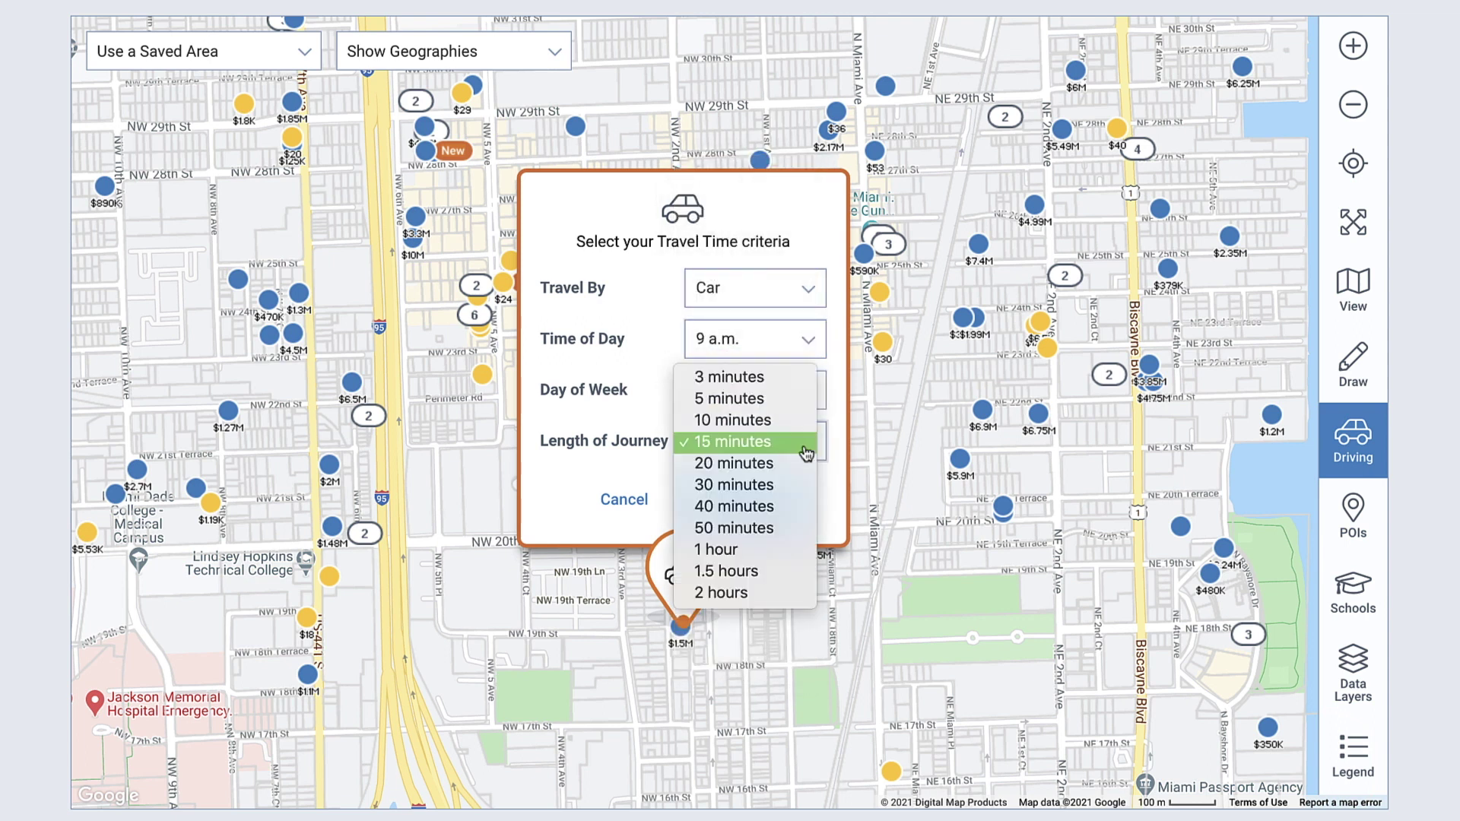
click(803, 407)
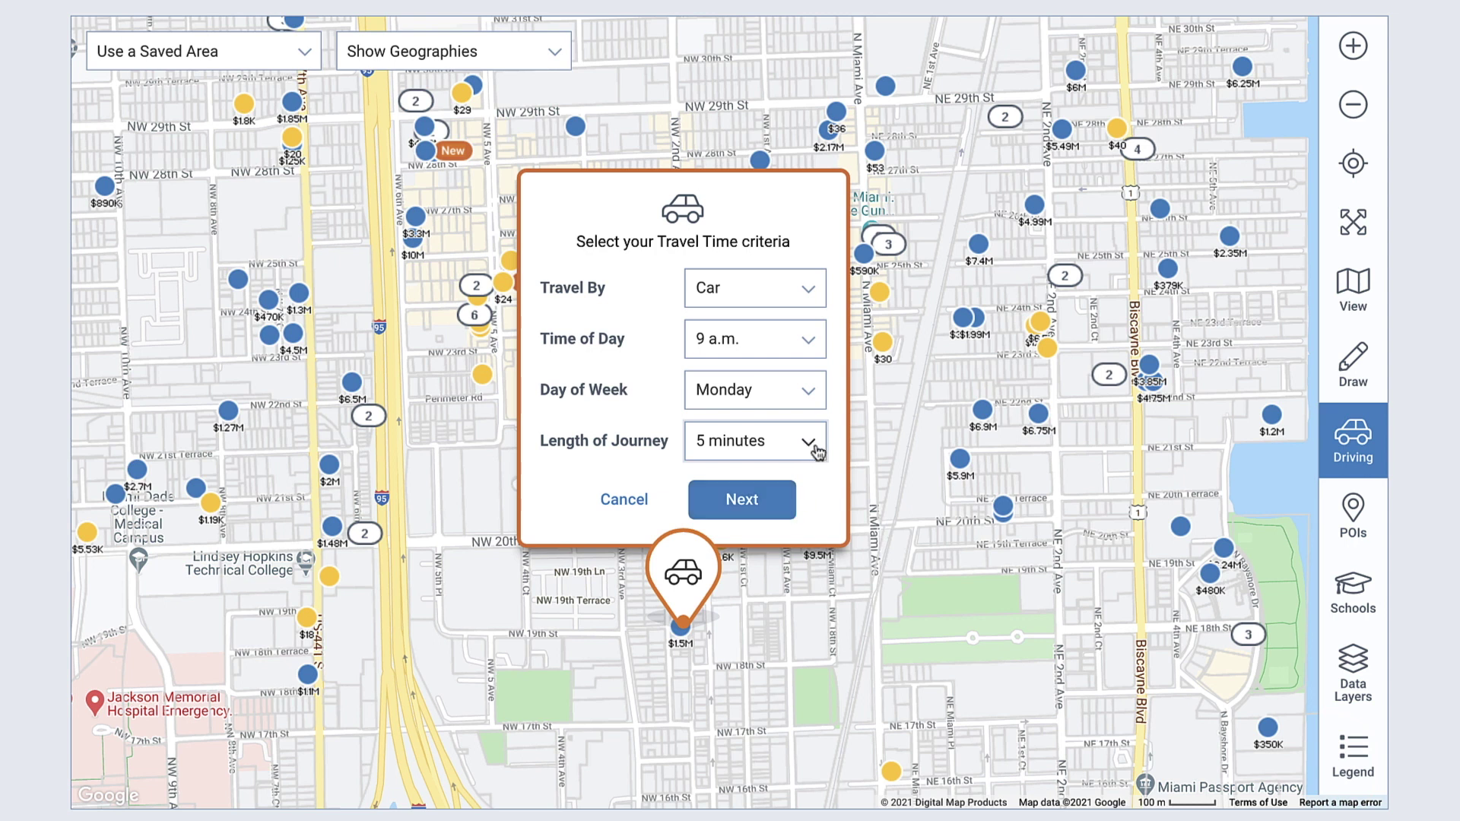
click(817, 451)
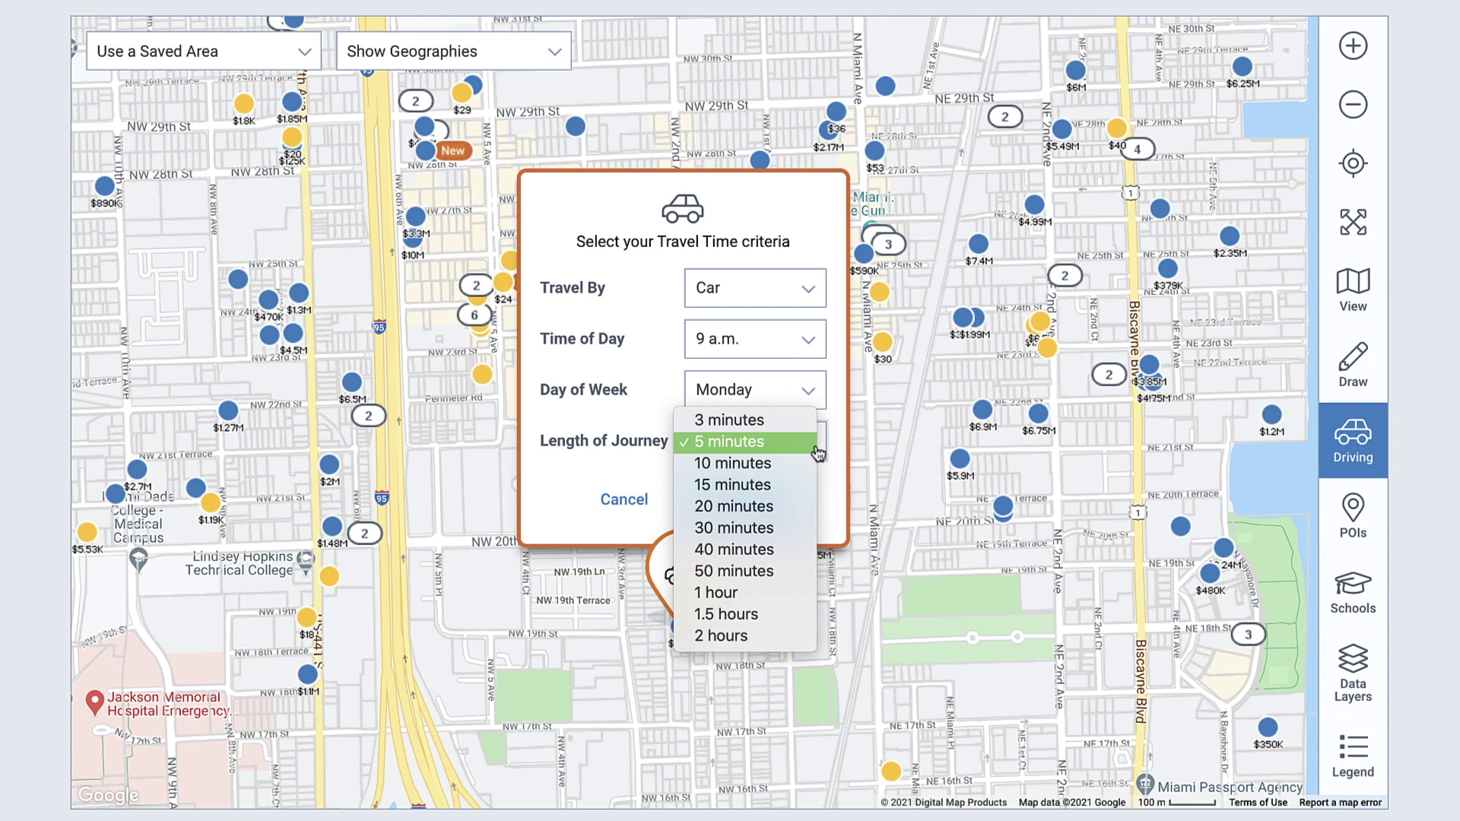
click(817, 449)
click(764, 504)
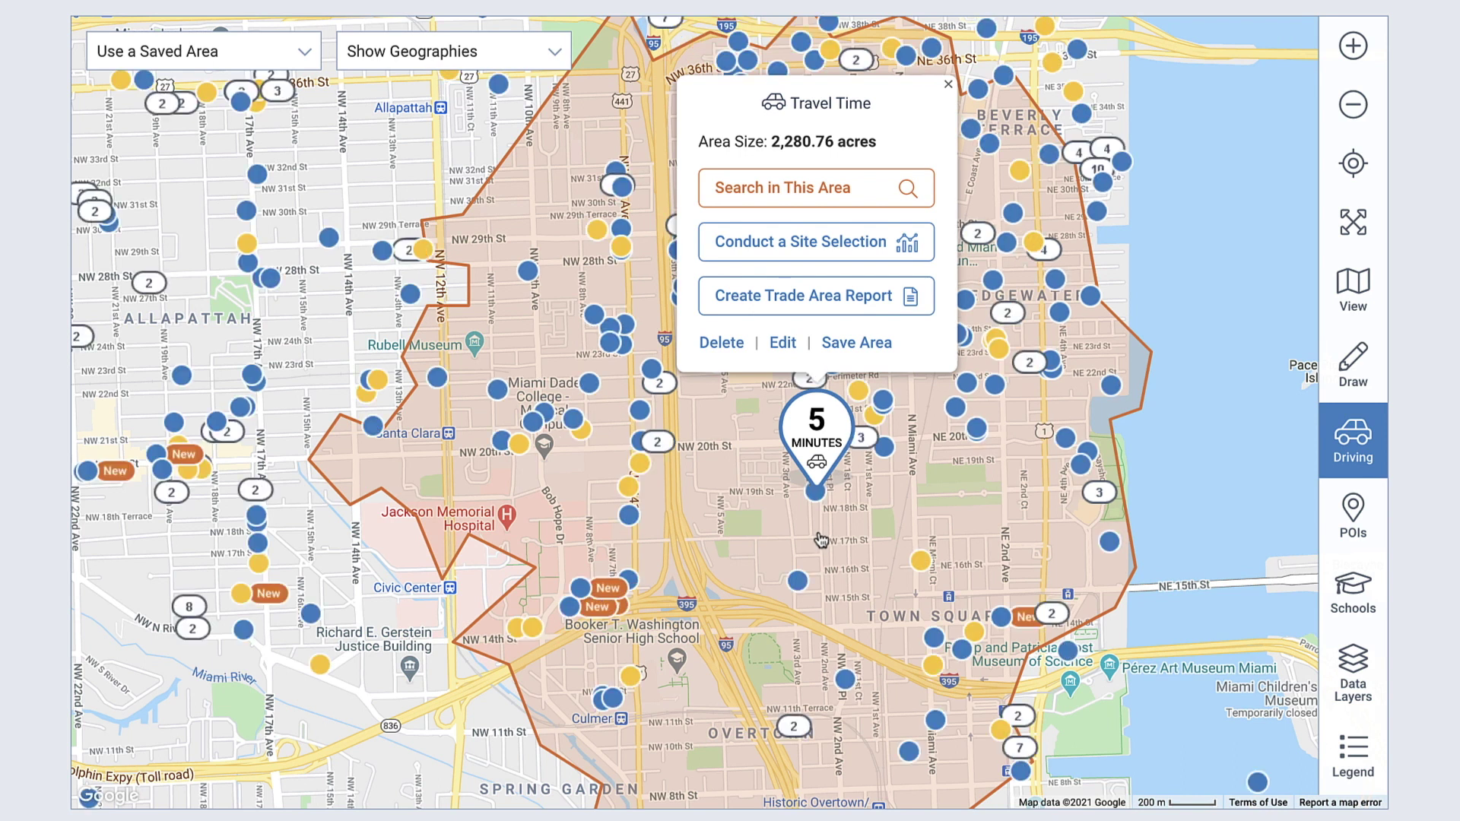
Search for properties within the 5-minute drive-time area, then bring back the driving choices
click(853, 201)
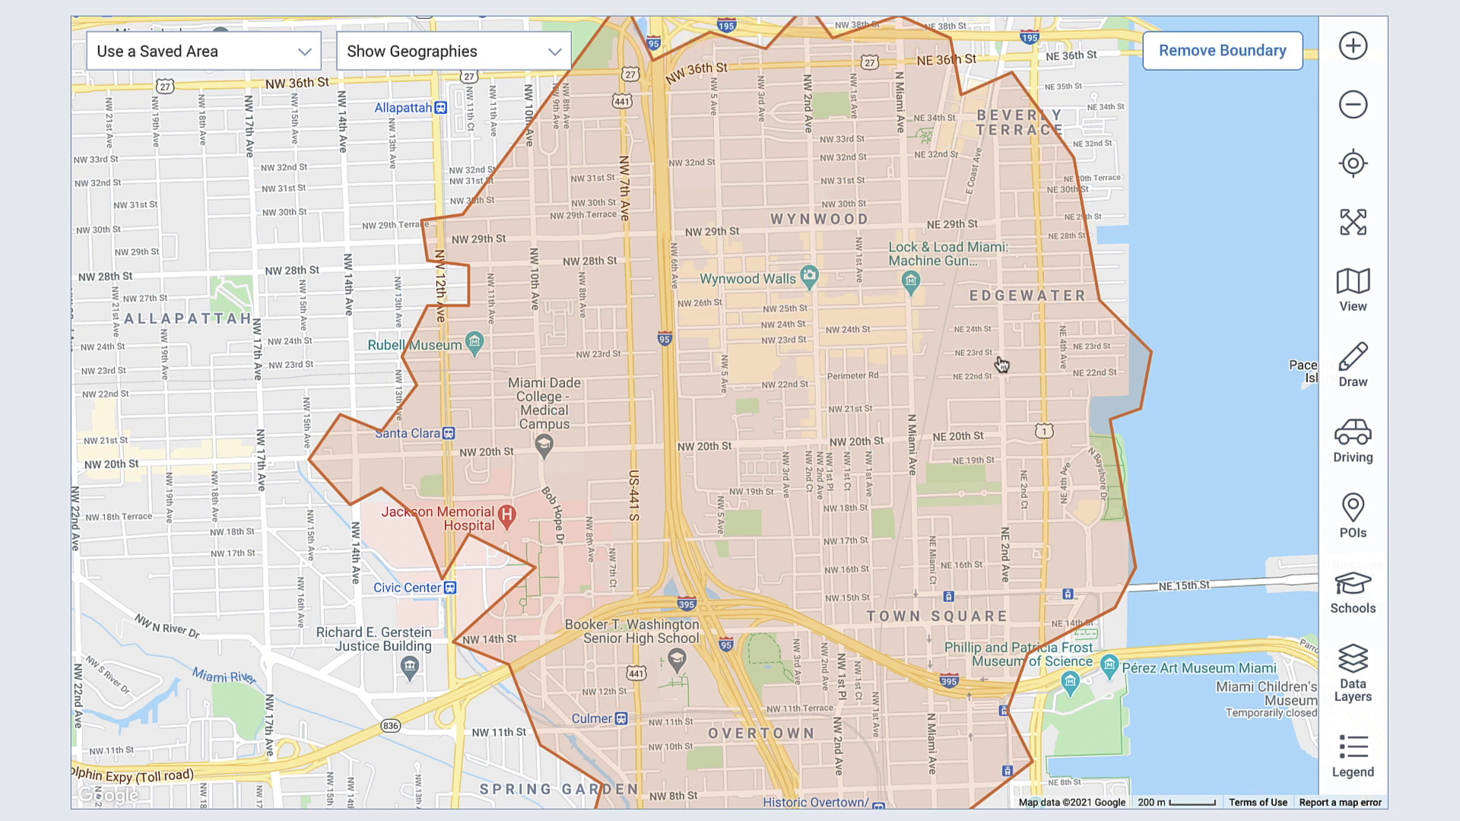
click(775, 423)
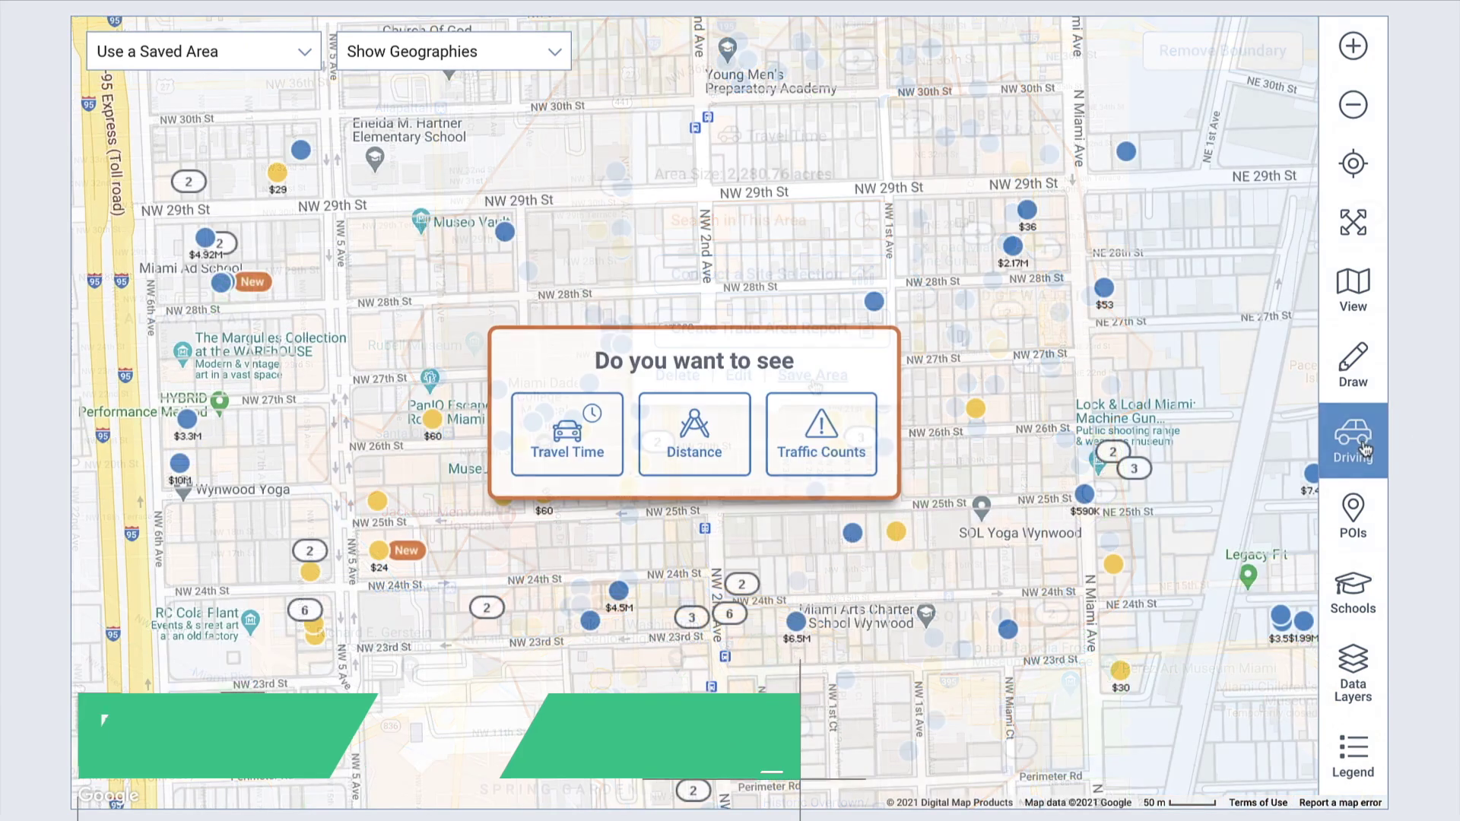
Create a 1-mile (2,010.62-acre) radius around a pin near NW 24th St and search it
click(697, 469)
mouse_move(696, 456)
mouse_down()
mouse_move(597, 456)
mouse_move(589, 525)
mouse_move(628, 557)
mouse_up()
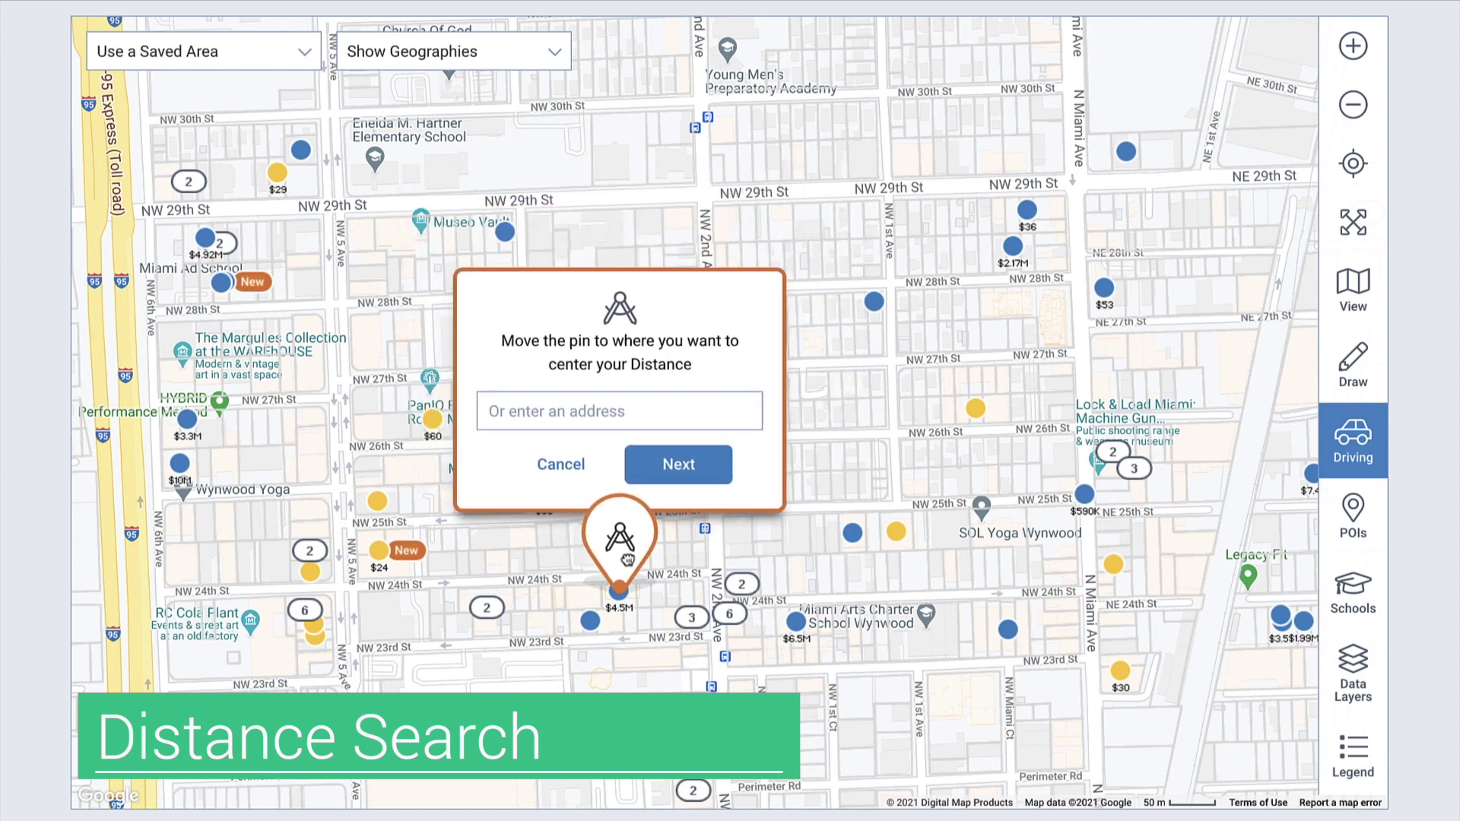
click(680, 464)
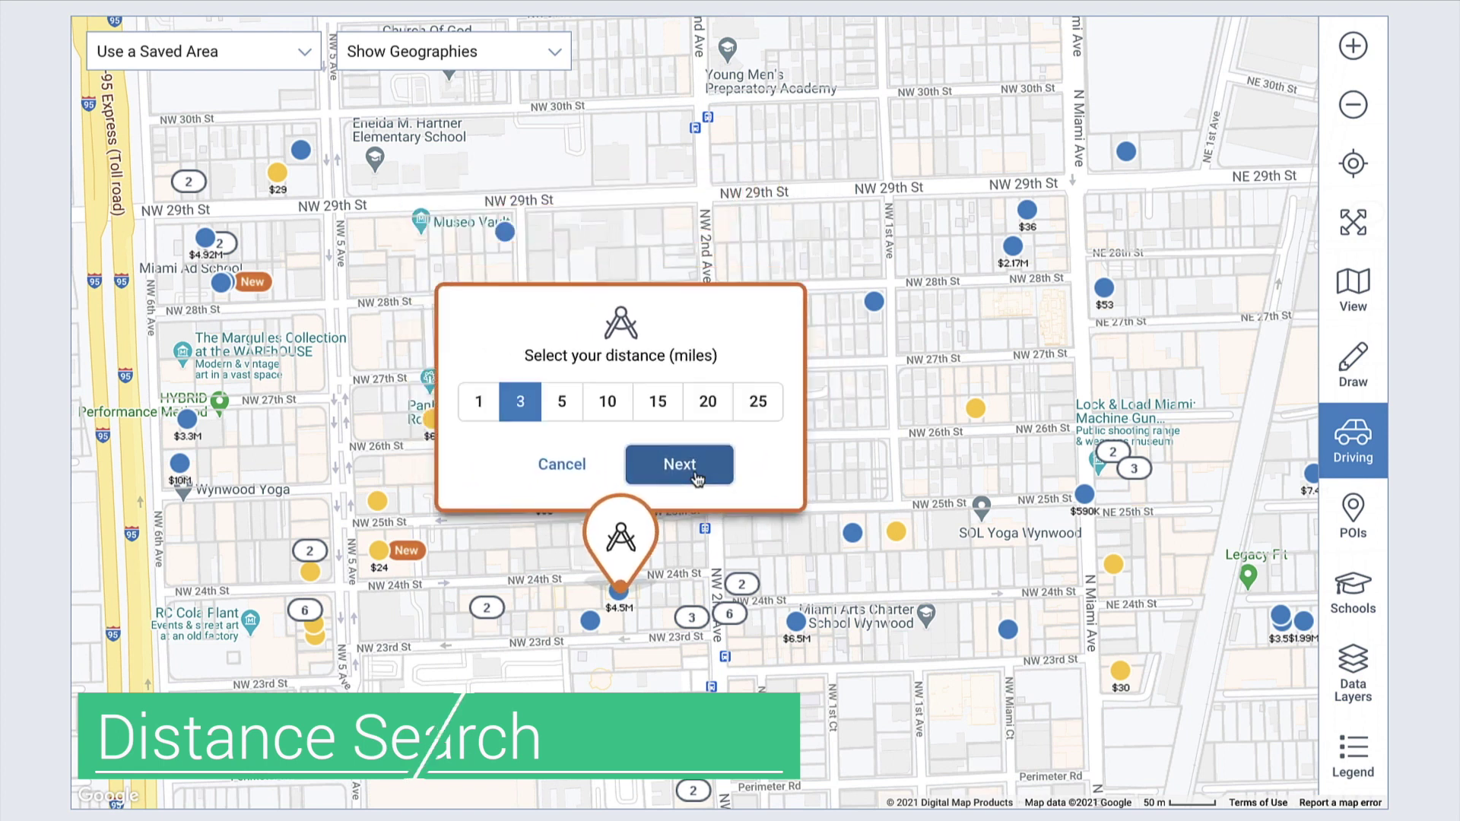
click(482, 410)
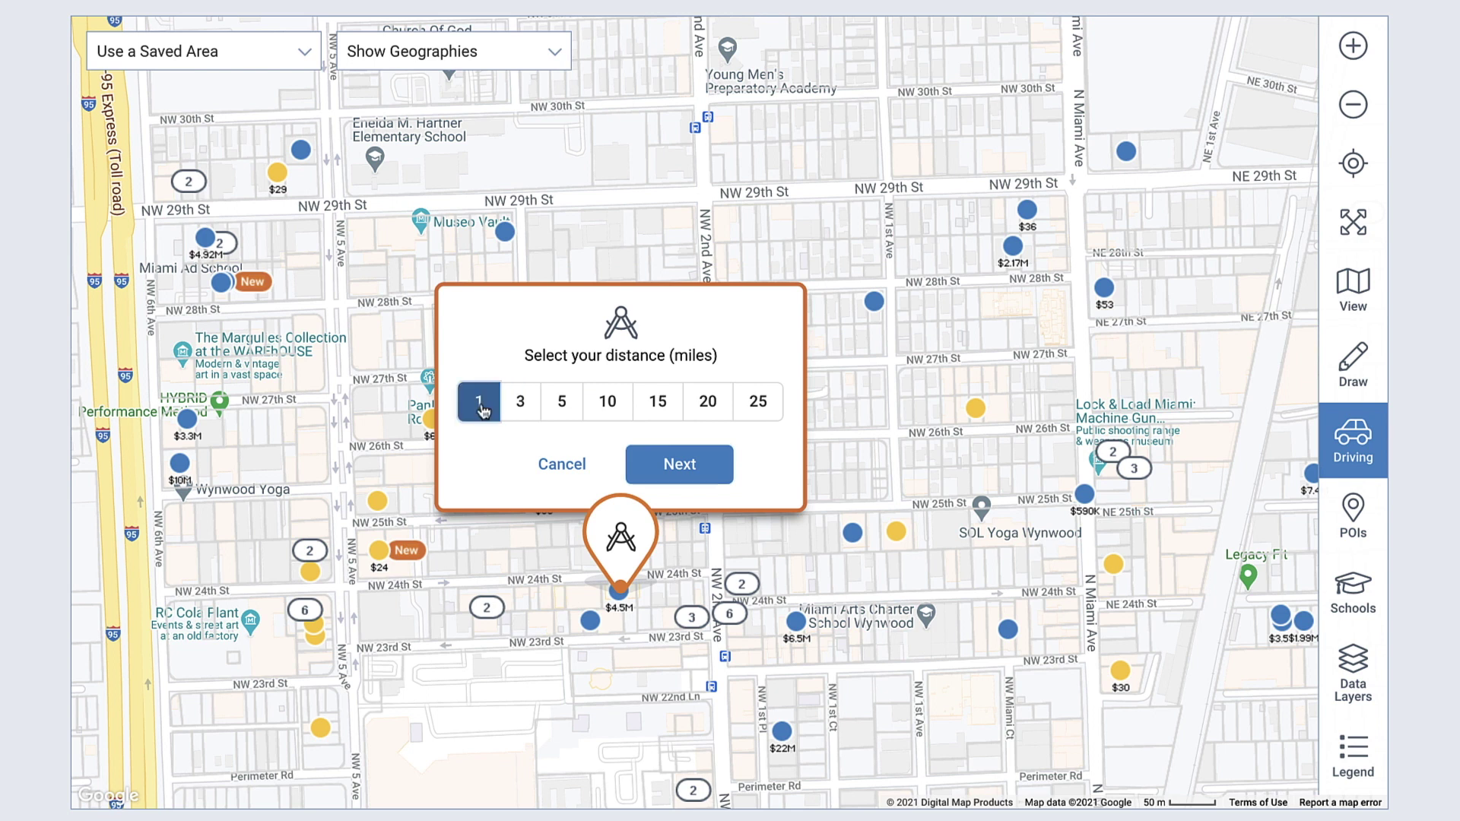
click(700, 475)
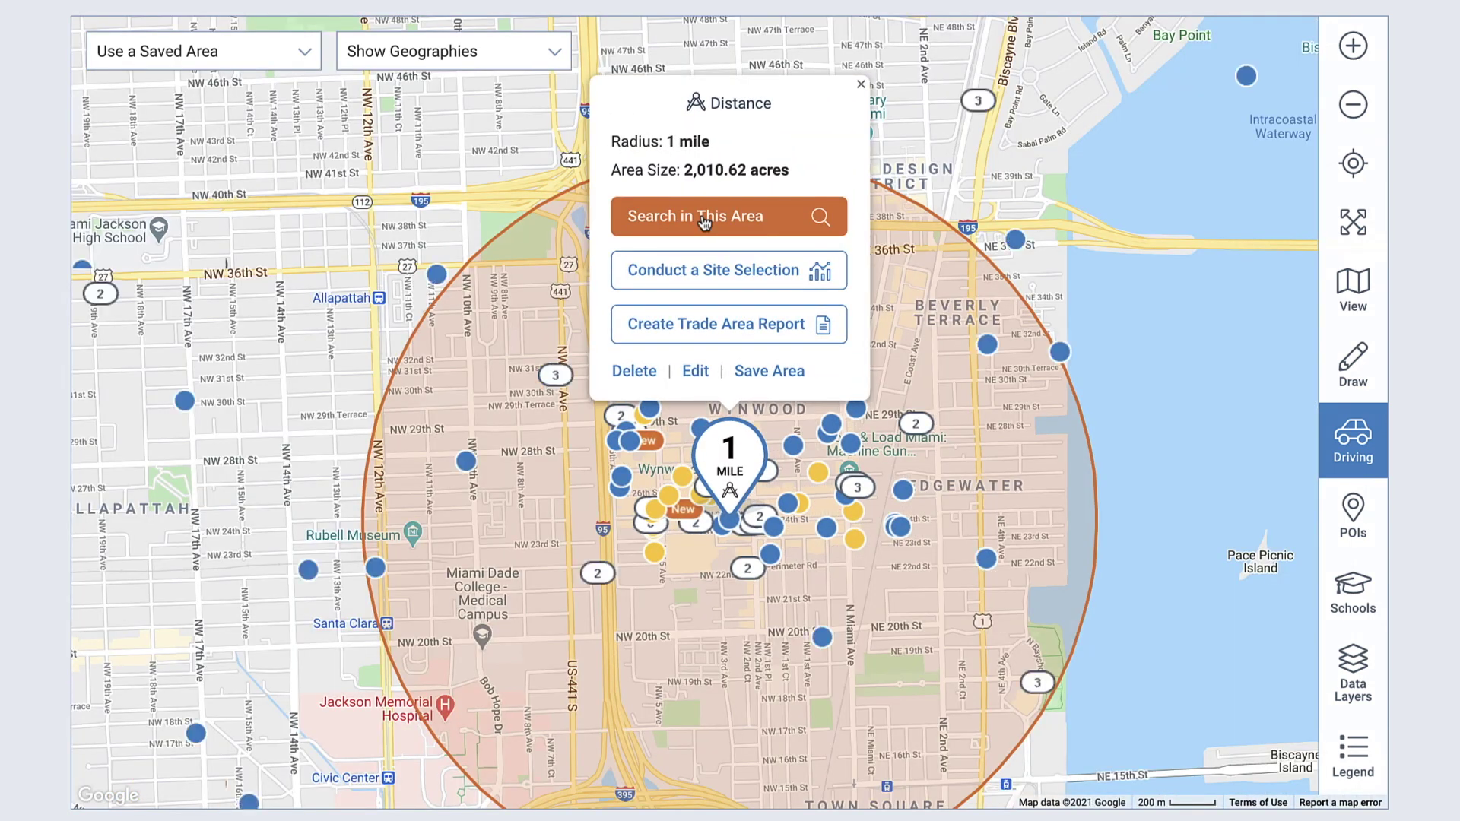
click(703, 219)
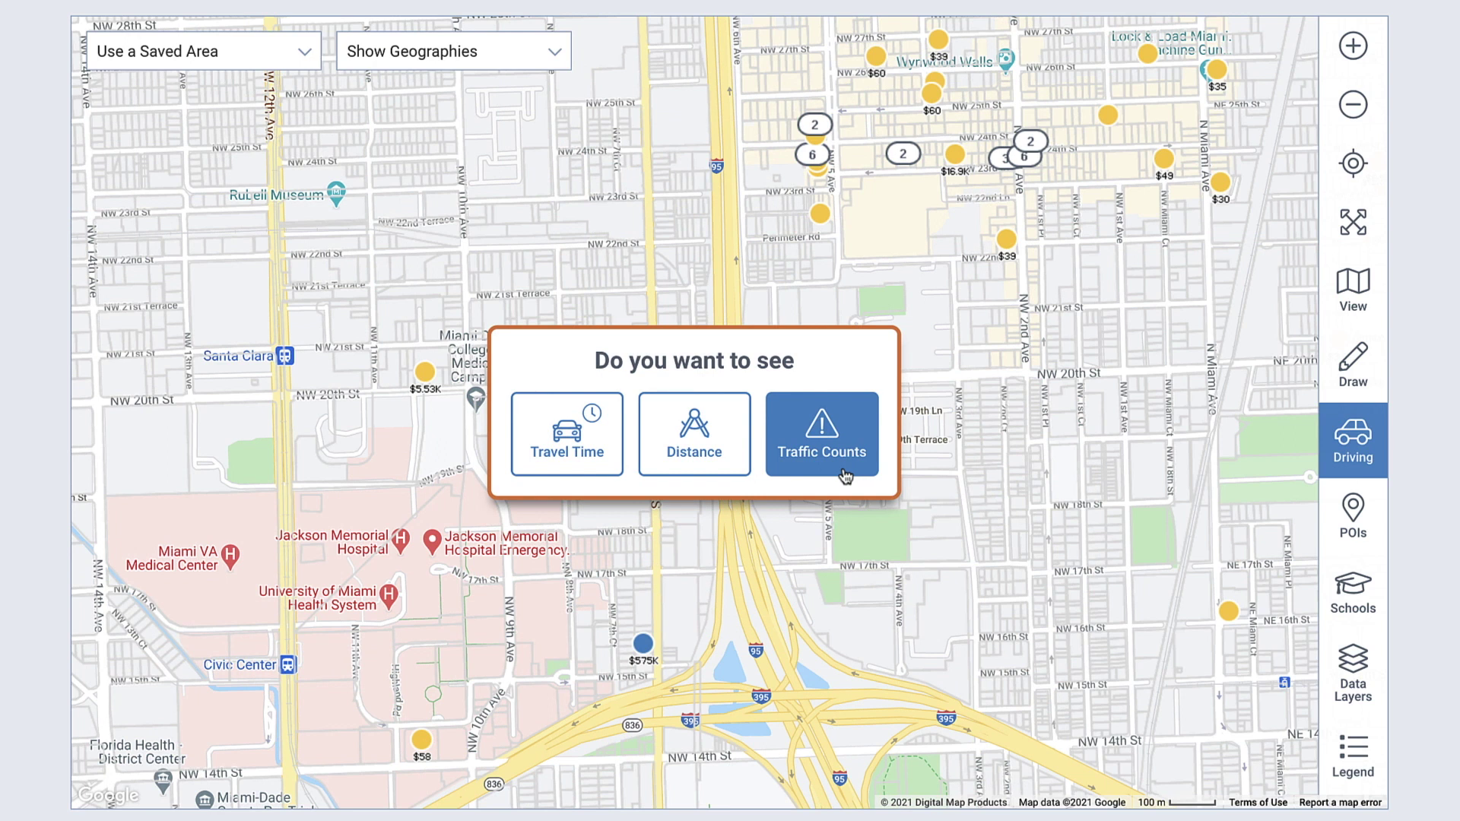
Show traffic counts in the 6,001–15,000 and 15,001–30,000 ranges, then view the NW 7th Ave count's history
click(844, 475)
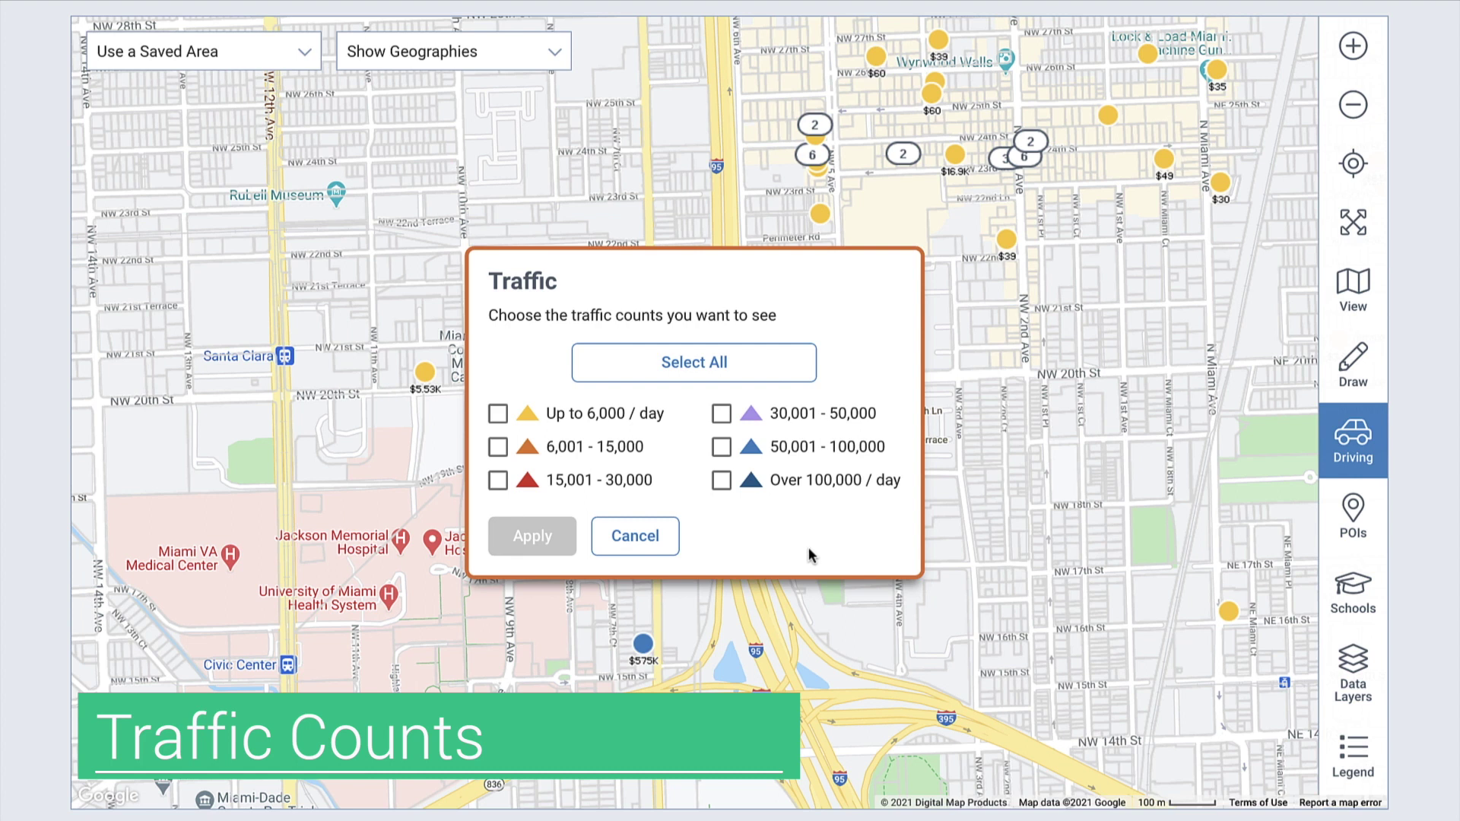
click(498, 449)
click(498, 480)
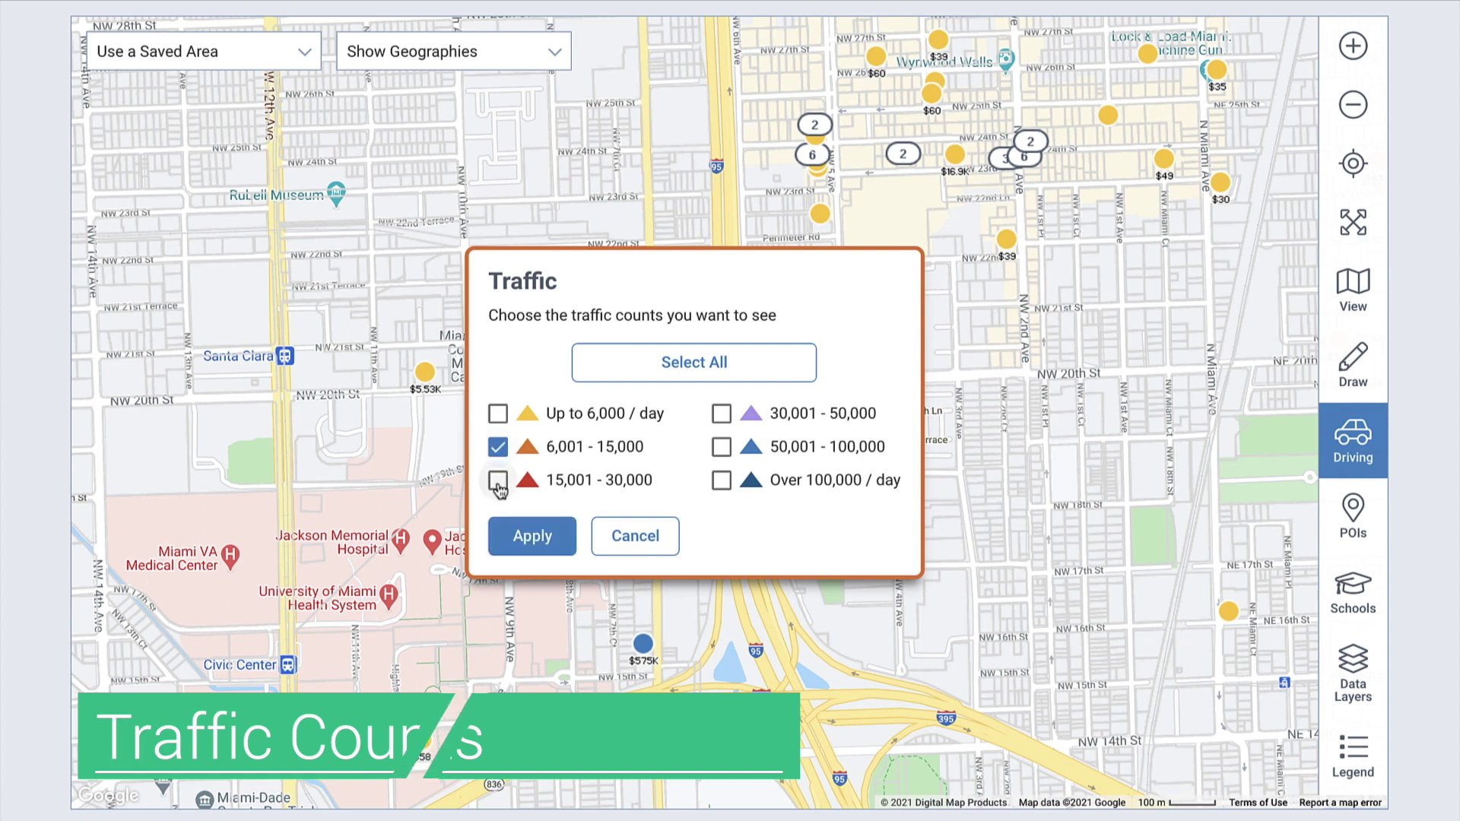
click(536, 537)
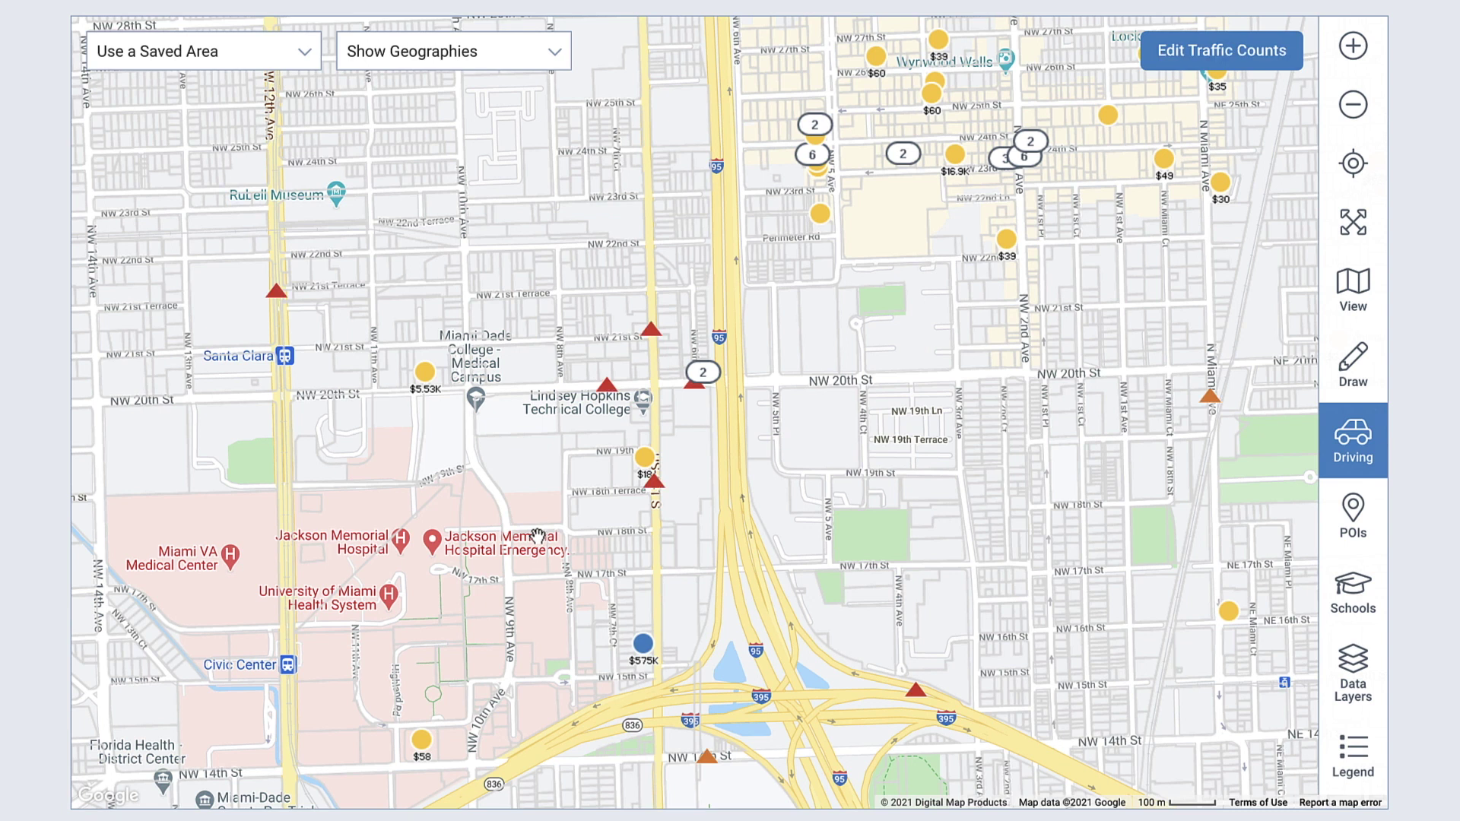
click(654, 507)
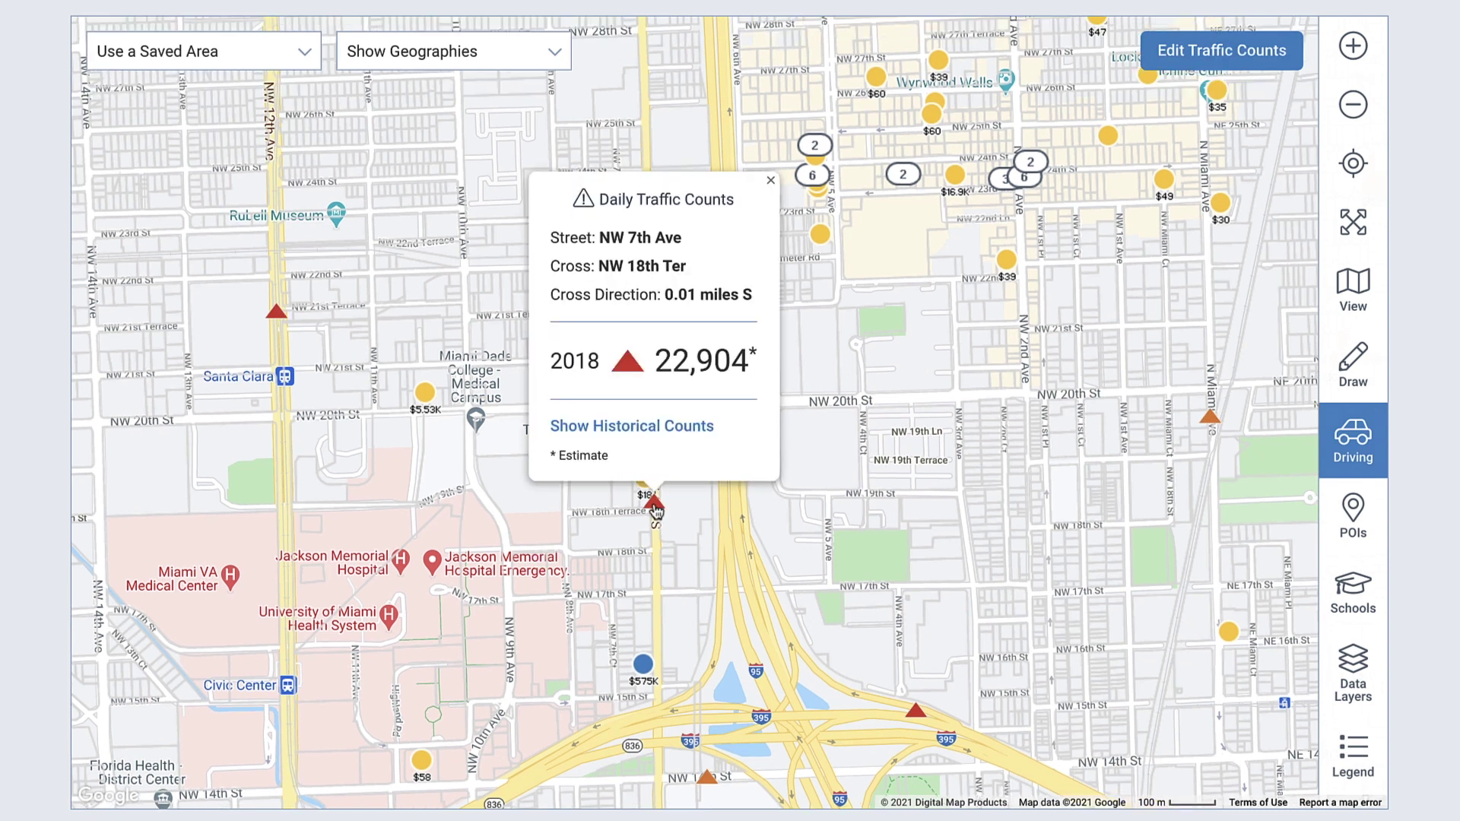
click(644, 427)
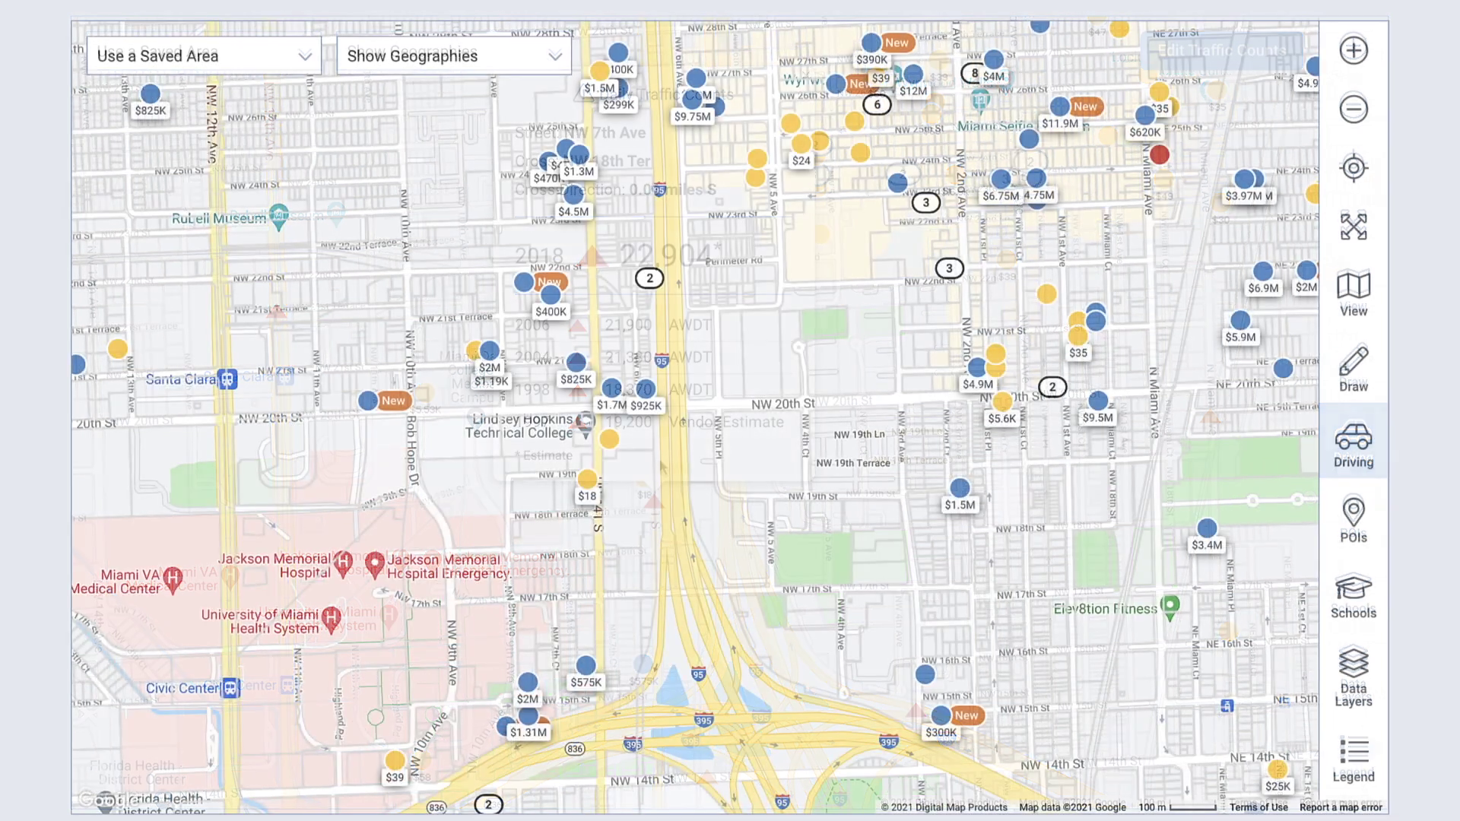
Add the Entertainment grouping of points of interest to the Wynwood map
click(1361, 533)
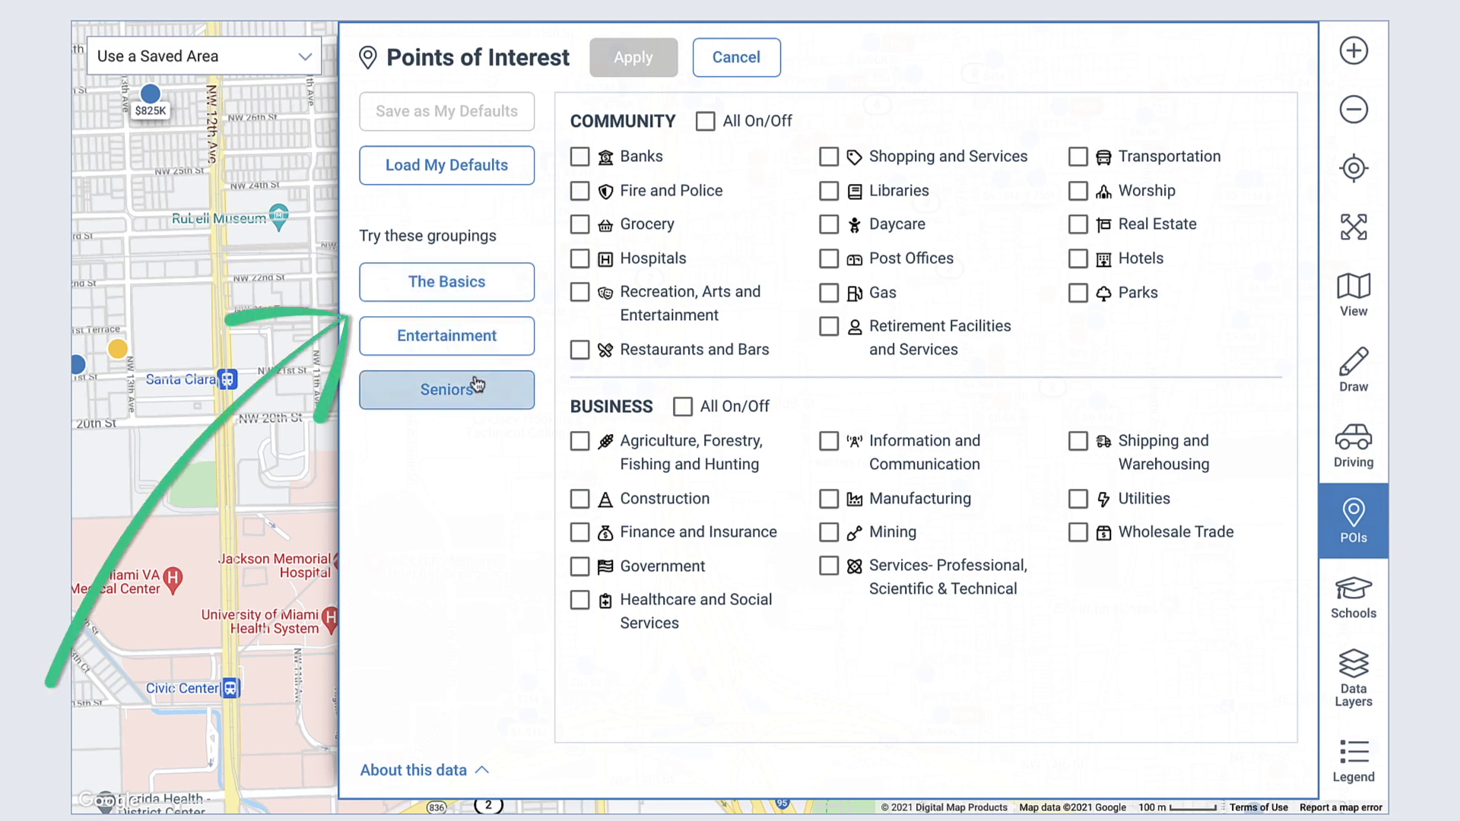
click(487, 354)
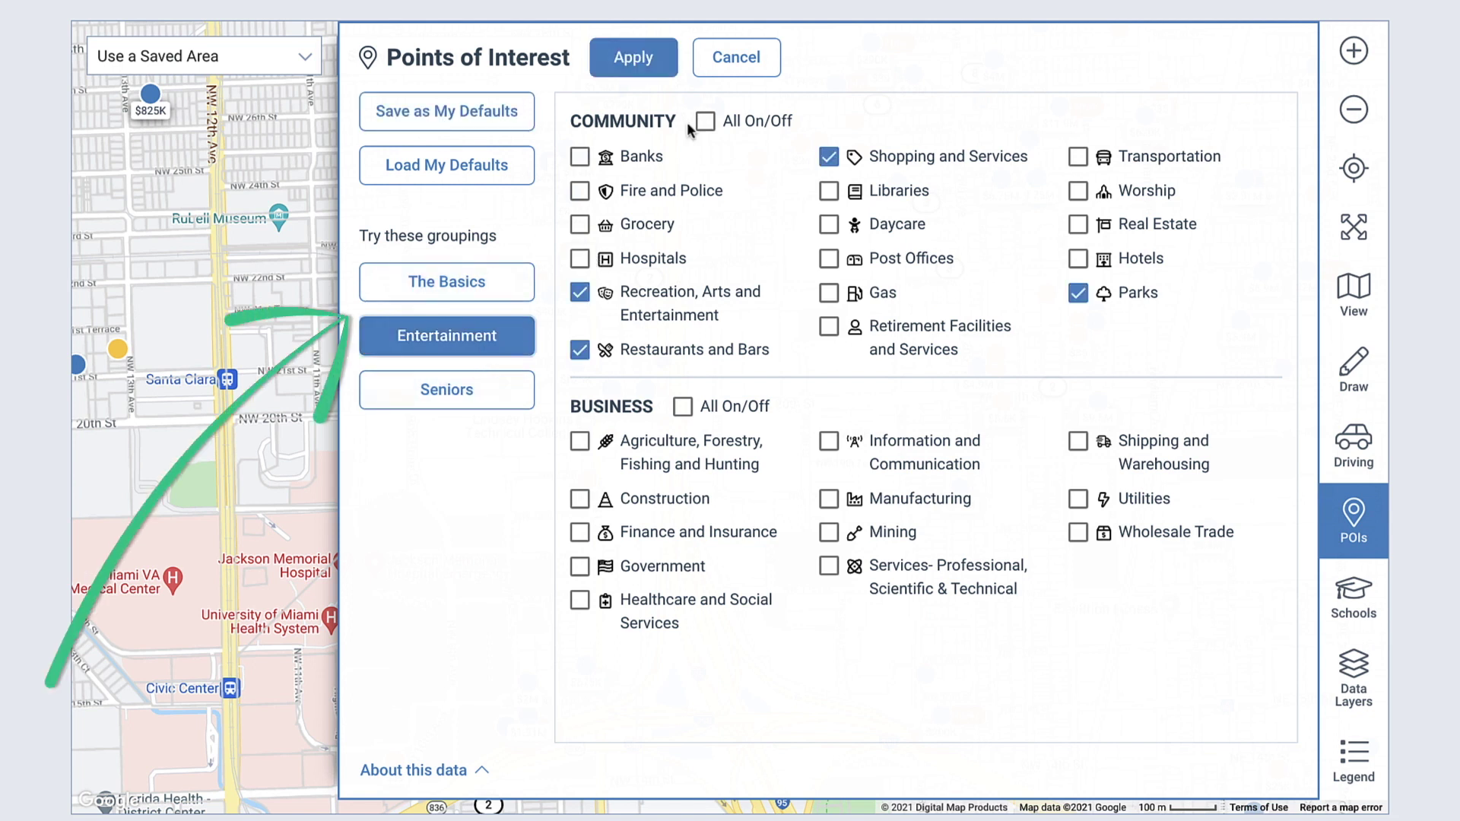
click(651, 74)
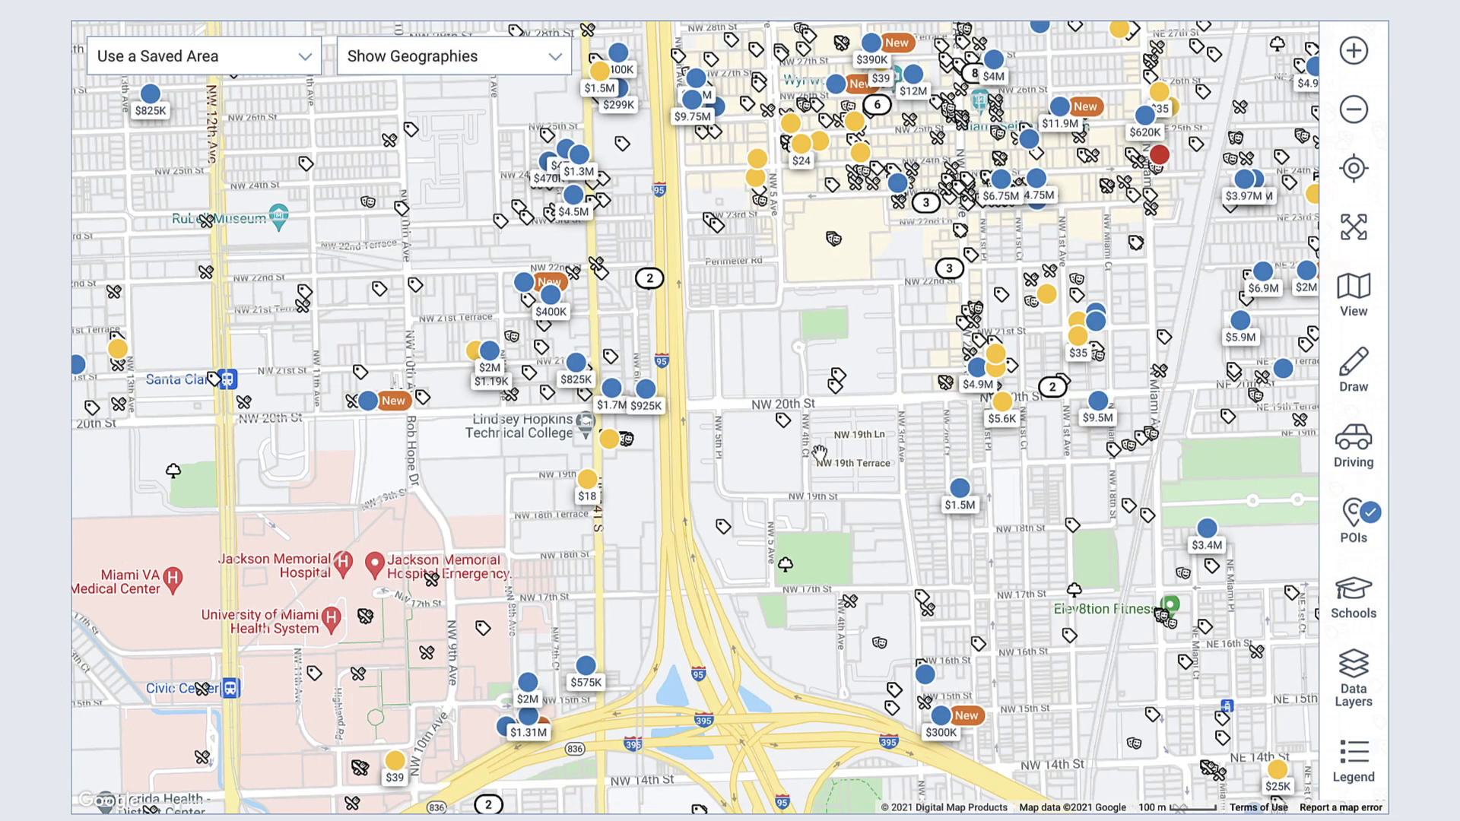
Check the details of Precious Amour Llc, Dorsey Park and Jackie House, then bring up Data Layers
click(784, 421)
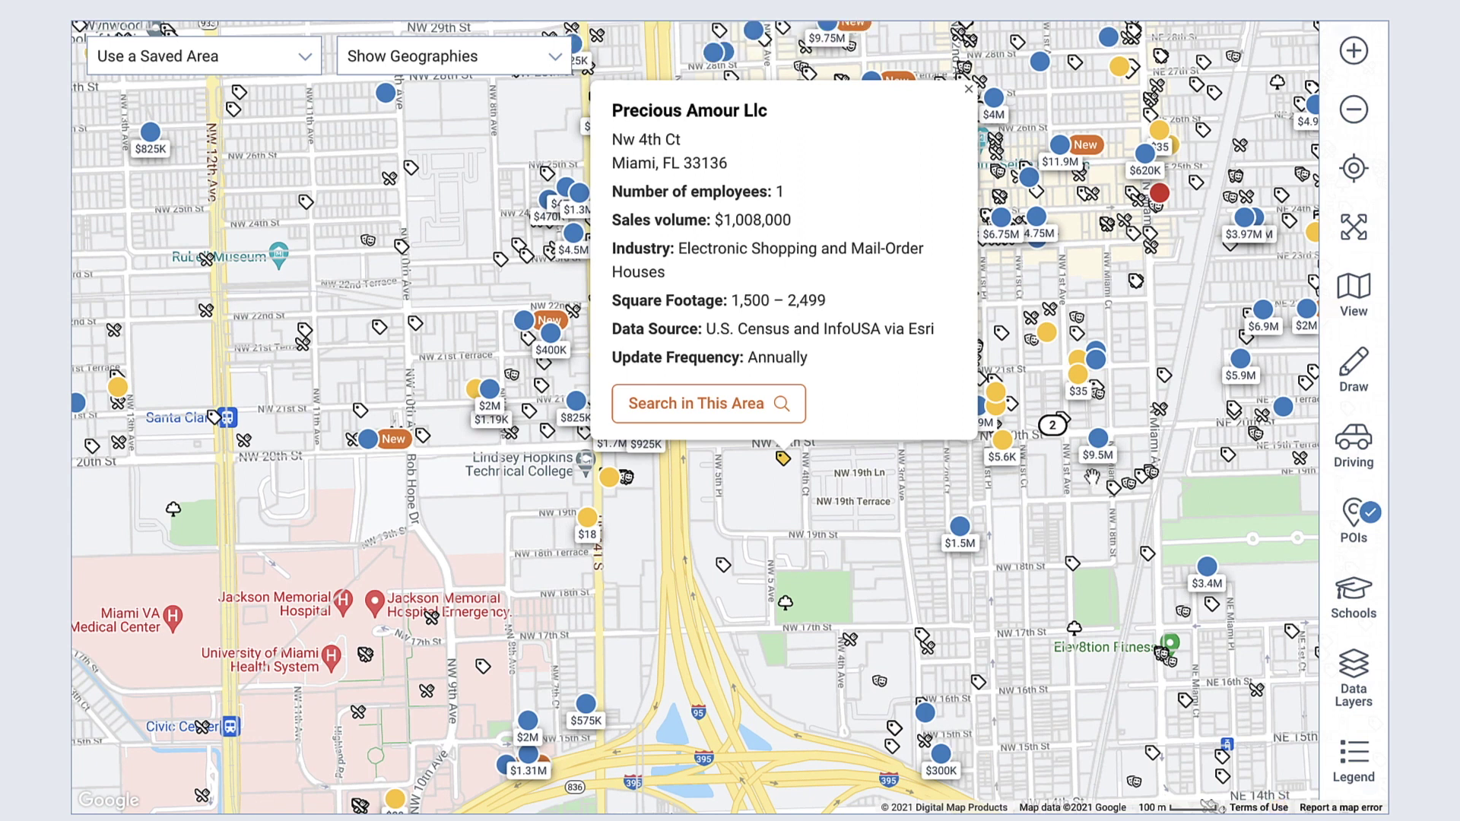
click(1074, 630)
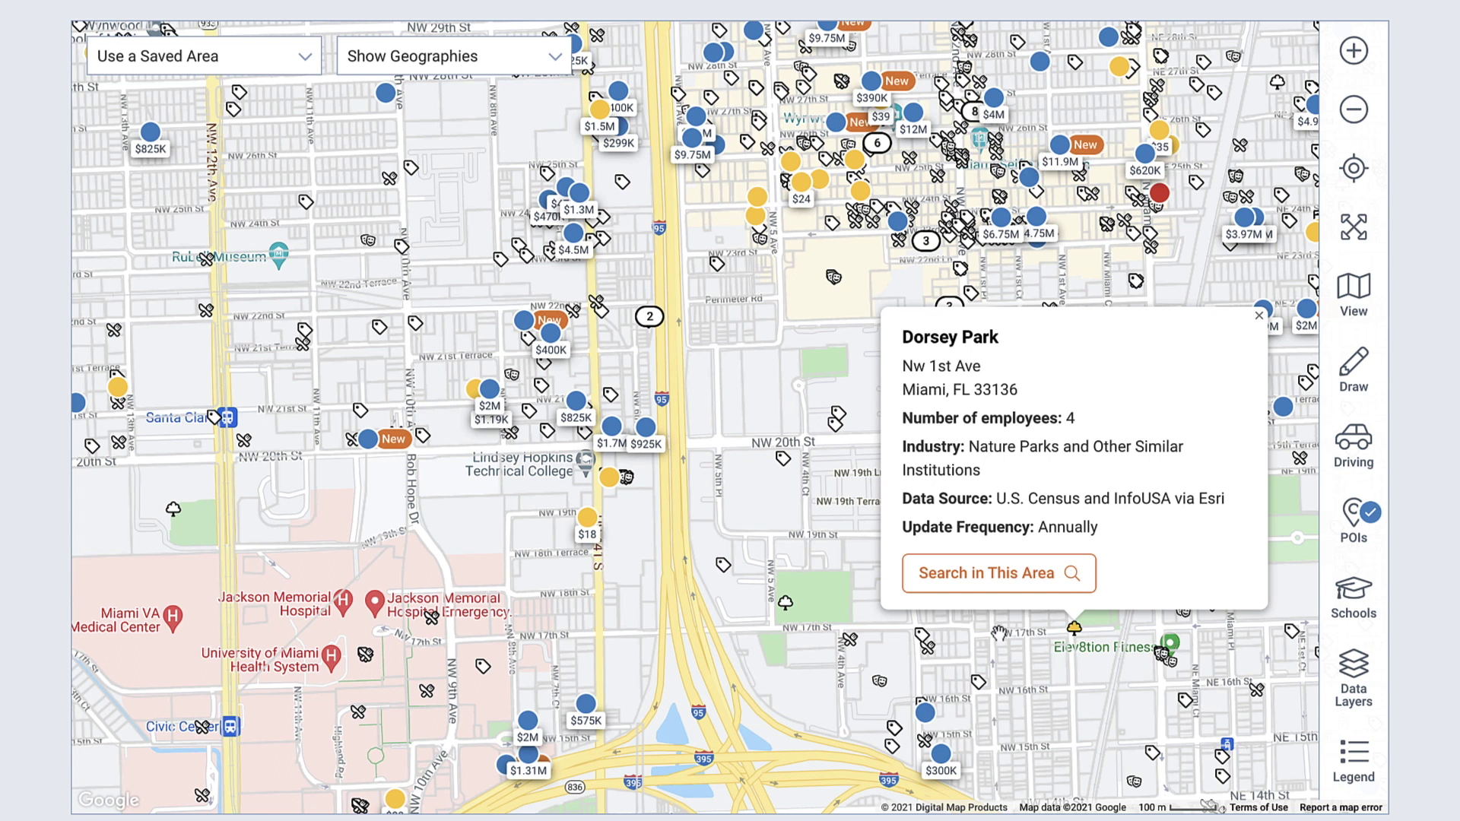
click(925, 741)
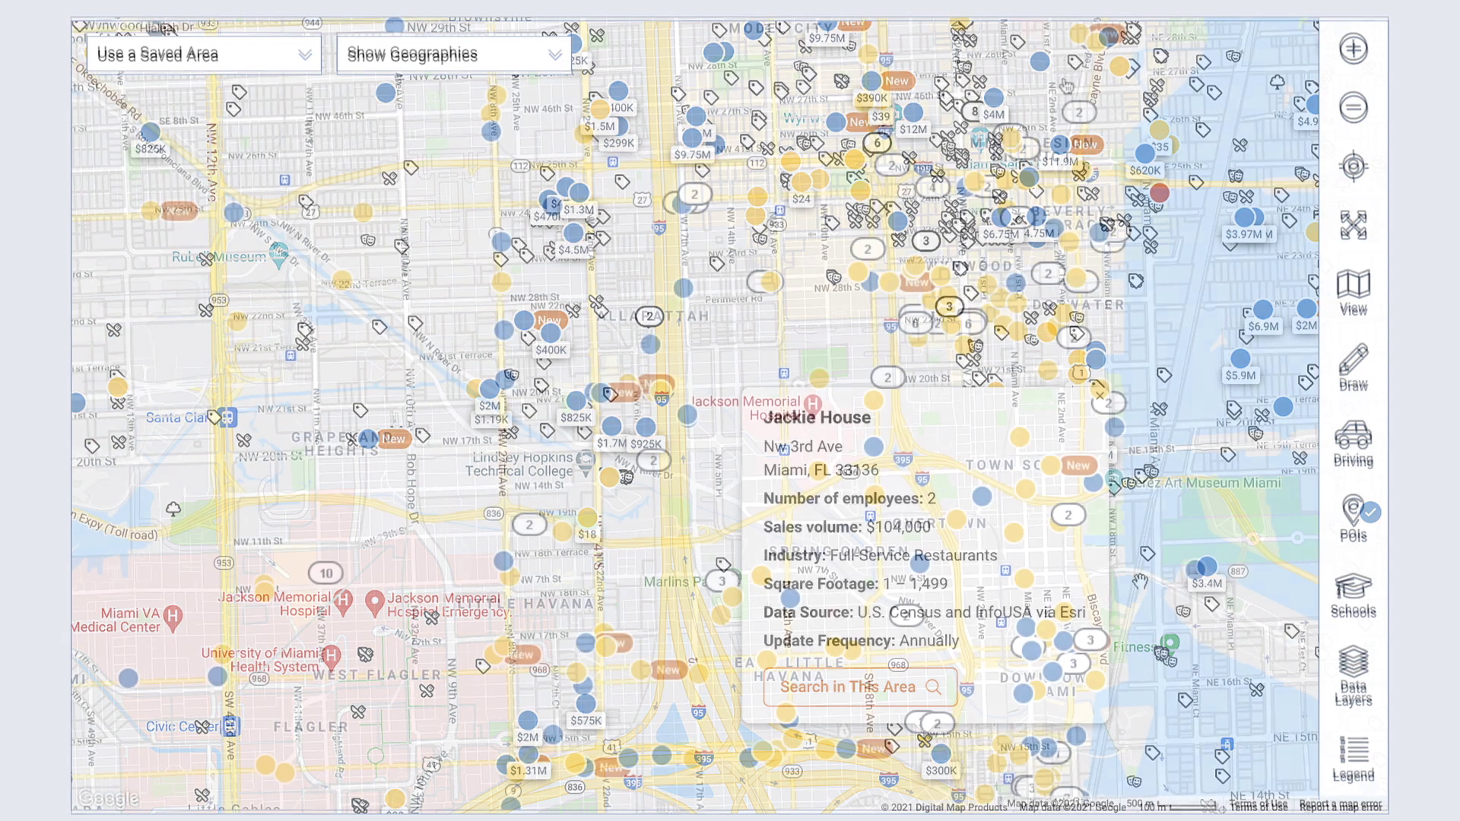
click(1354, 676)
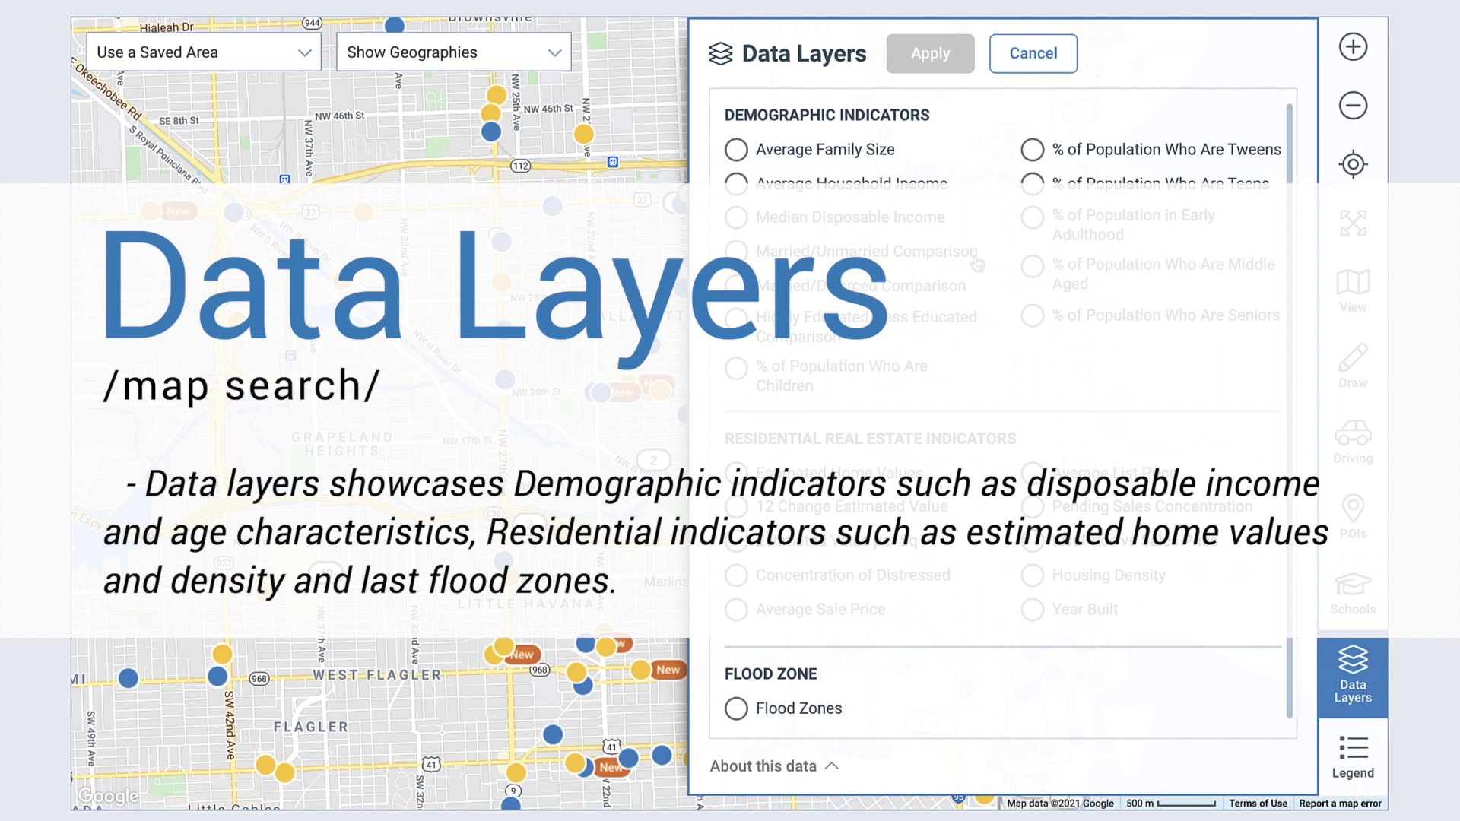
Preview the Median Disposable Income, Seniors, 12 Change Estimated Value, Housing Density and Flood Zones layers
click(747, 222)
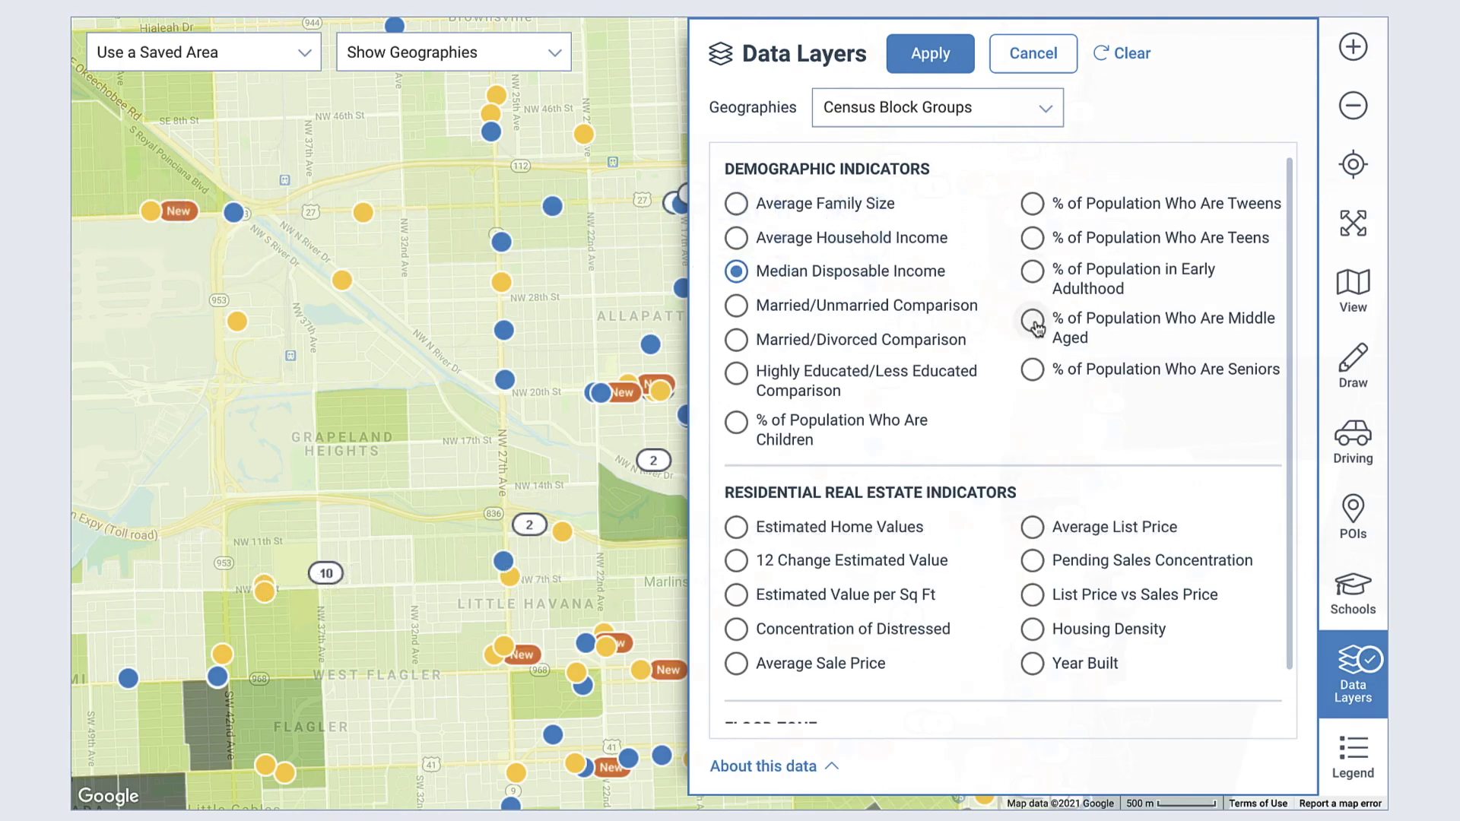
click(1032, 371)
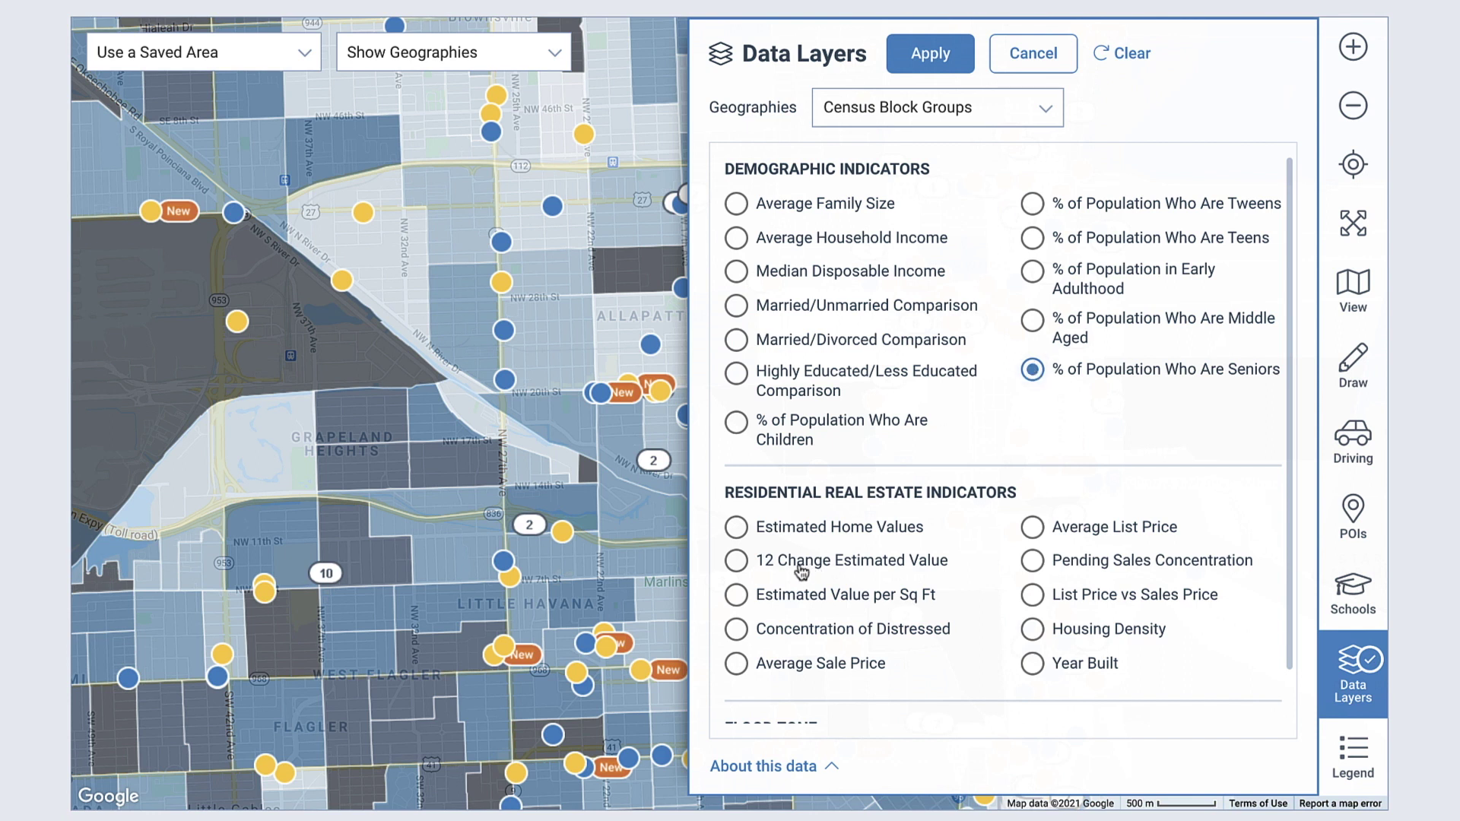
click(736, 561)
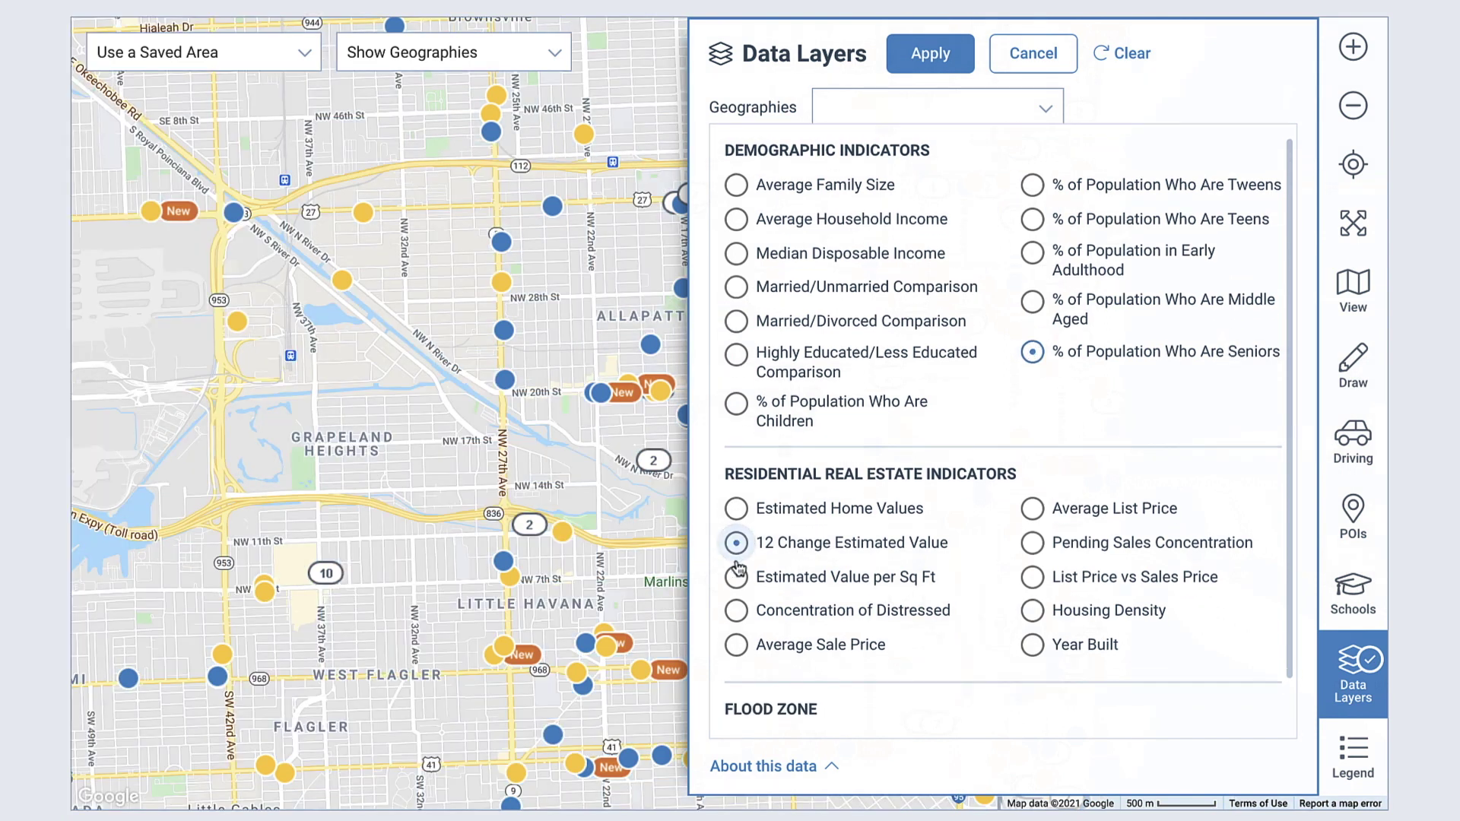
click(1032, 575)
click(745, 708)
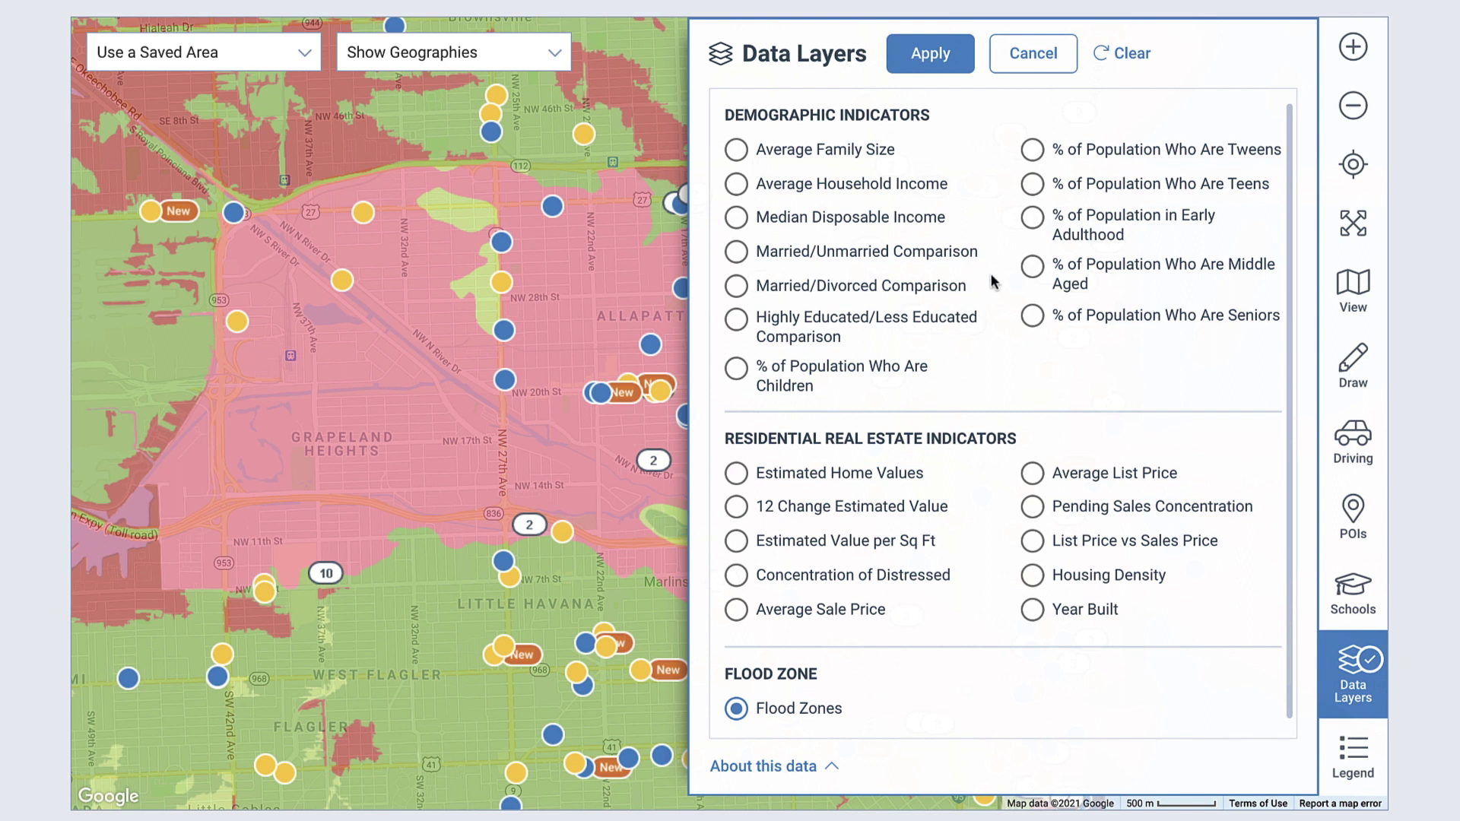
Apply % of Population Who Are Seniors by Census Block Groups and expand its description
click(1032, 315)
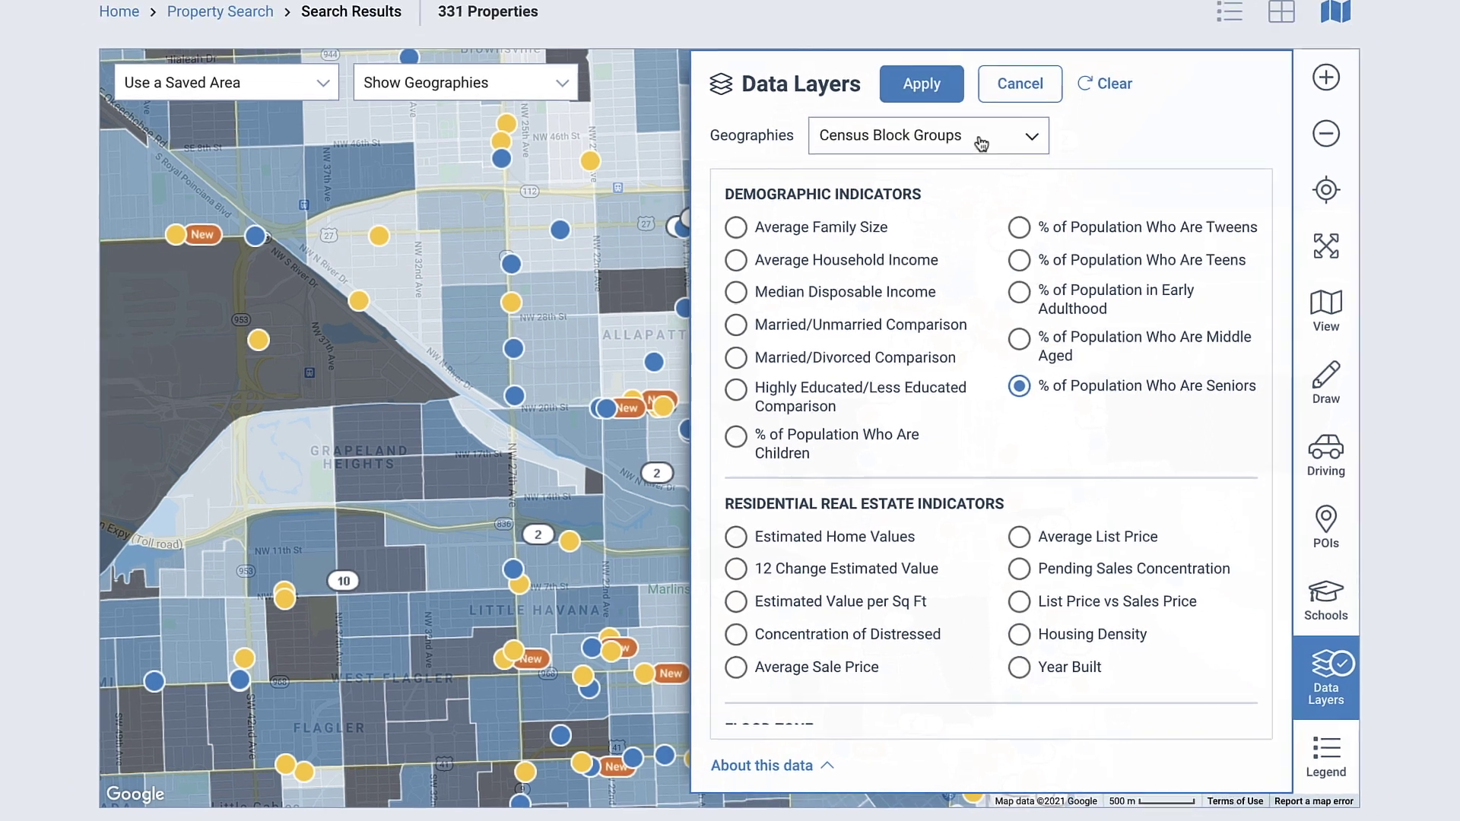
click(1002, 119)
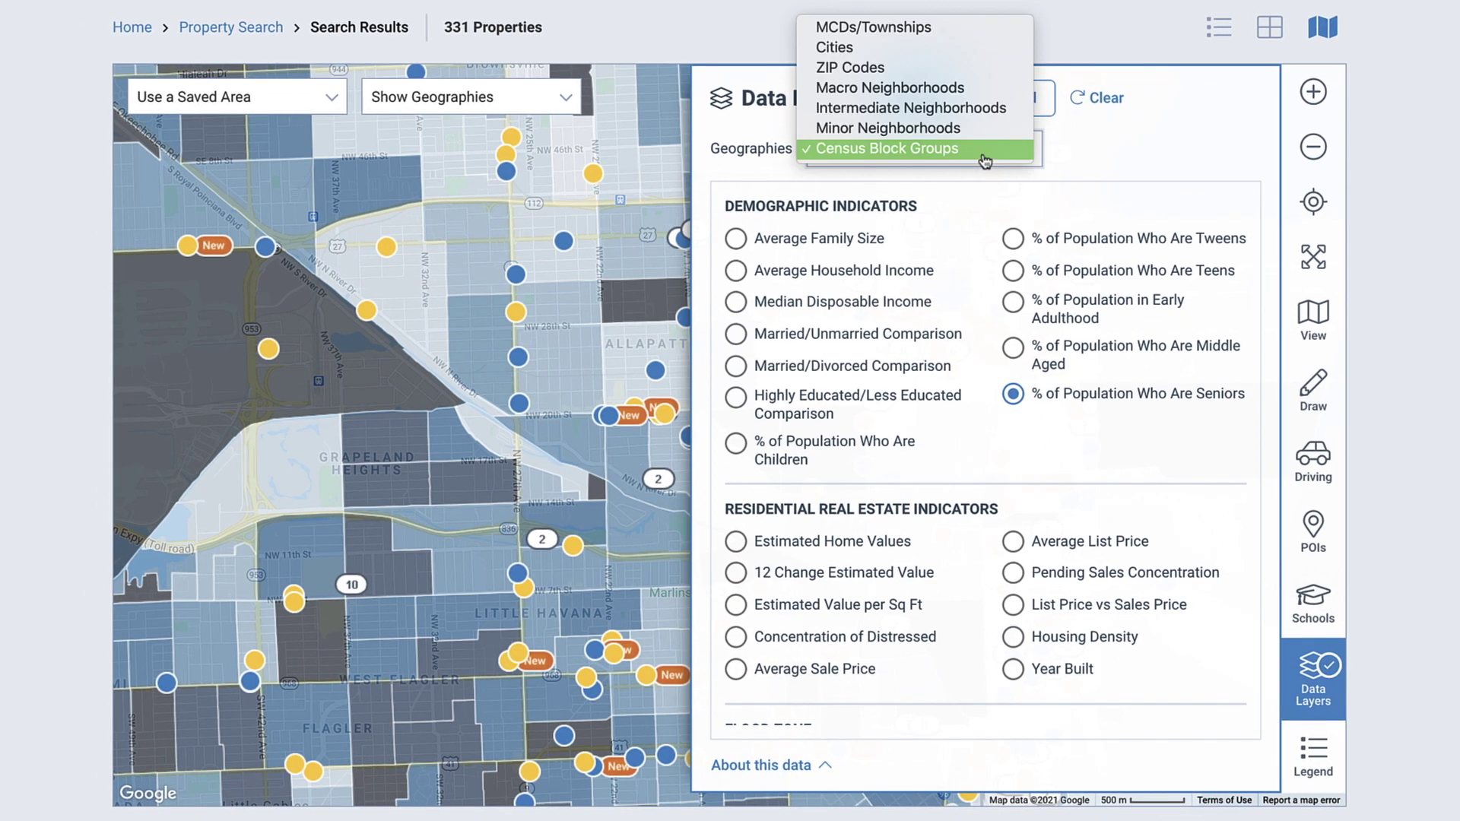
click(984, 152)
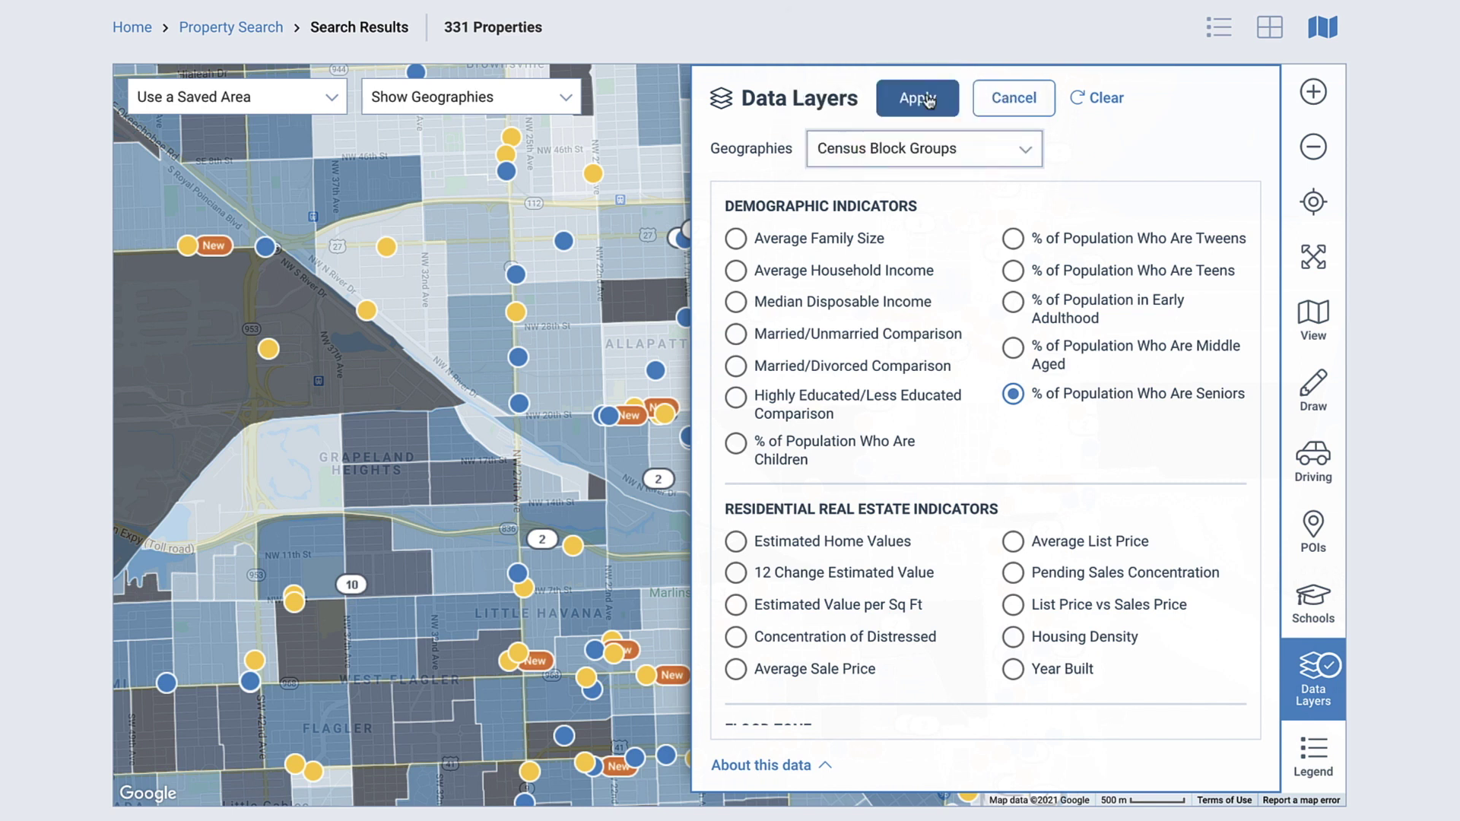
click(918, 99)
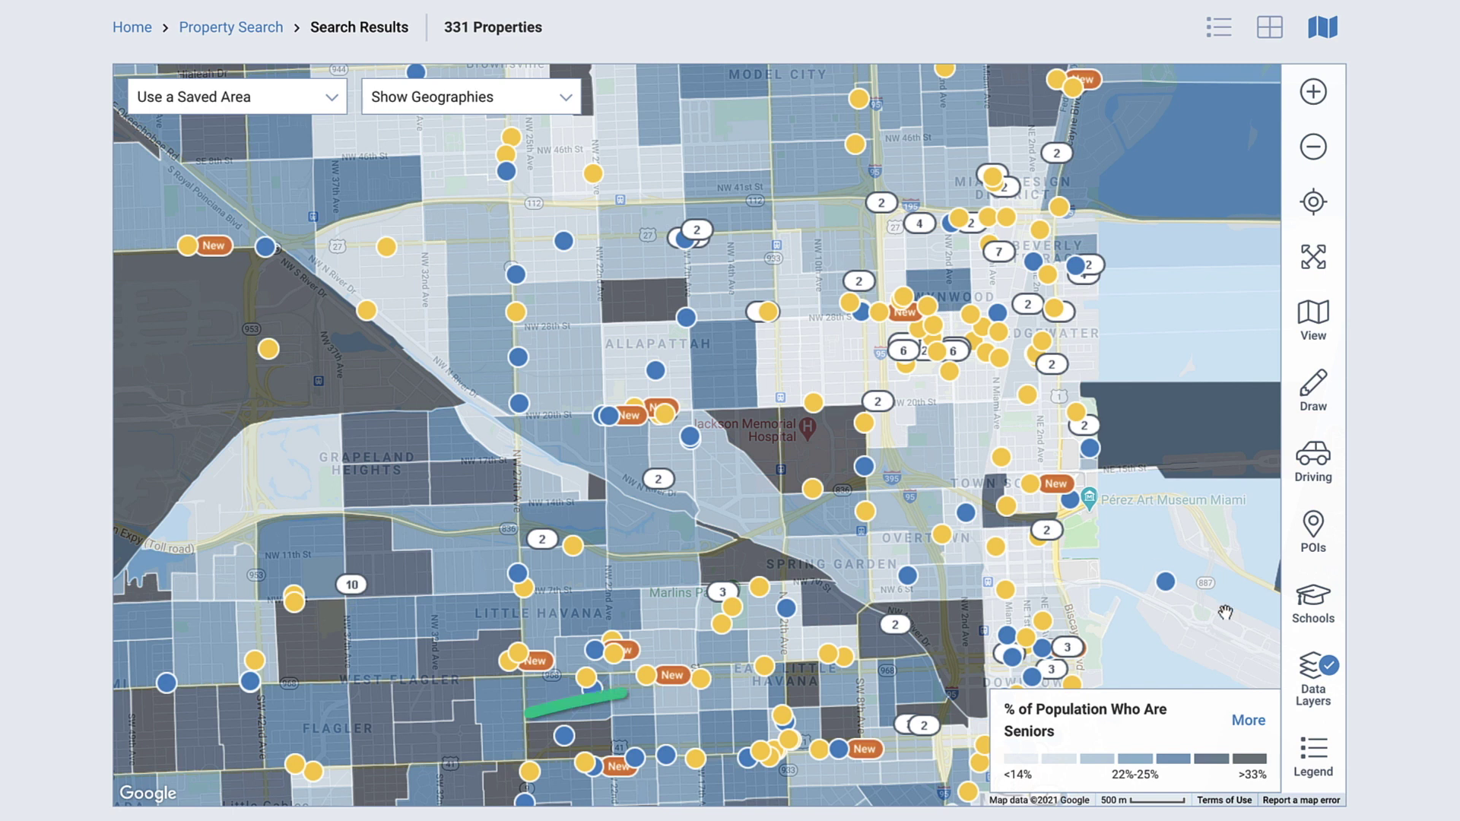
click(1247, 723)
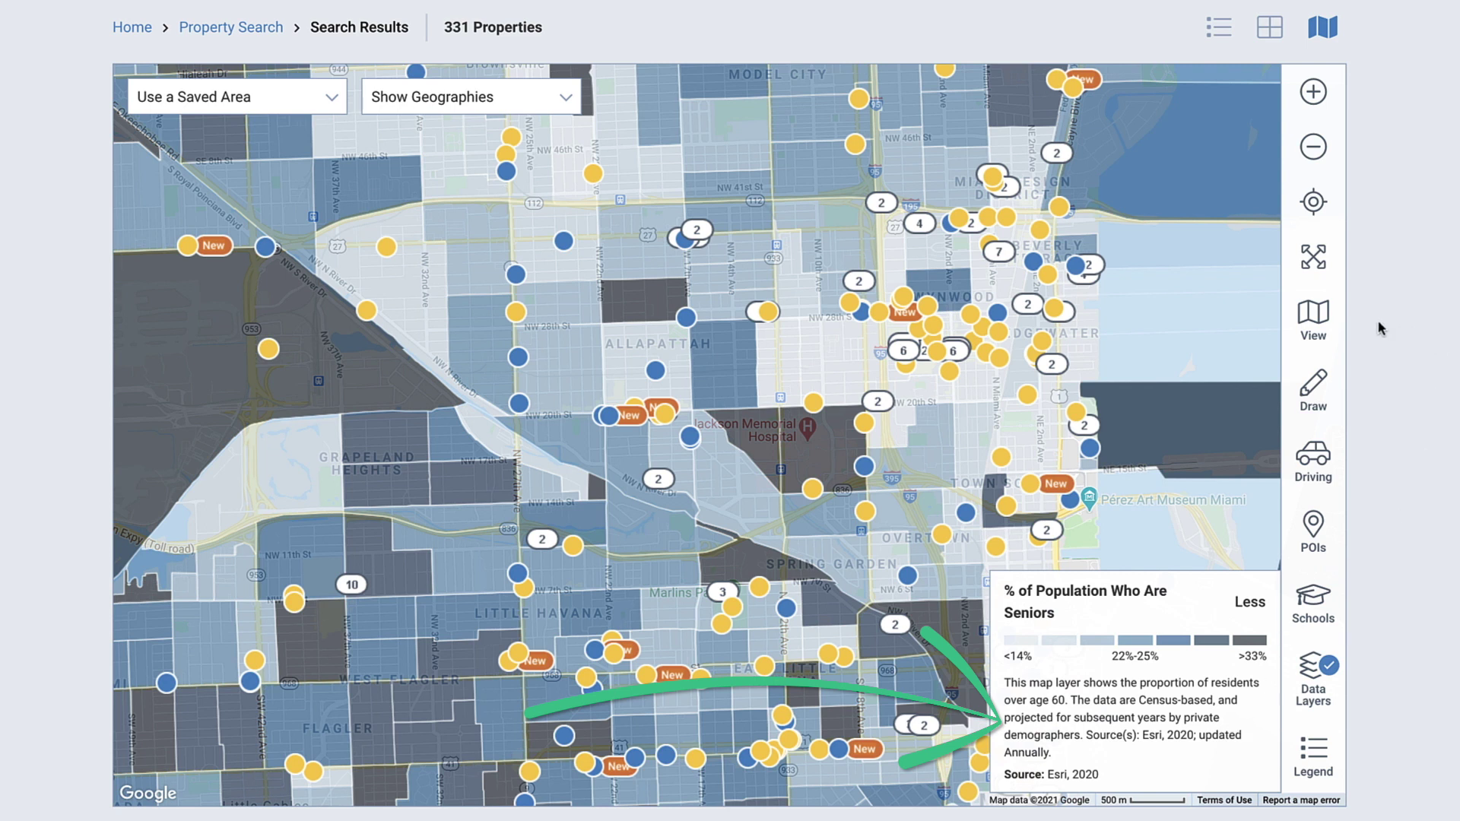
click(1313, 319)
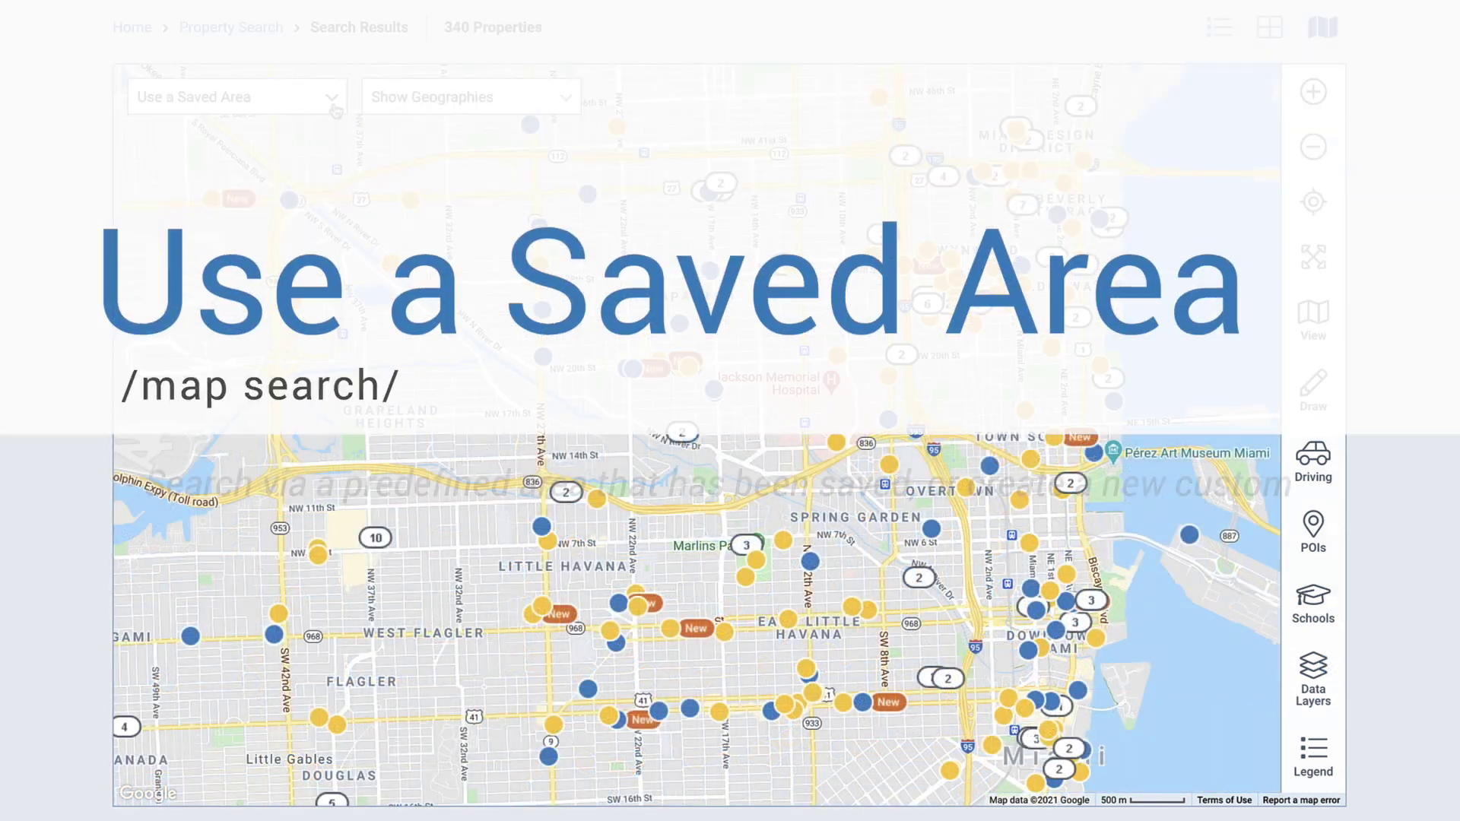
Load Wynwood Retail, move Williams 5 min above Hanes Mall, and delete the Los Angeles County area
click(332, 98)
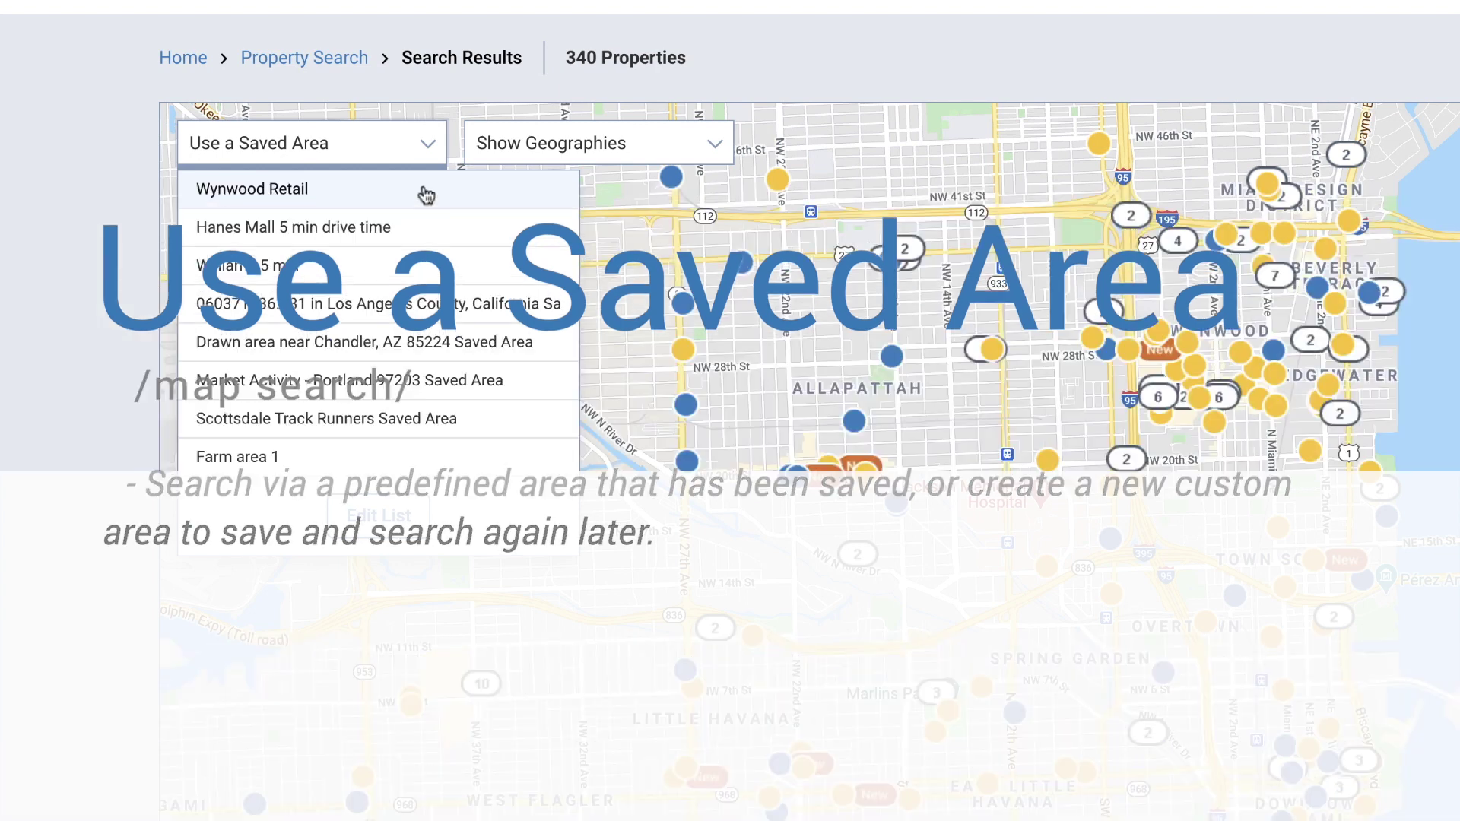
click(423, 190)
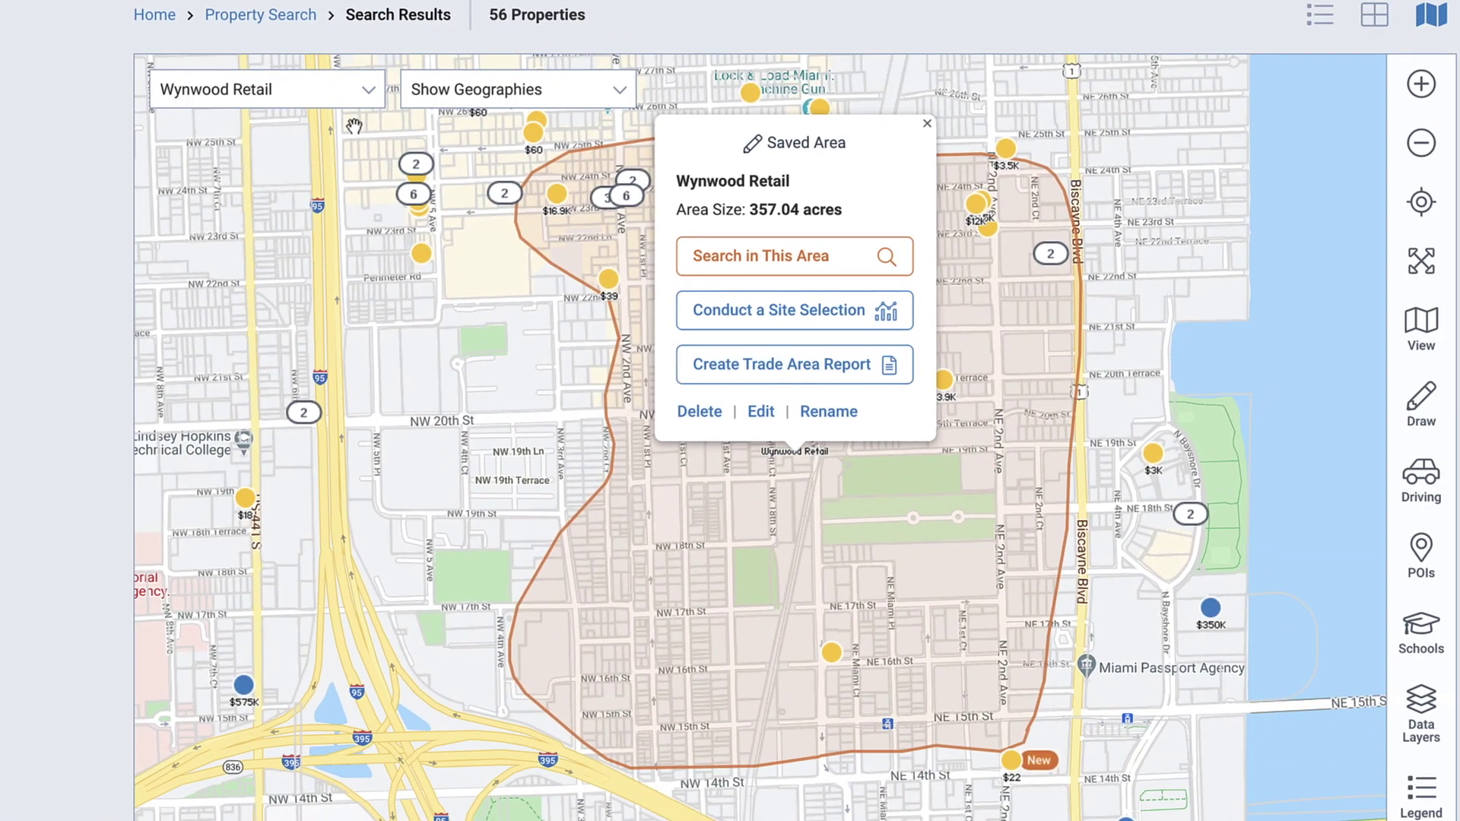
click(354, 90)
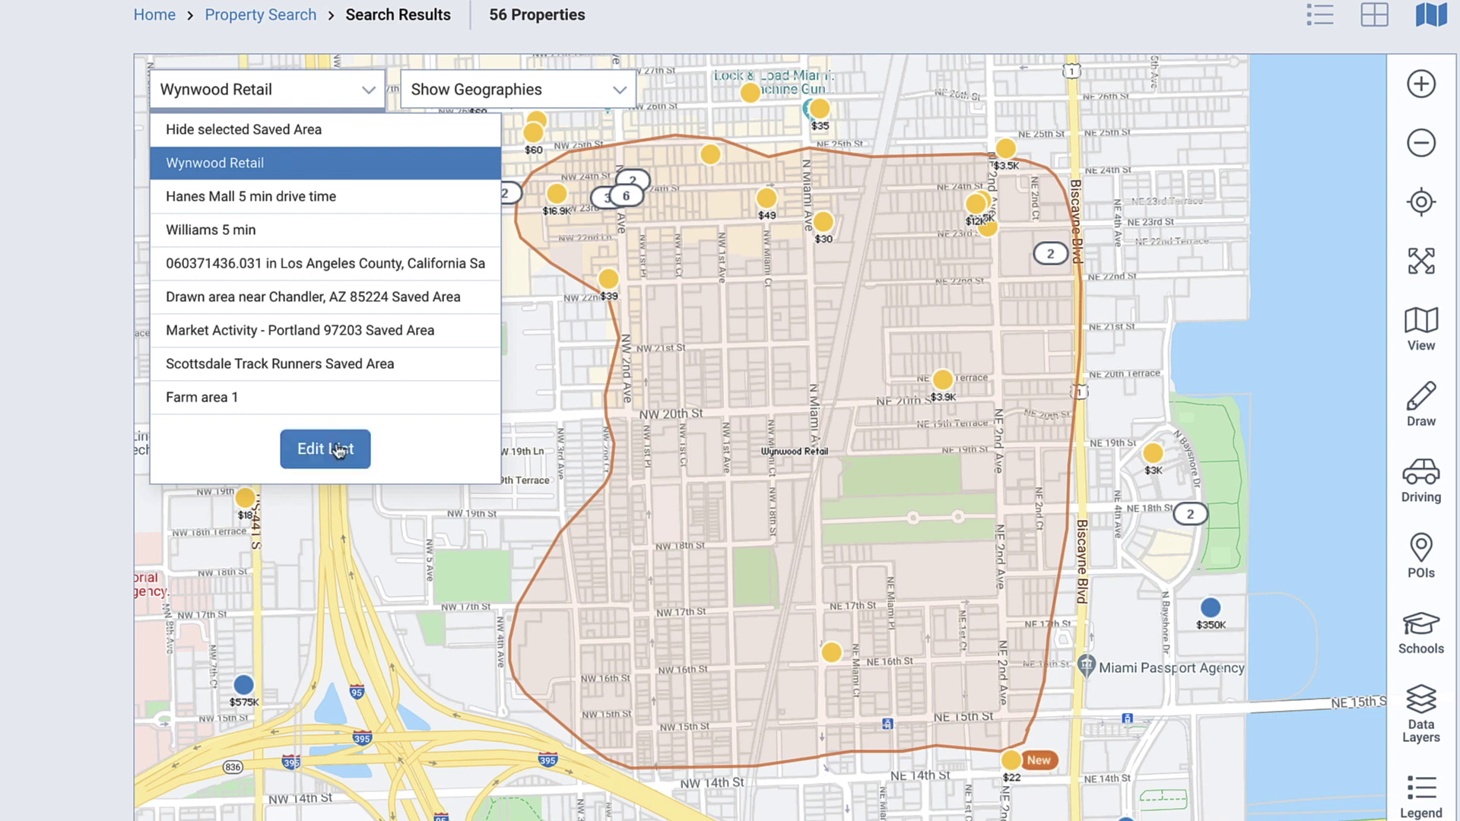
click(340, 451)
drag(439, 244, 439, 196)
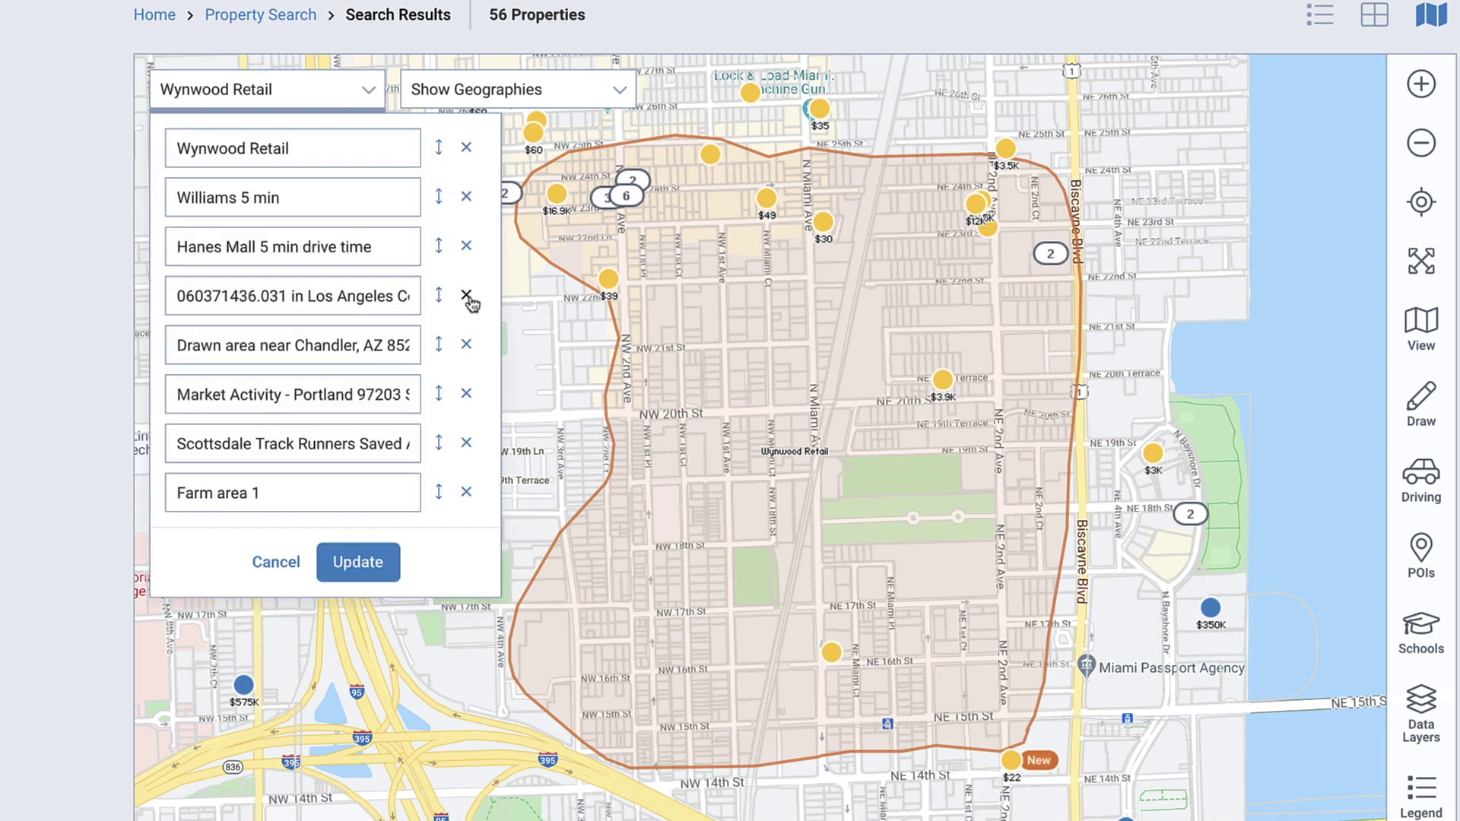
click(470, 301)
click(368, 561)
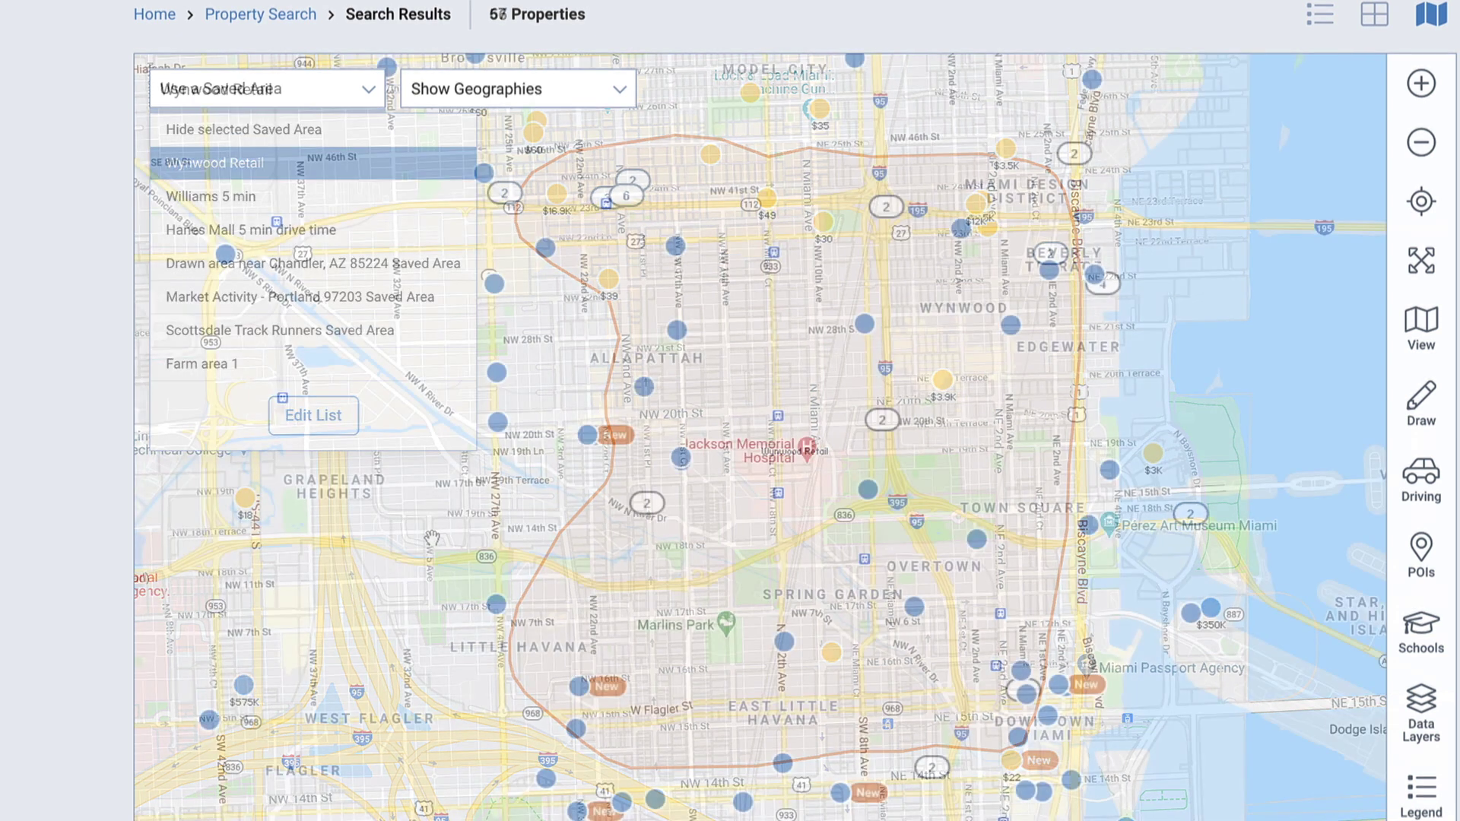
click(630, 95)
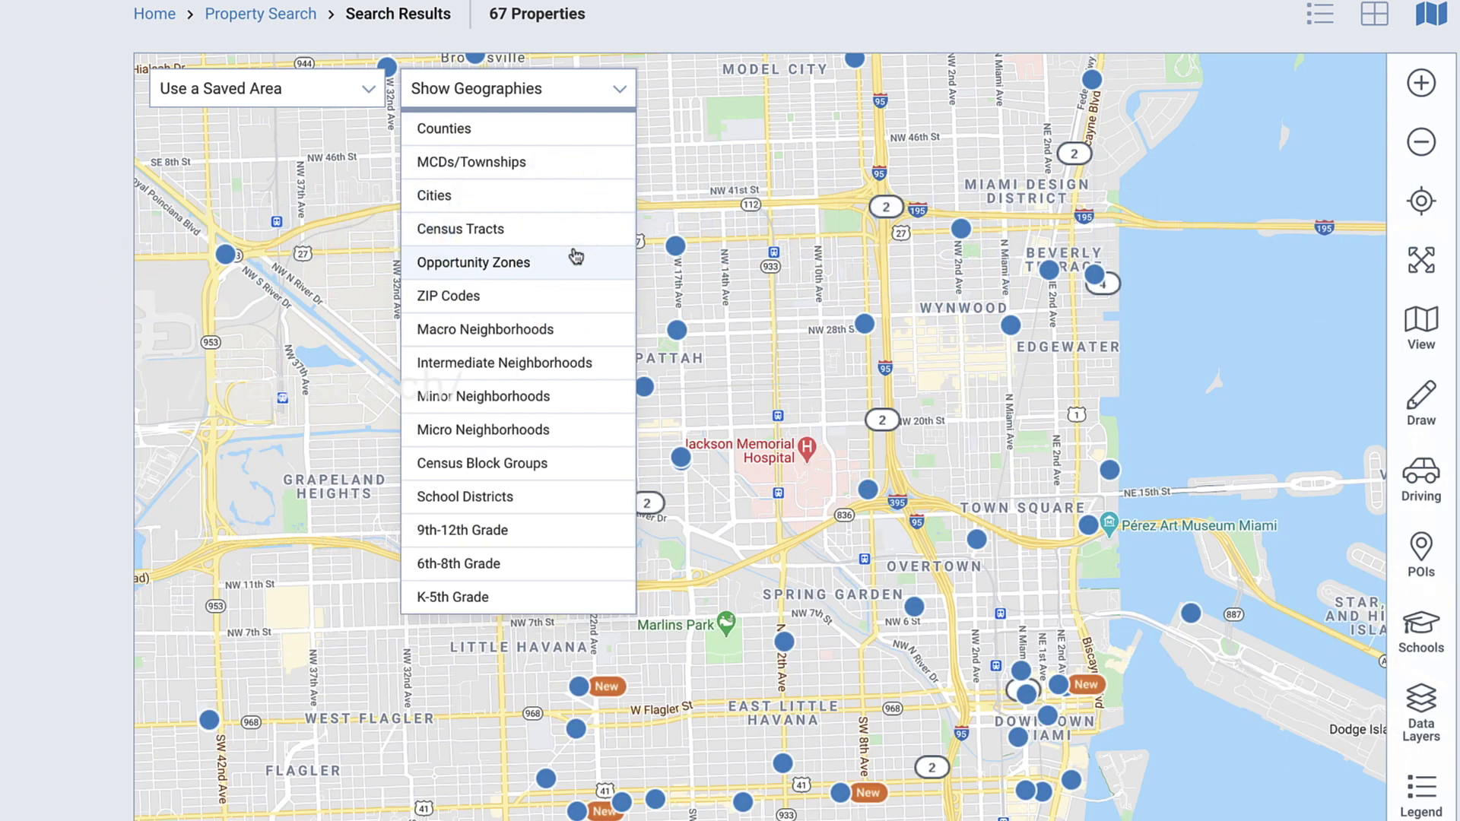
Shade Opportunity Zones over Miami and select the Allapattah census tract
click(576, 259)
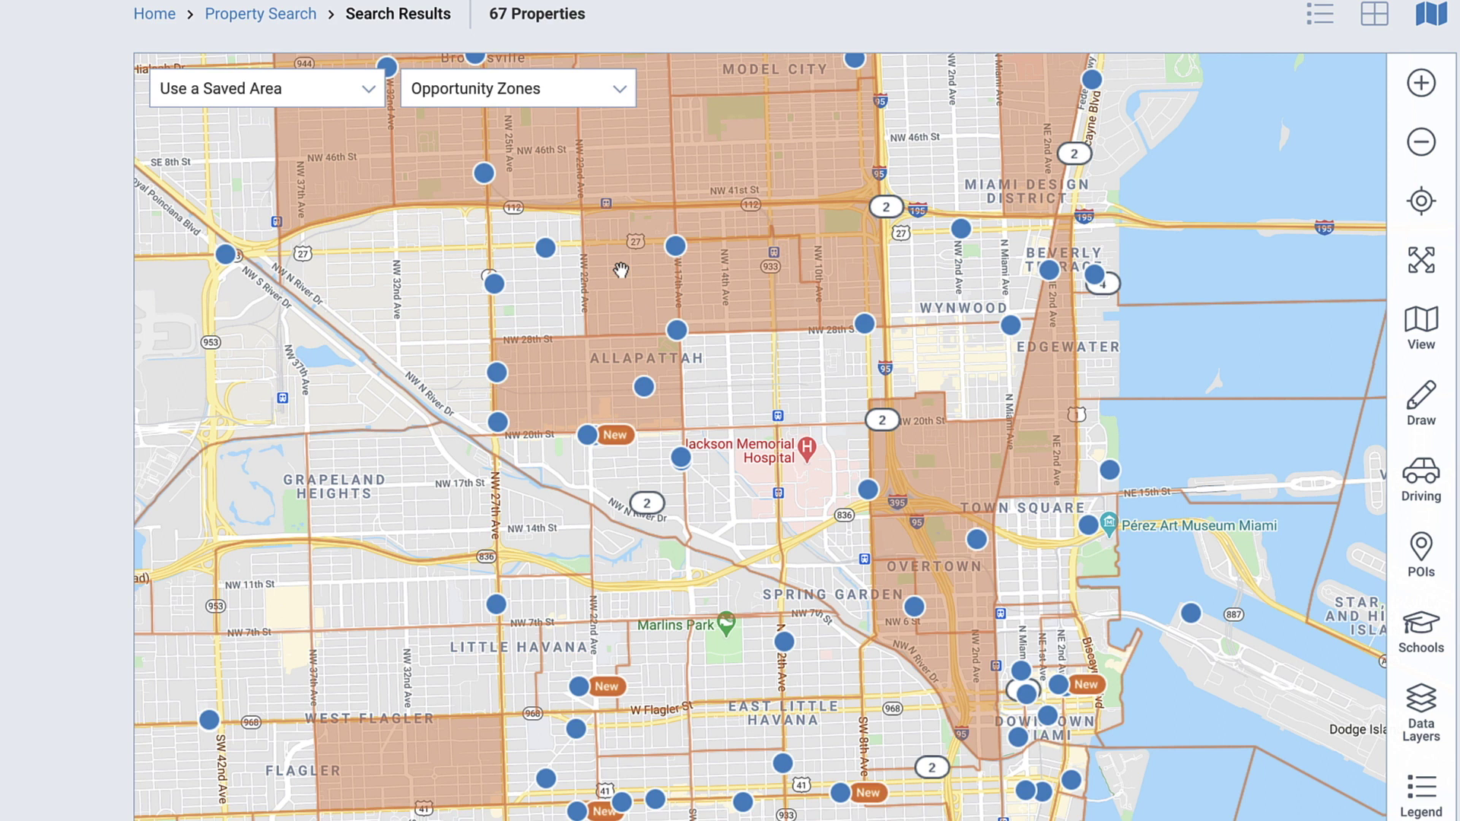
click(624, 359)
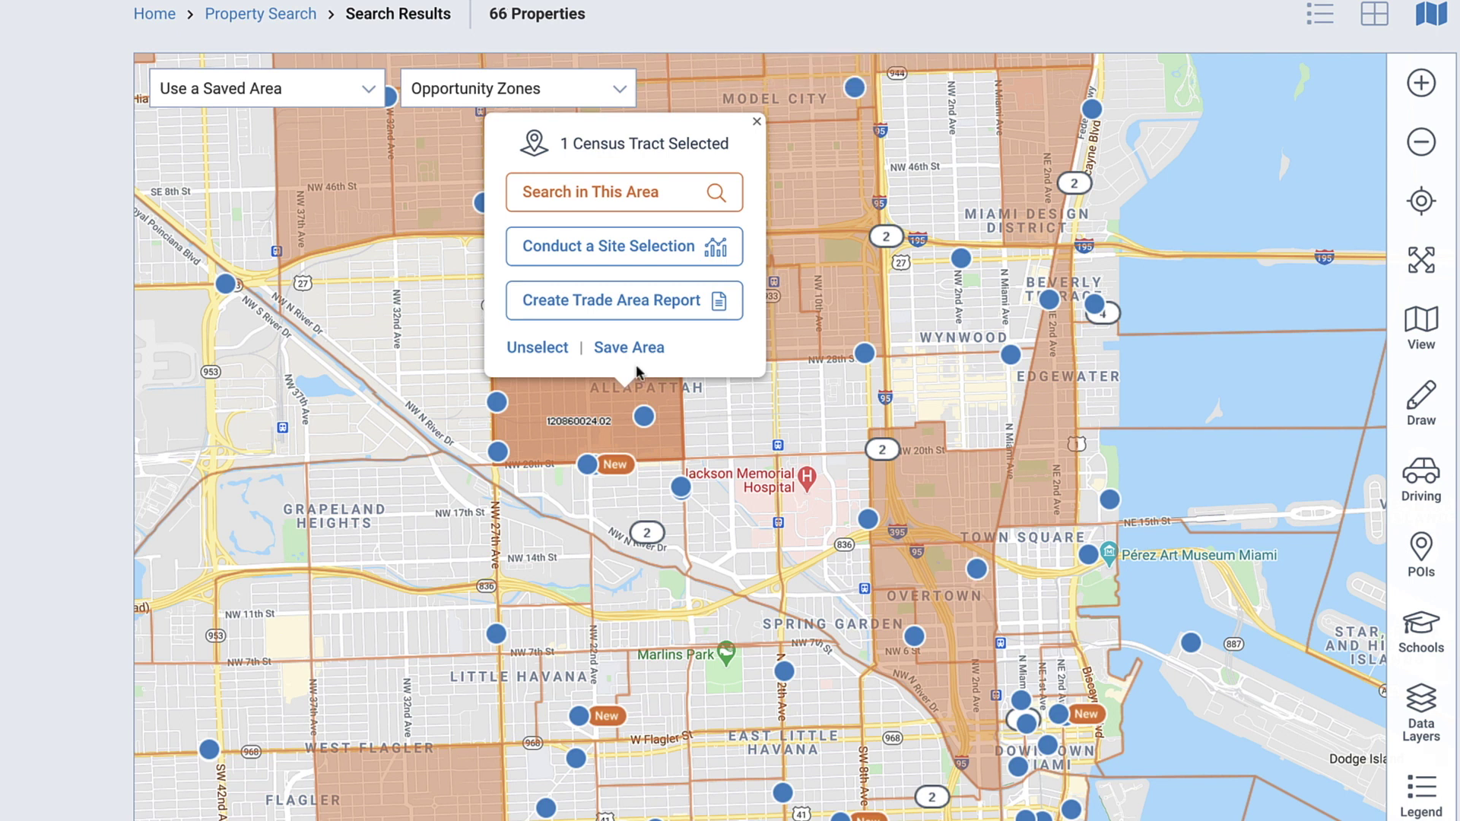